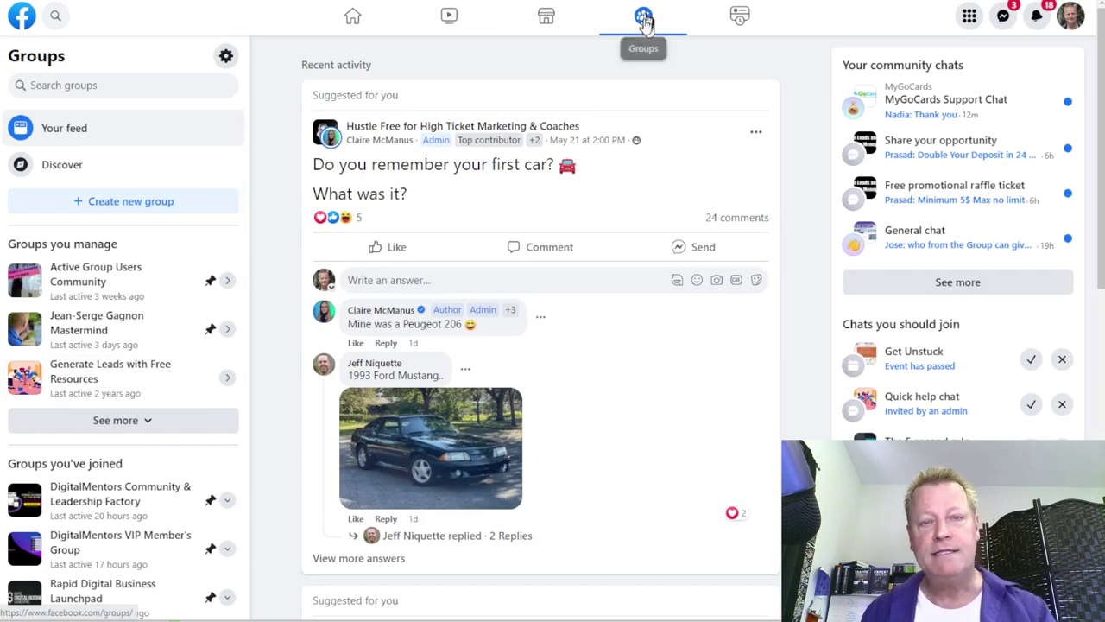
Step: Browse the Facebook groups feed, then open Active Group Users Community from Groups you manage
scroll(573, 220, "down", 4)
scroll(570, 235, "down", 12)
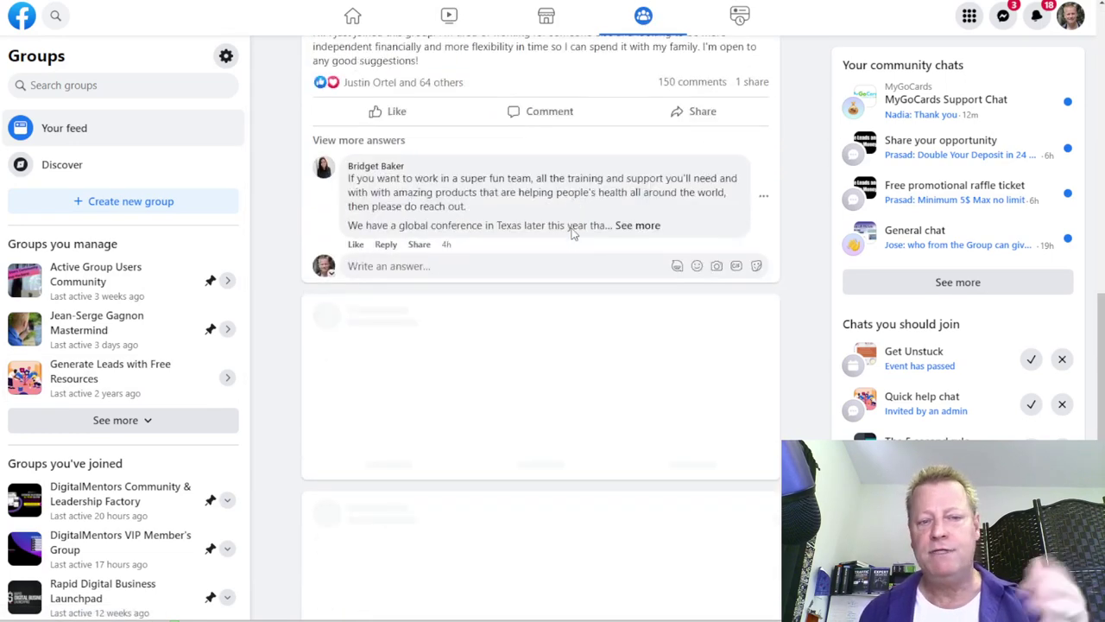
scroll(571, 233, "down", 18)
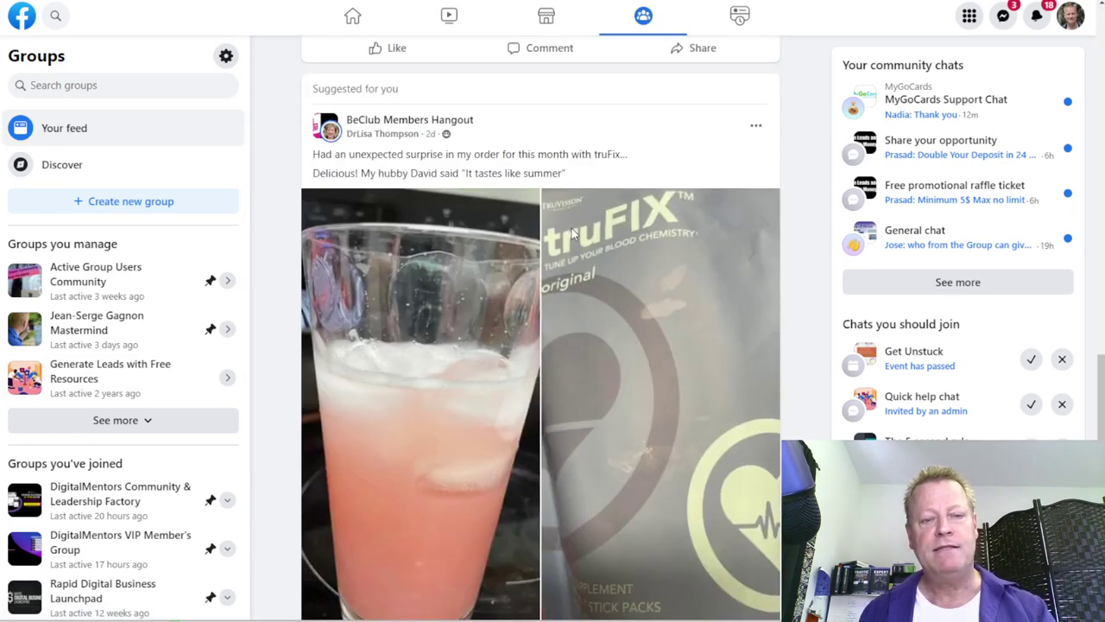
scroll(571, 232, "down", 18)
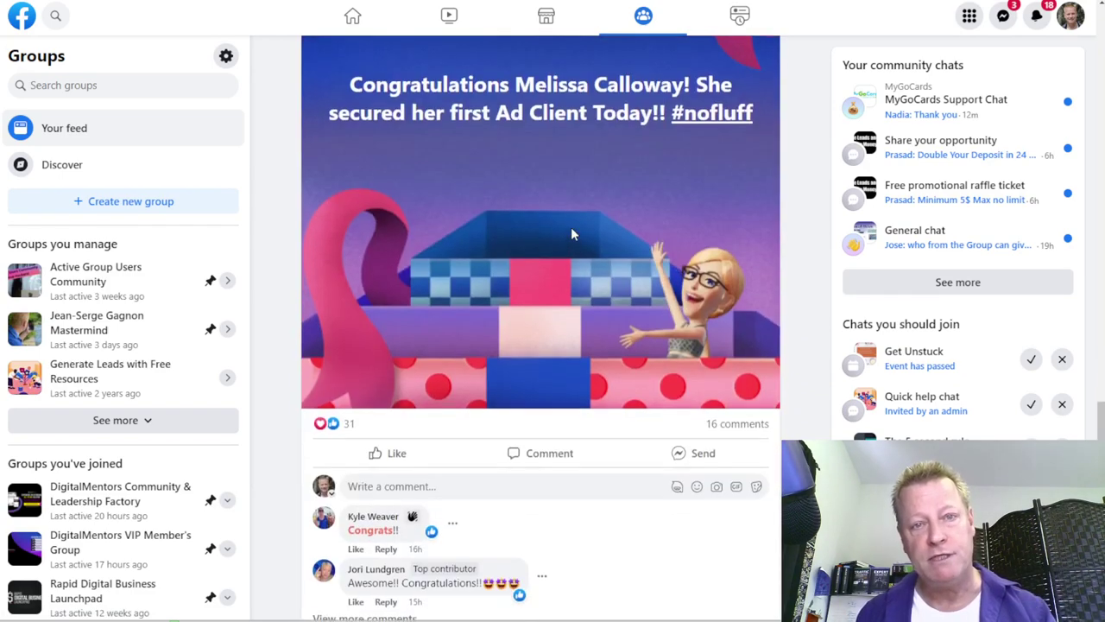
scroll(570, 233, "up", 18)
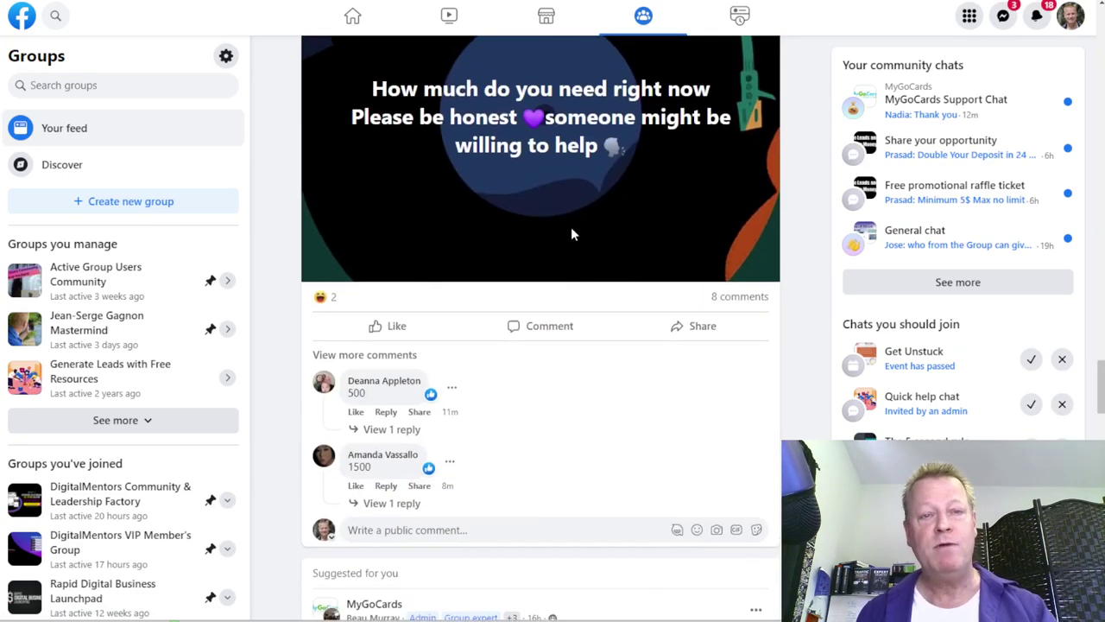
scroll(570, 233, "up", 15)
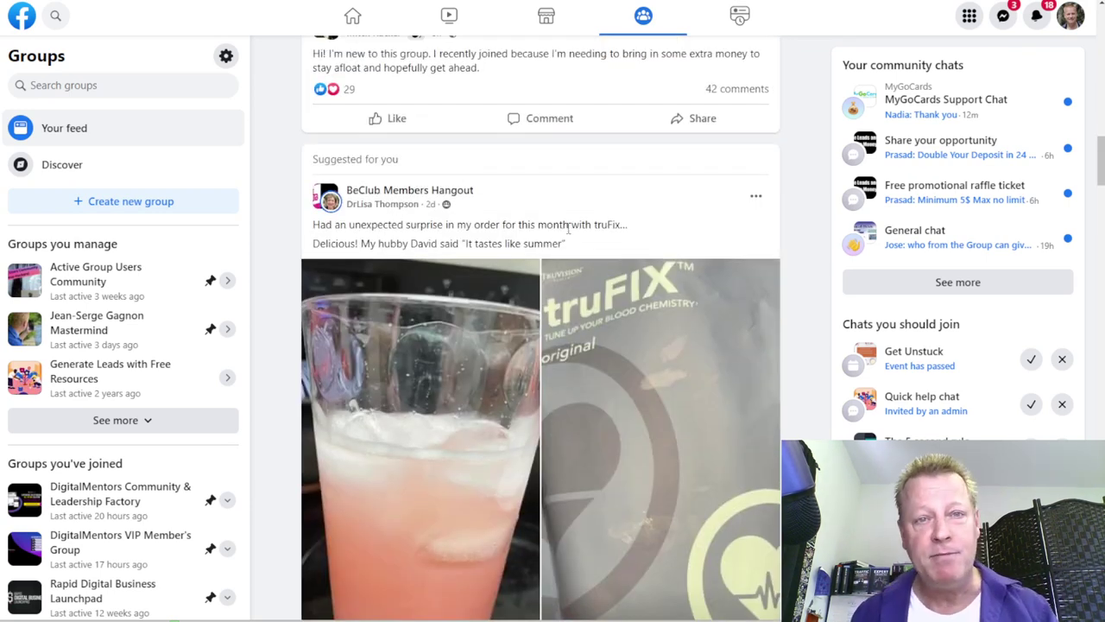
scroll(568, 228, "up", 5)
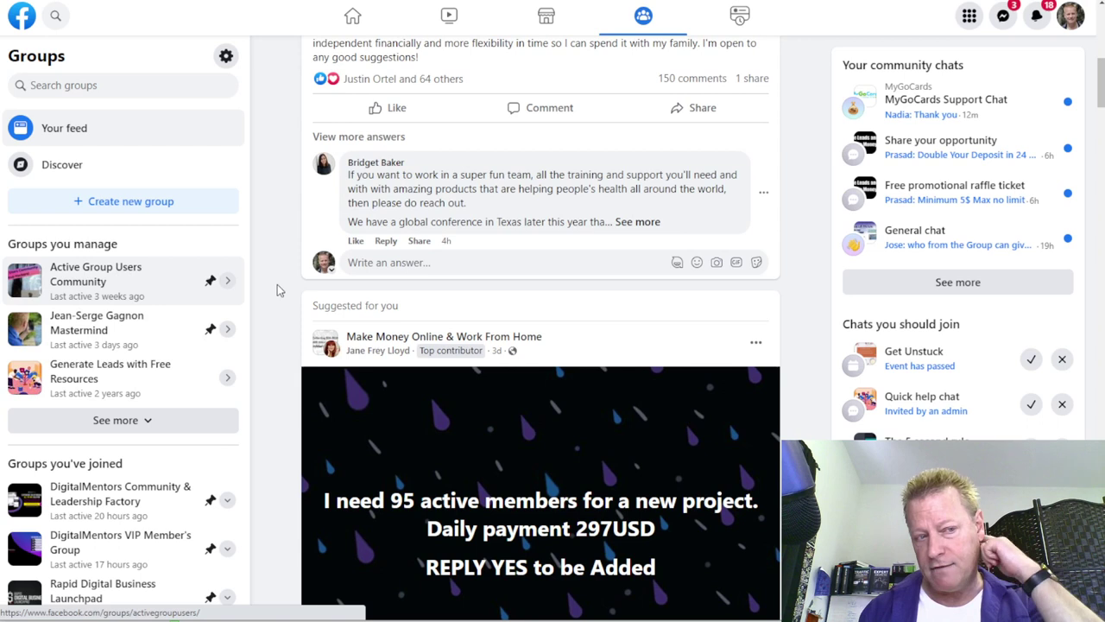
left_click(129, 280)
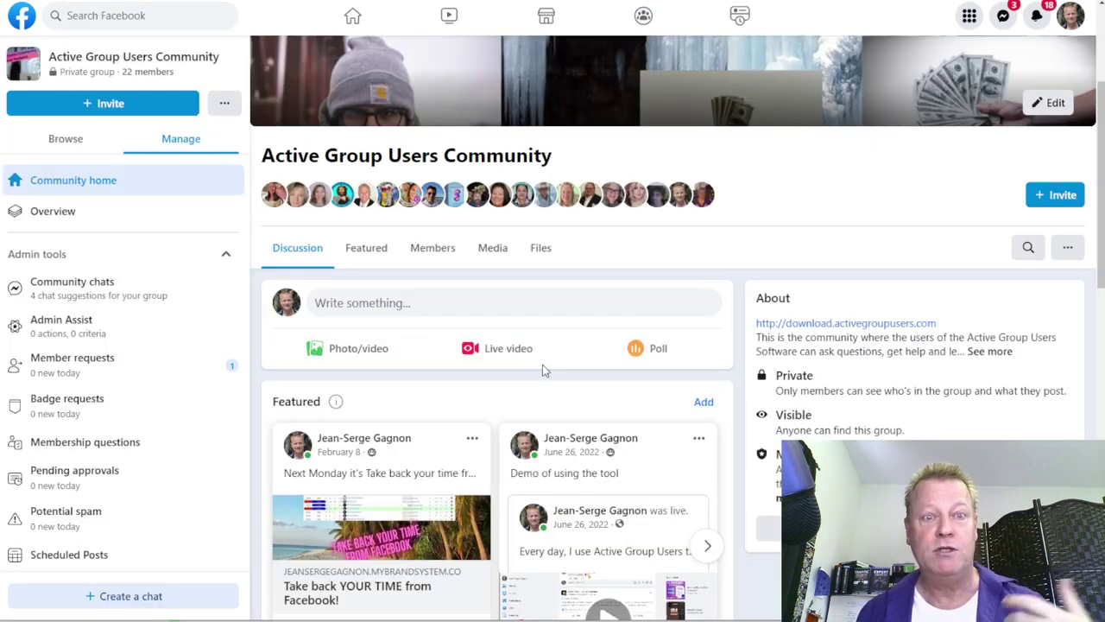
scroll(543, 364, "down", 10)
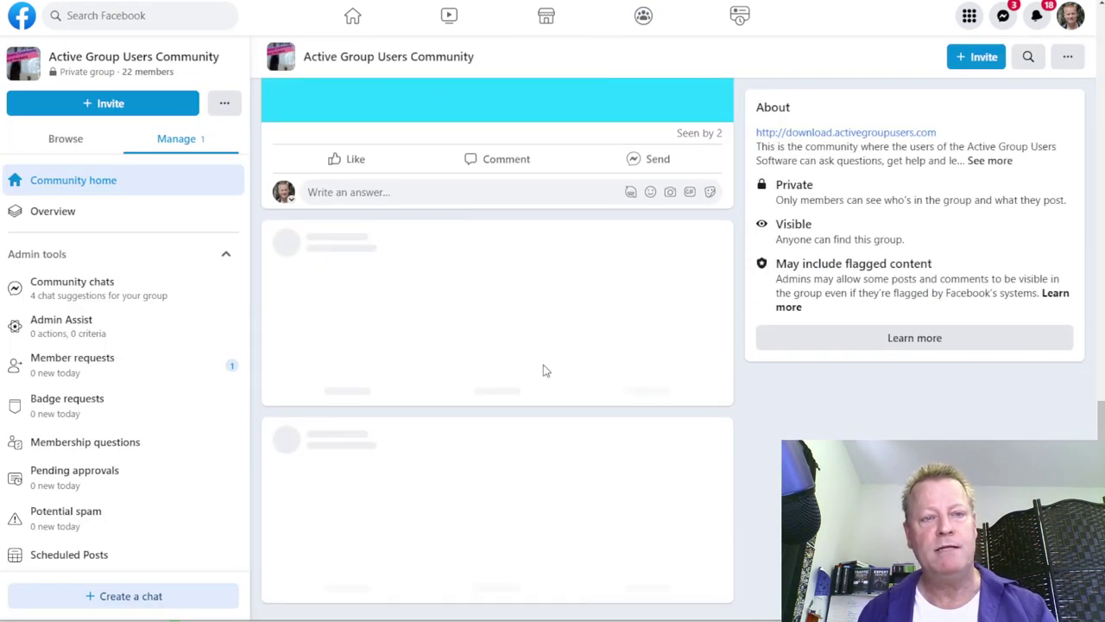
scroll(543, 371, "down", 6)
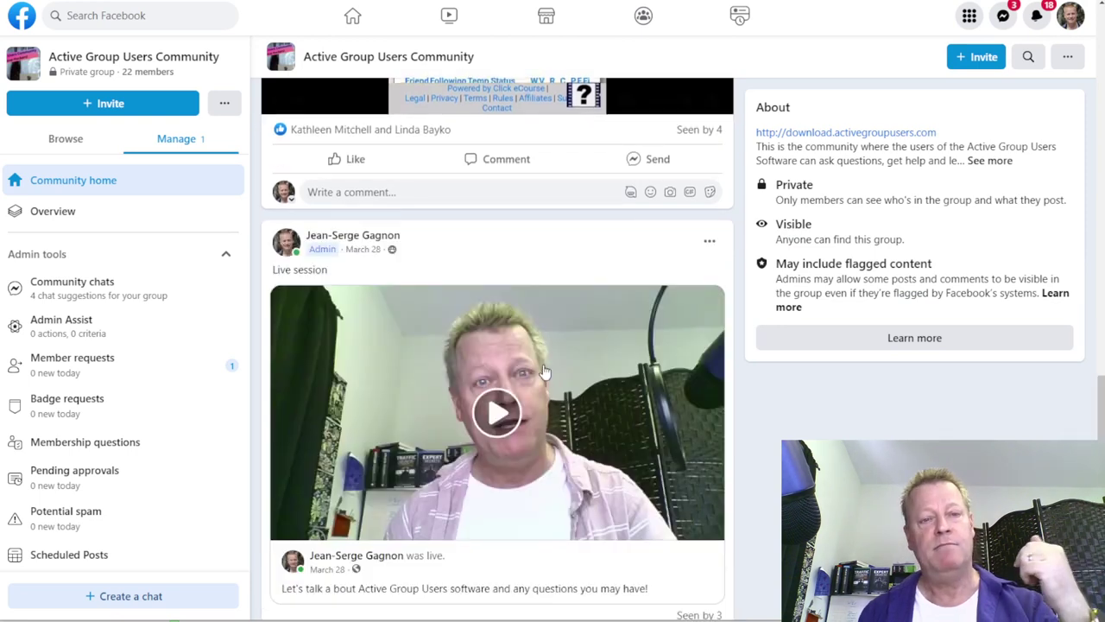
scroll(543, 371, "down", 9)
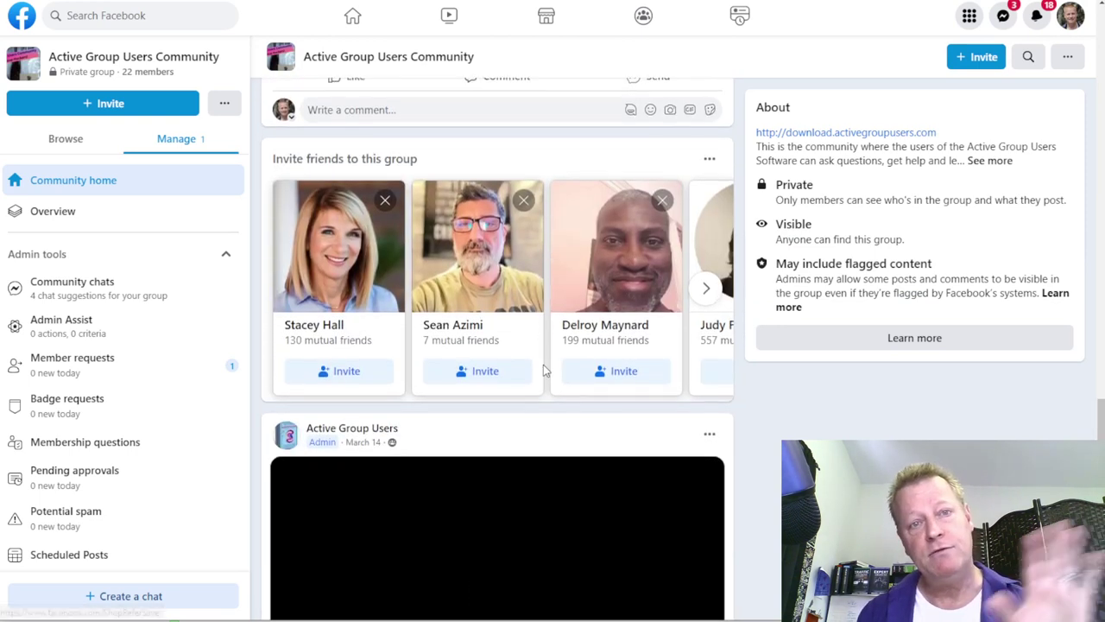
scroll(543, 371, "up", 12)
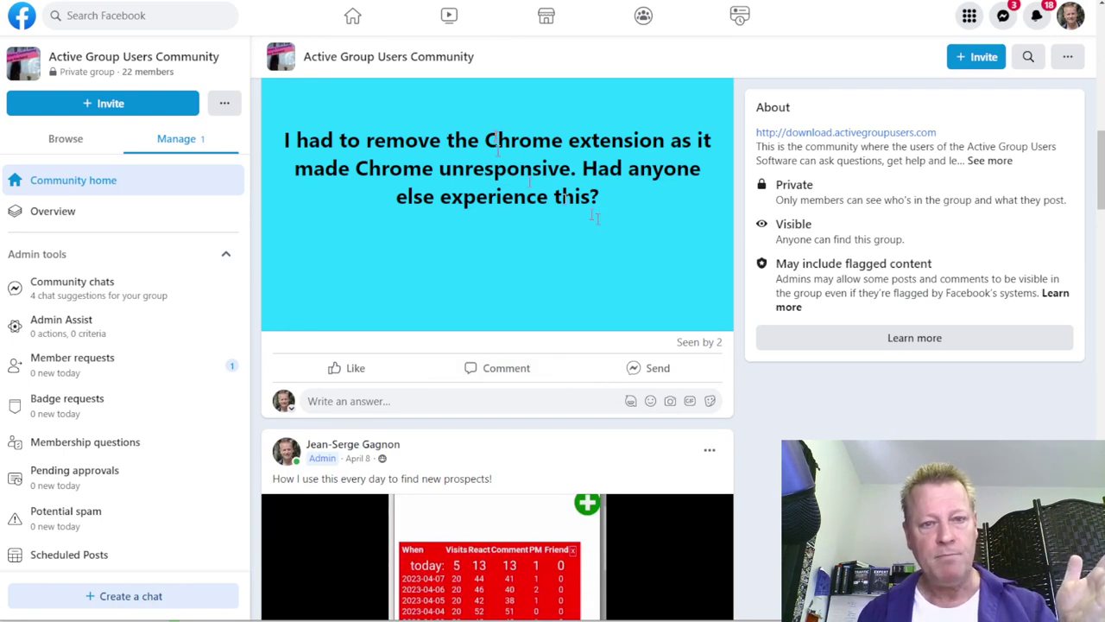
scroll(515, 296, "up", 3)
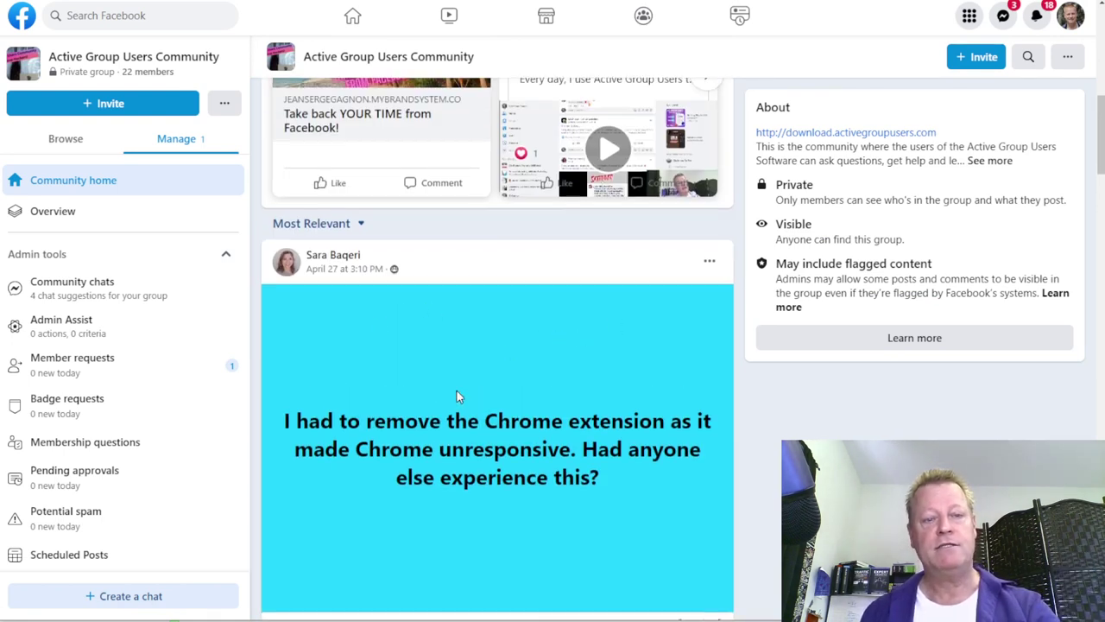
scroll(454, 395, "down", 3)
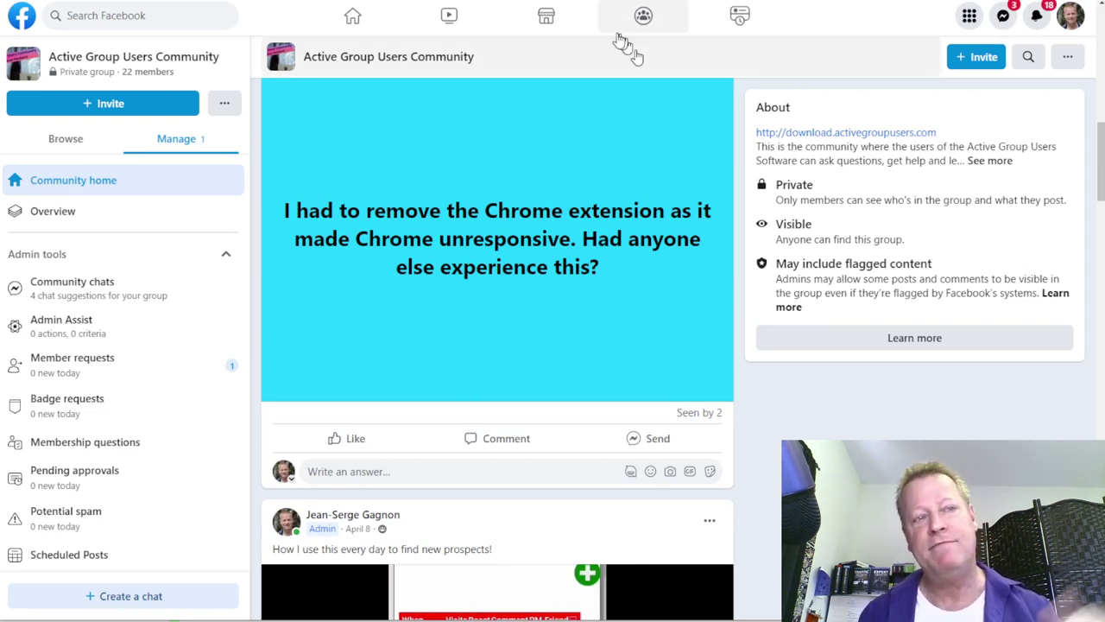
scroll(336, 170, "up", 9)
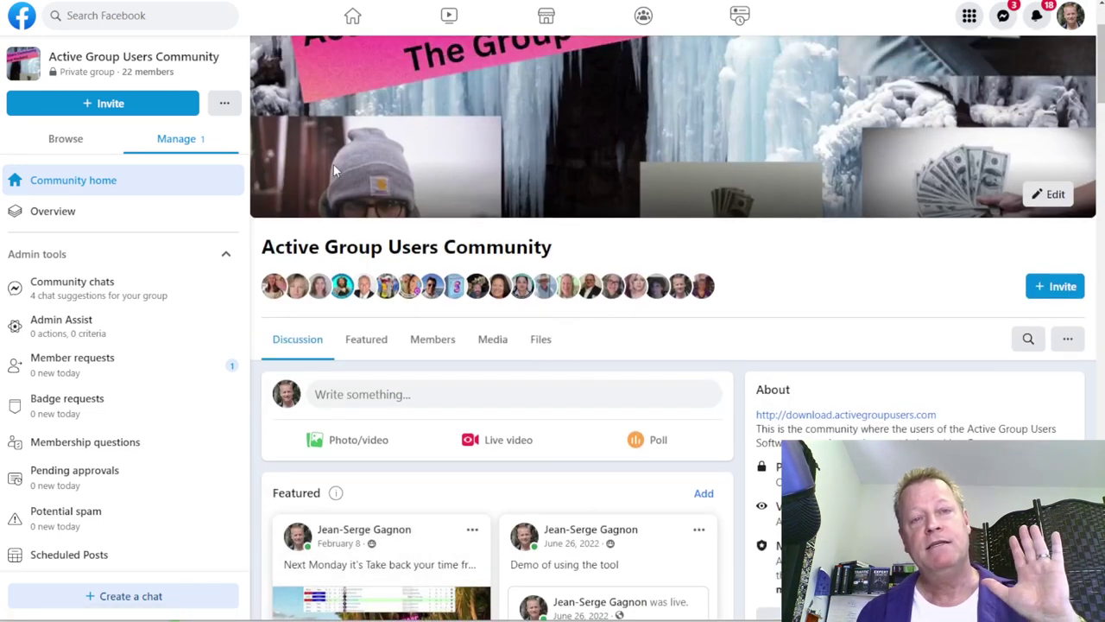
scroll(337, 170, "up", 2)
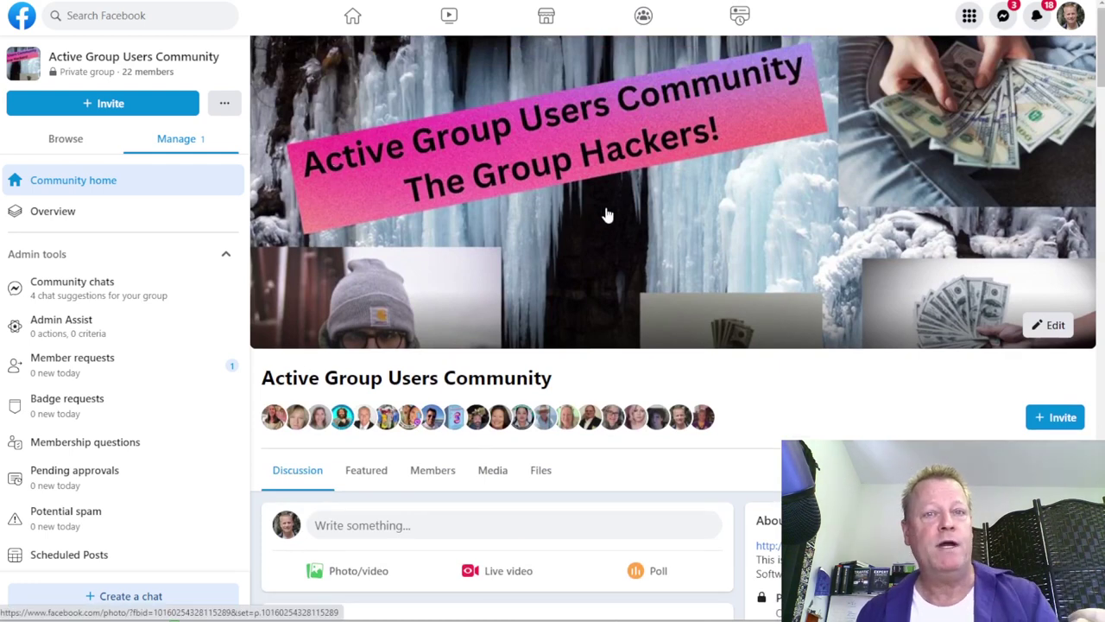
scroll(610, 233, "down", 4)
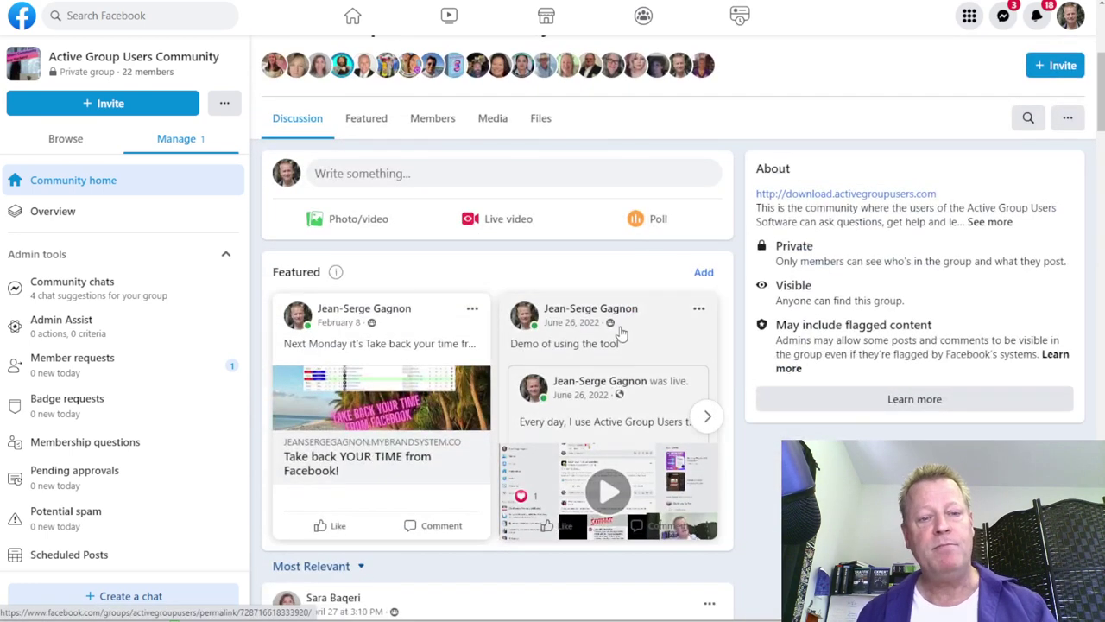
scroll(619, 332, "down", 9)
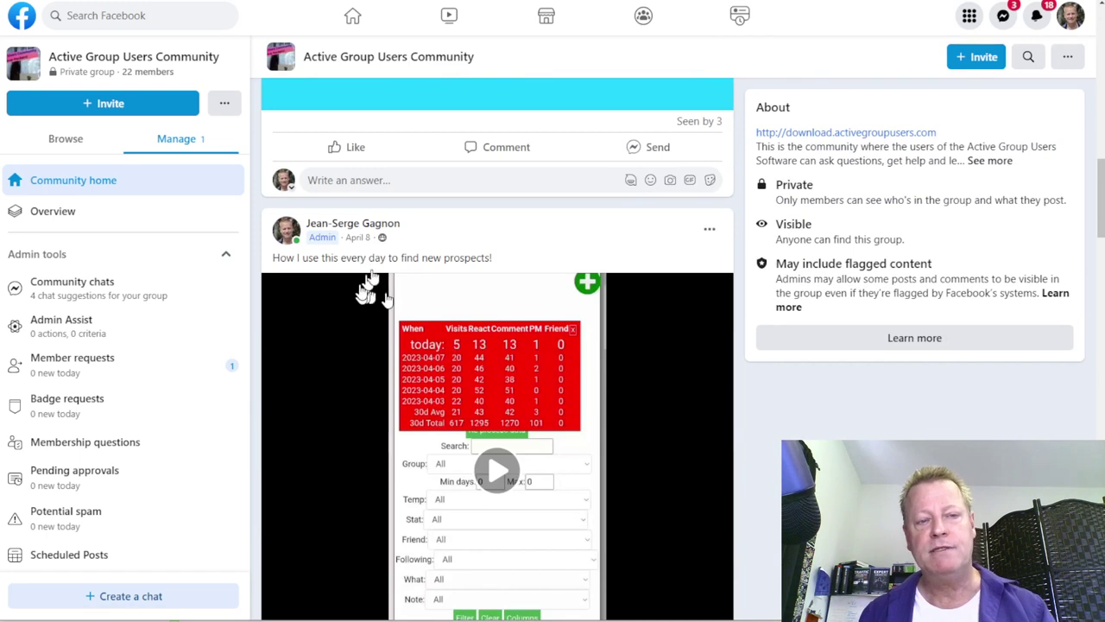
scroll(682, 415, "down", 3)
mouse_move(722, 417)
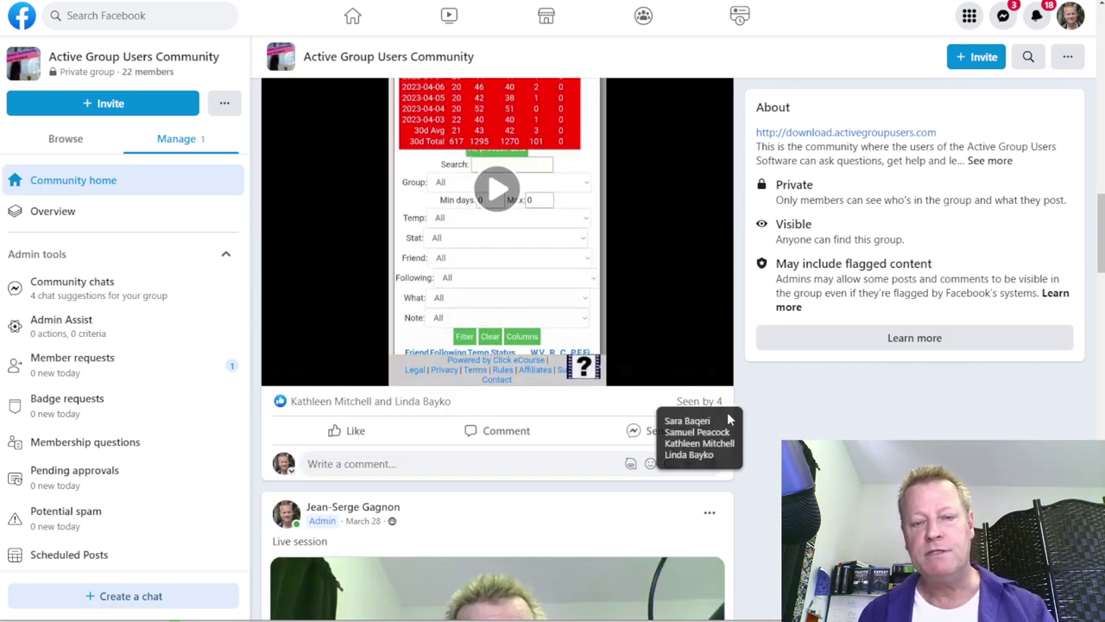
scroll(728, 419, "down", 5)
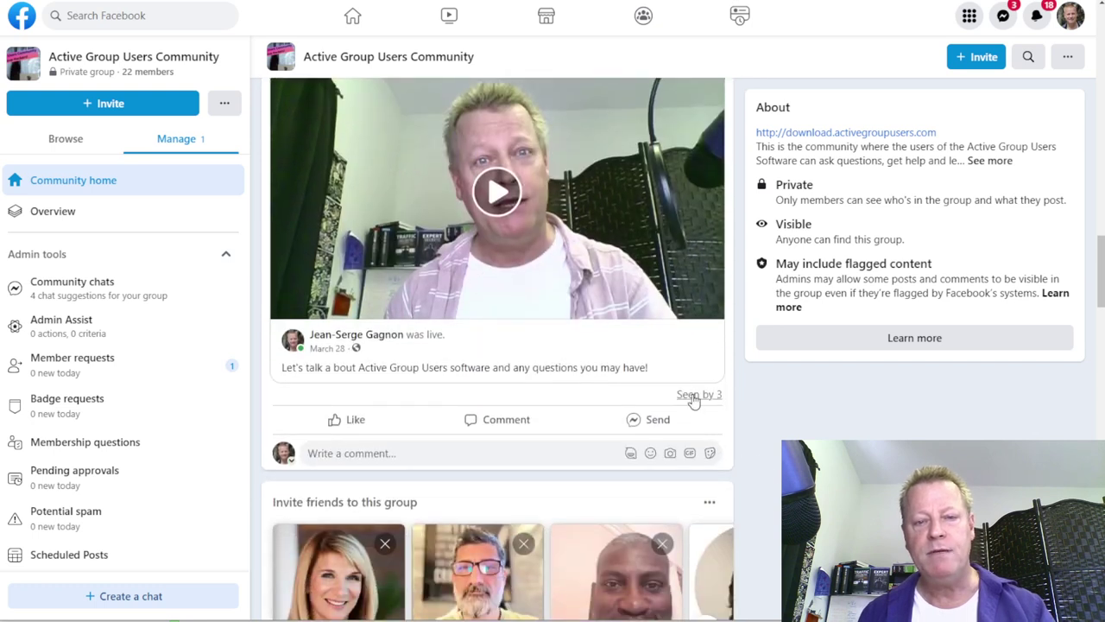
scroll(692, 395, "down", 5)
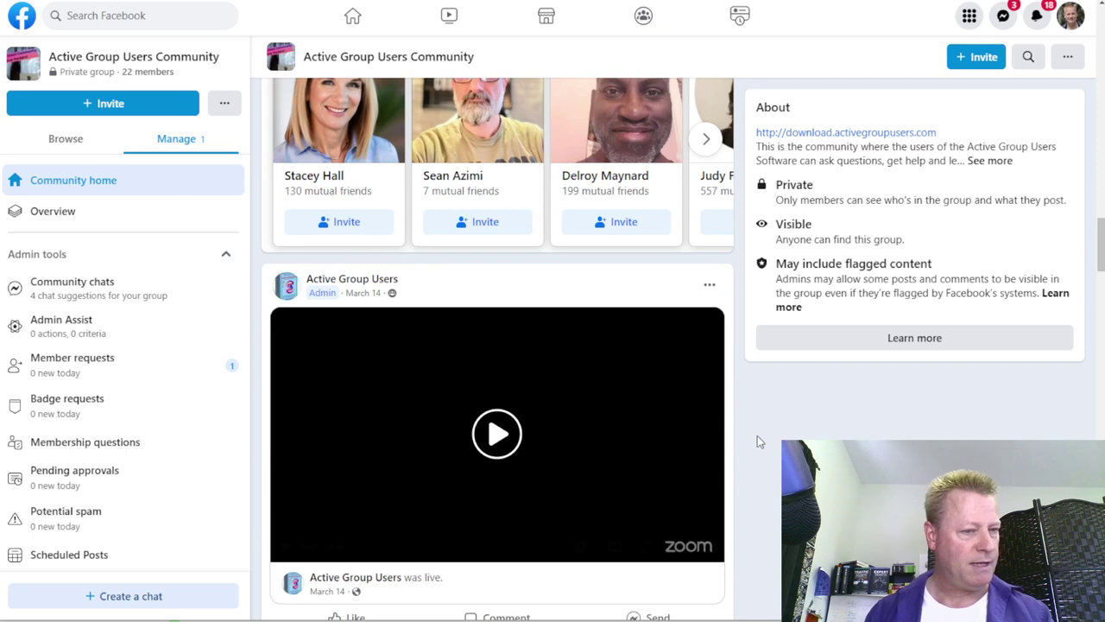
scroll(757, 435, "up", 6)
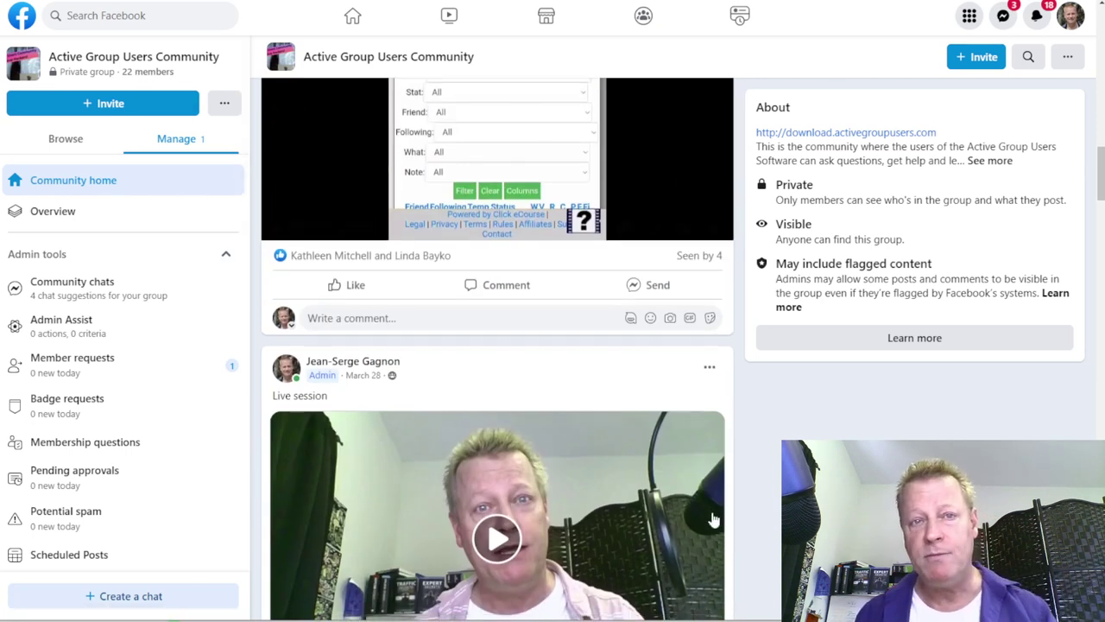
scroll(713, 519, "down", 5)
mouse_move(697, 403)
scroll(701, 402, "down", 1)
scroll(702, 402, "down", 7)
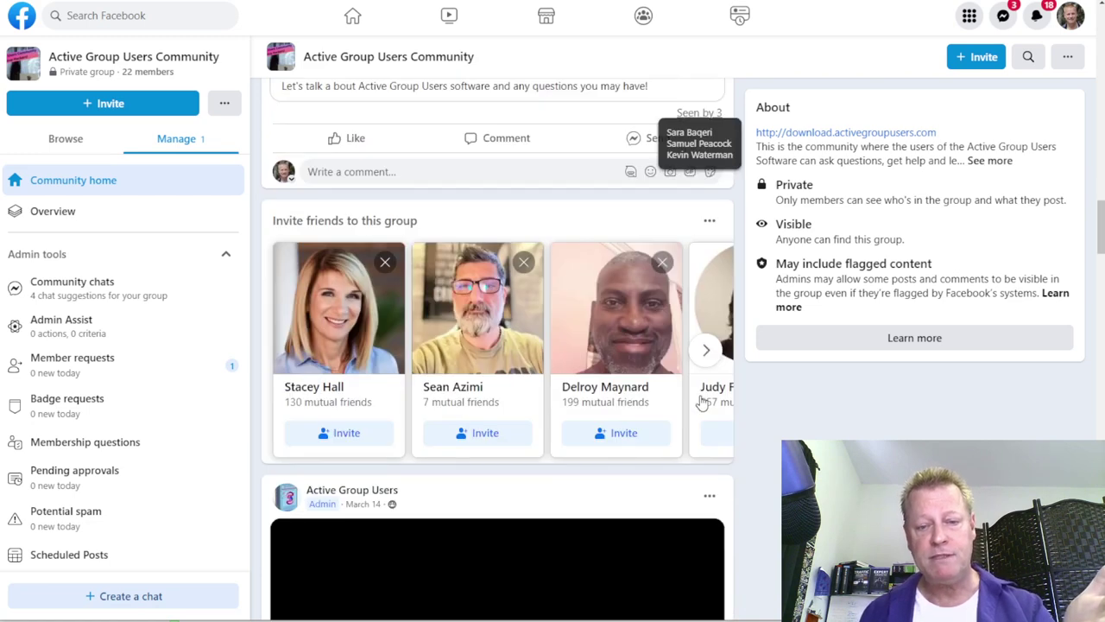
scroll(674, 363, "down", 3)
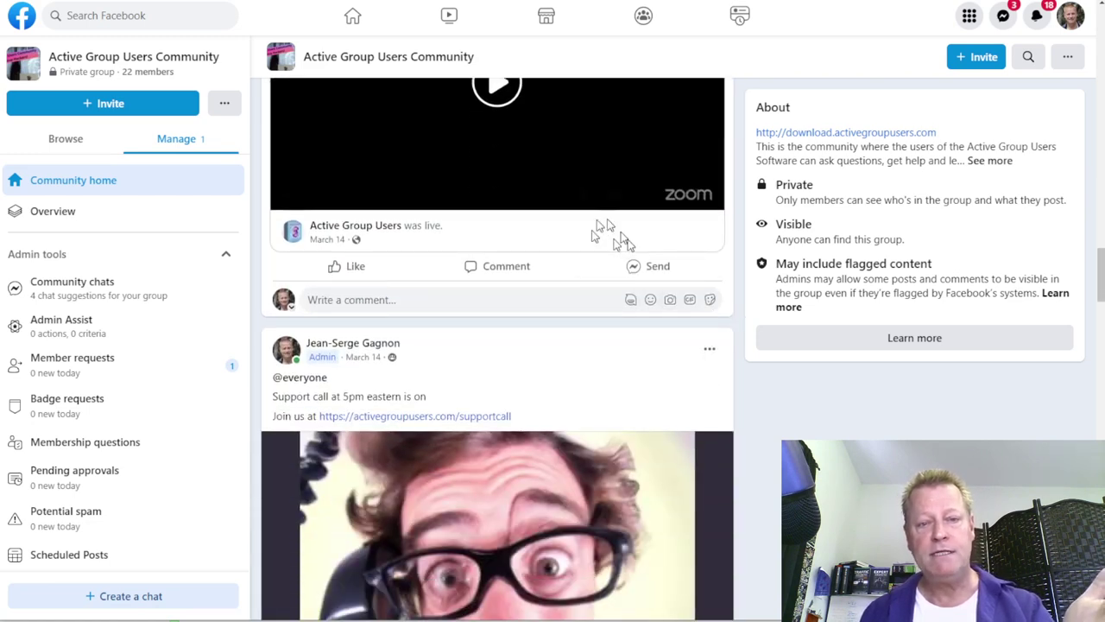
scroll(638, 345, "down", 4)
scroll(689, 517, "down", 8)
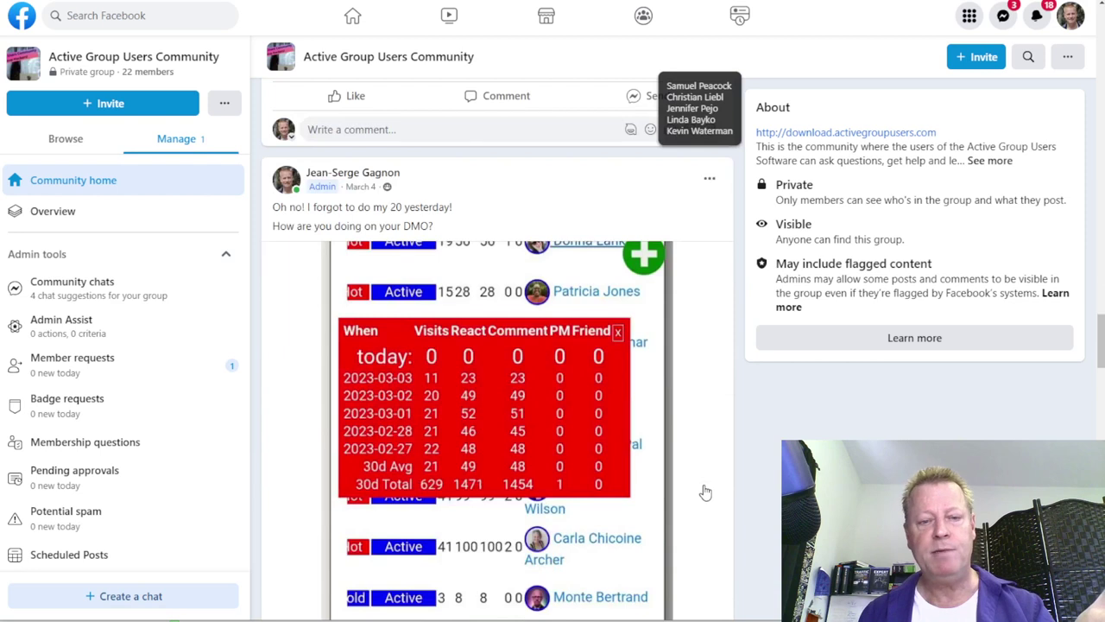
scroll(699, 354, "down", 5)
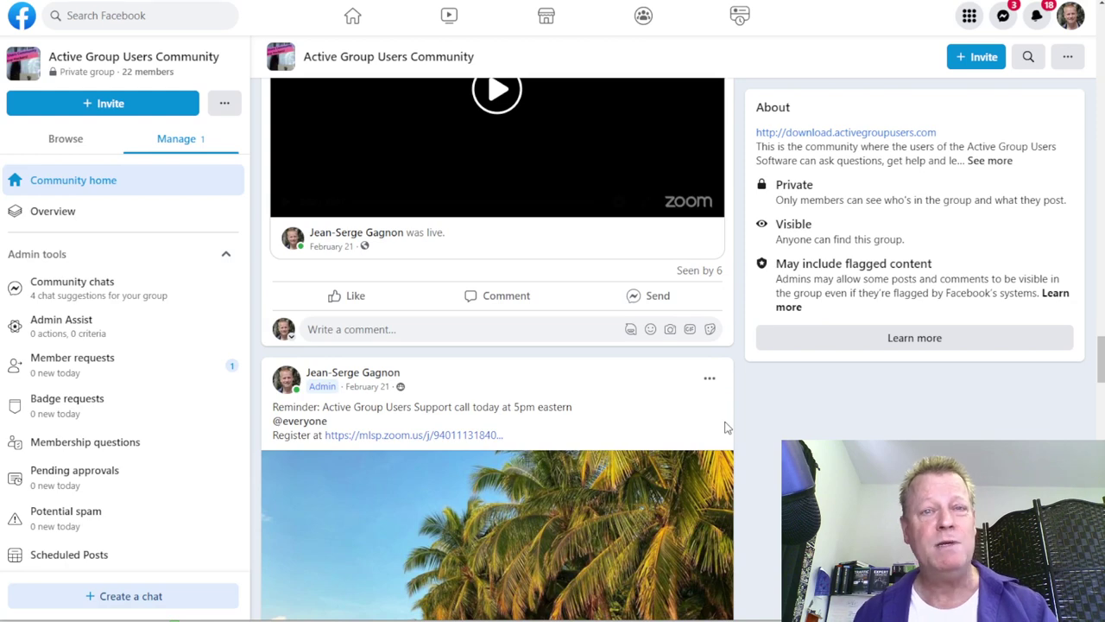
scroll(725, 427, "up", 15)
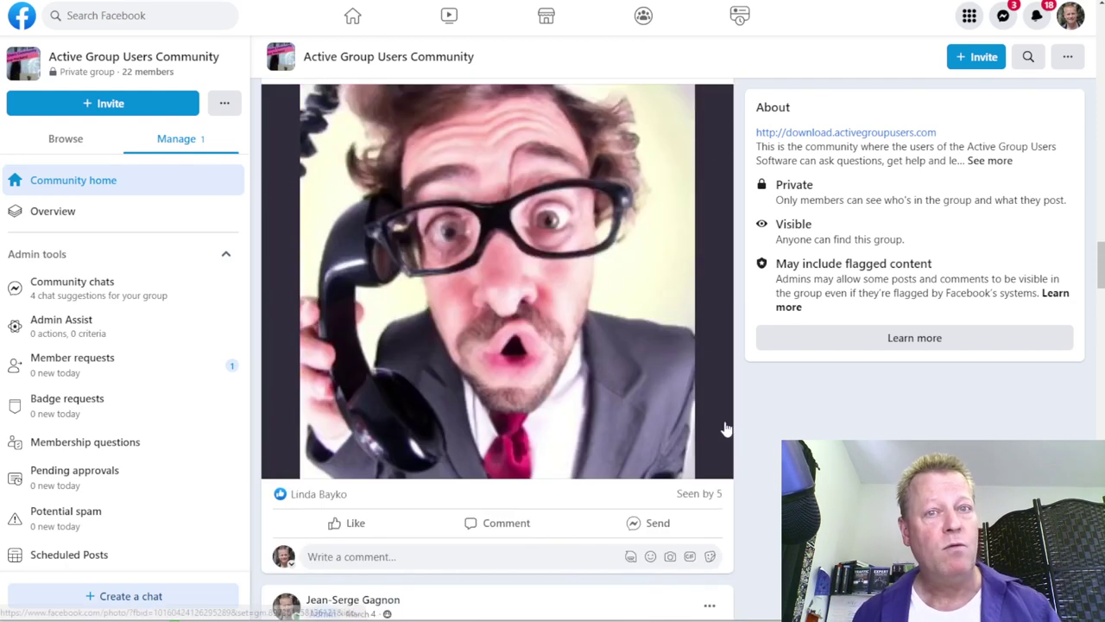
scroll(725, 426, "up", 10)
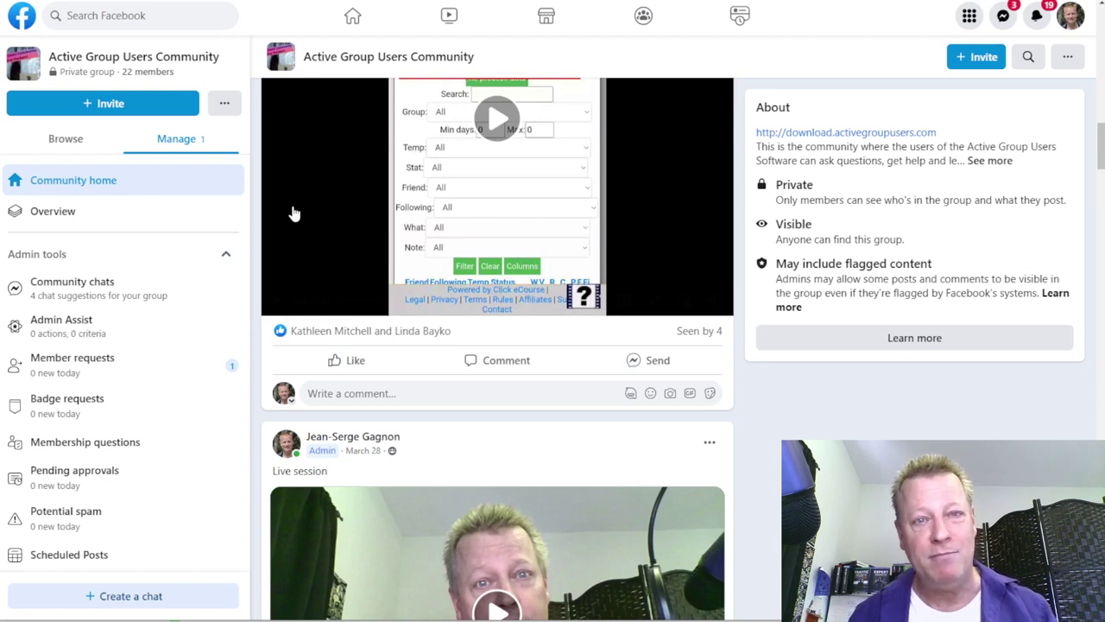
Step: Scroll back up the Facebook Feed page
scroll(293, 214, "up", 4)
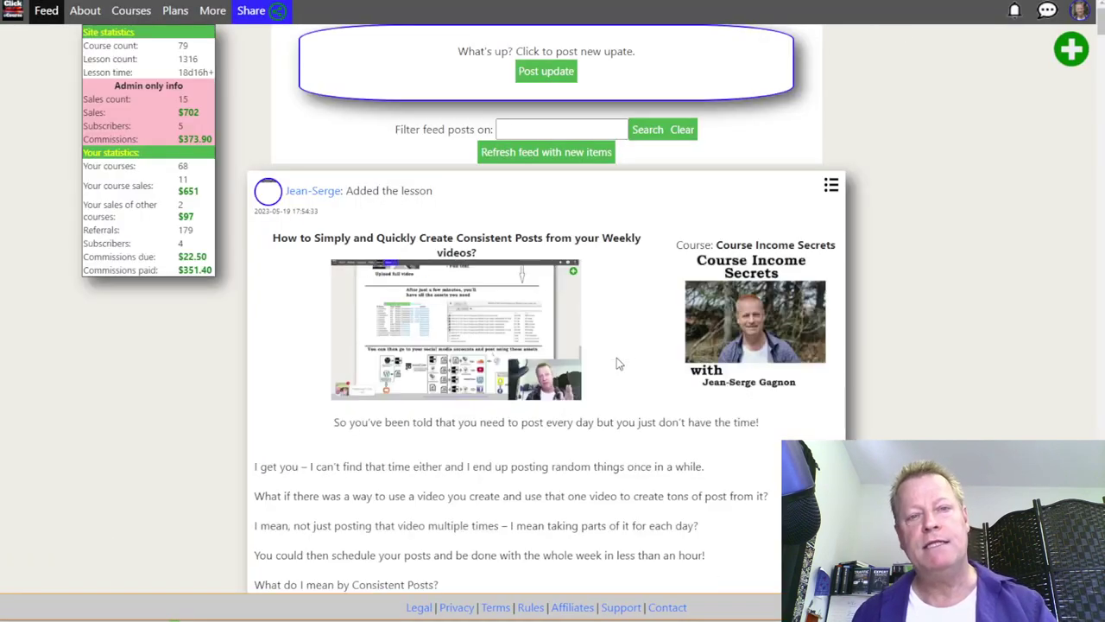
scroll(616, 361, "down", 15)
scroll(617, 361, "down", 15)
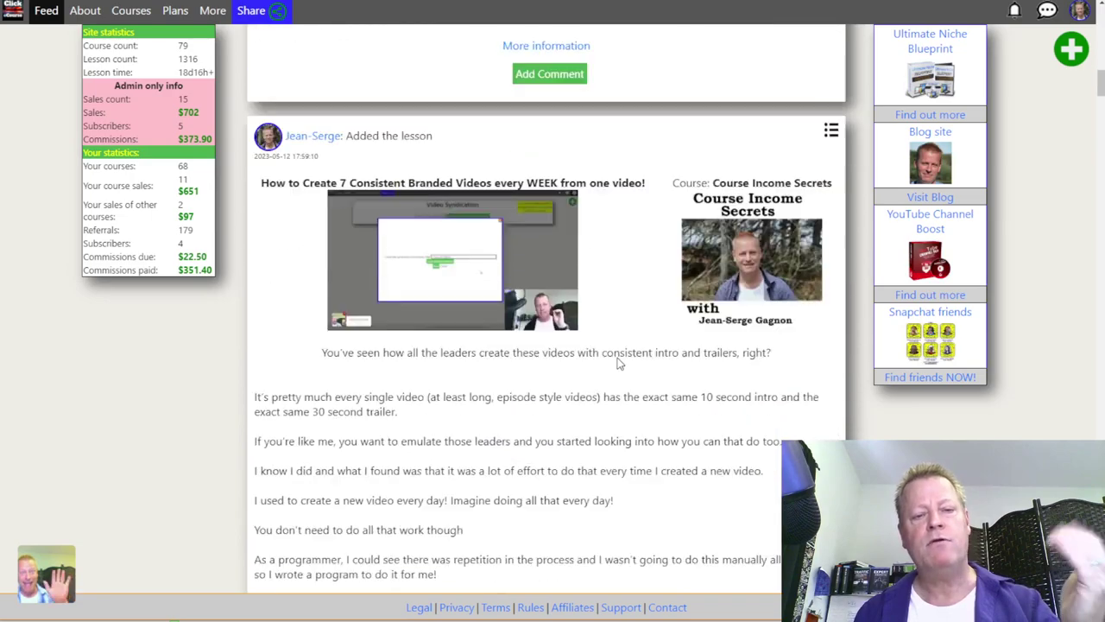
scroll(617, 362, "down", 15)
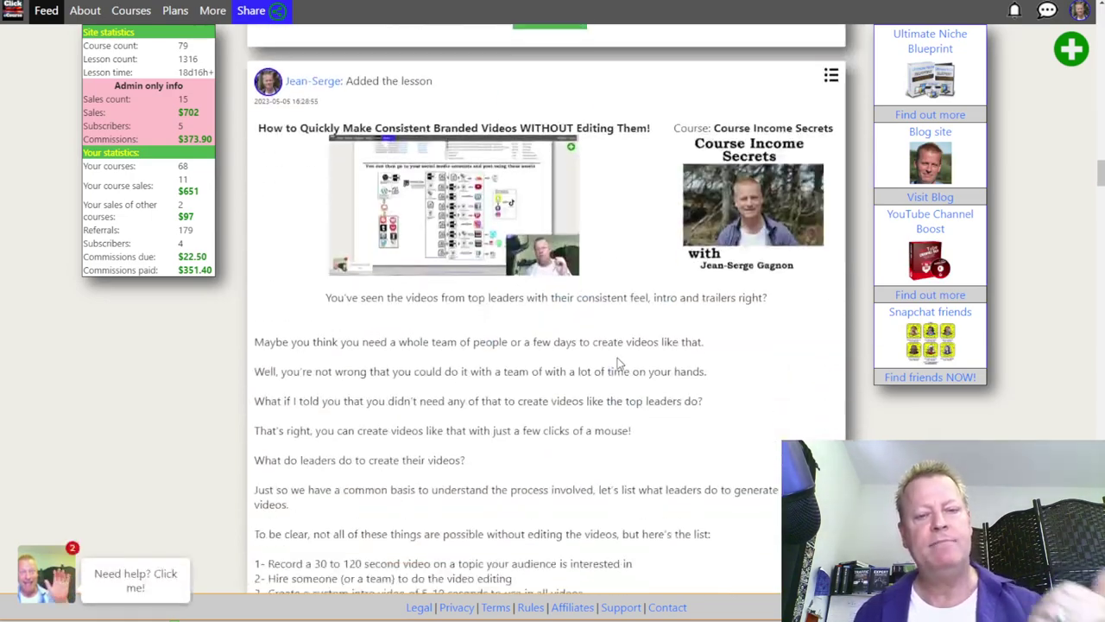
scroll(617, 363, "down", 15)
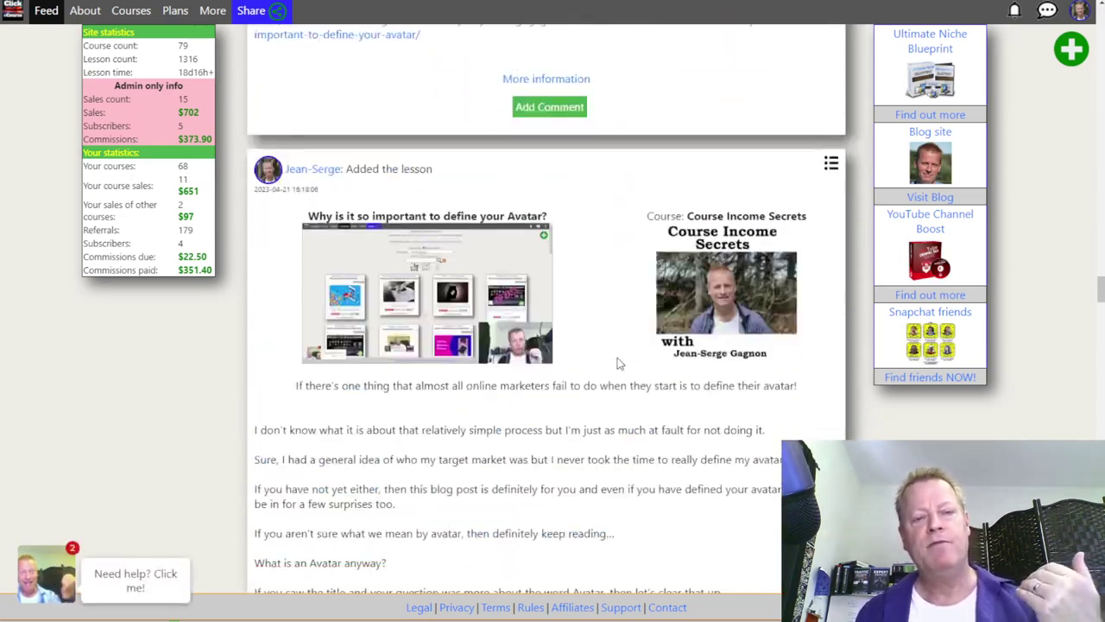
scroll(620, 359, "down", 15)
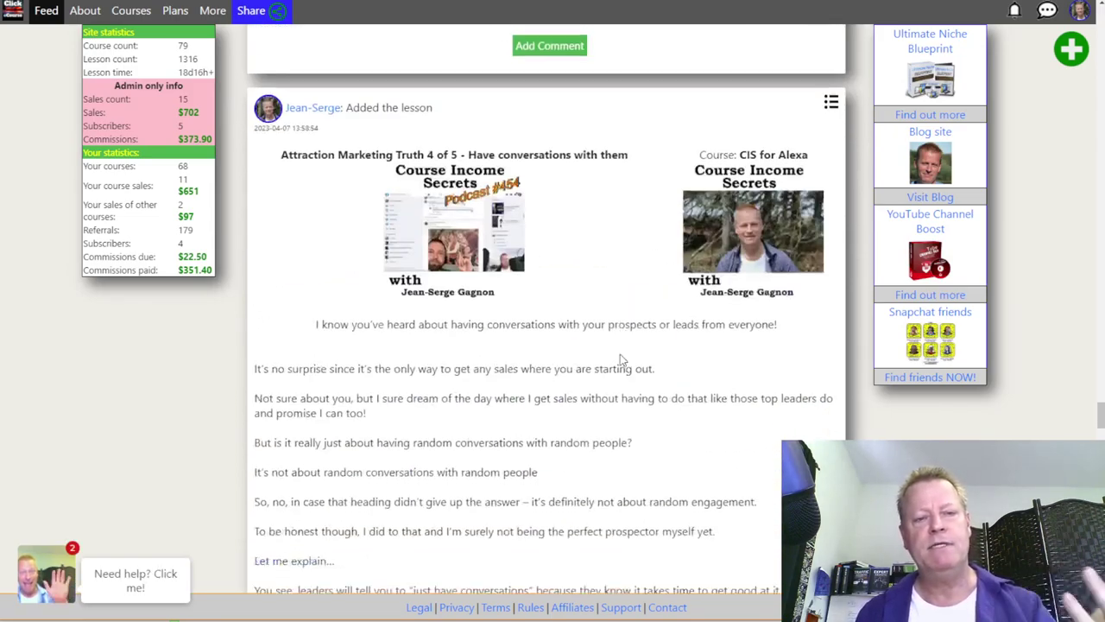
scroll(620, 359, "down", 15)
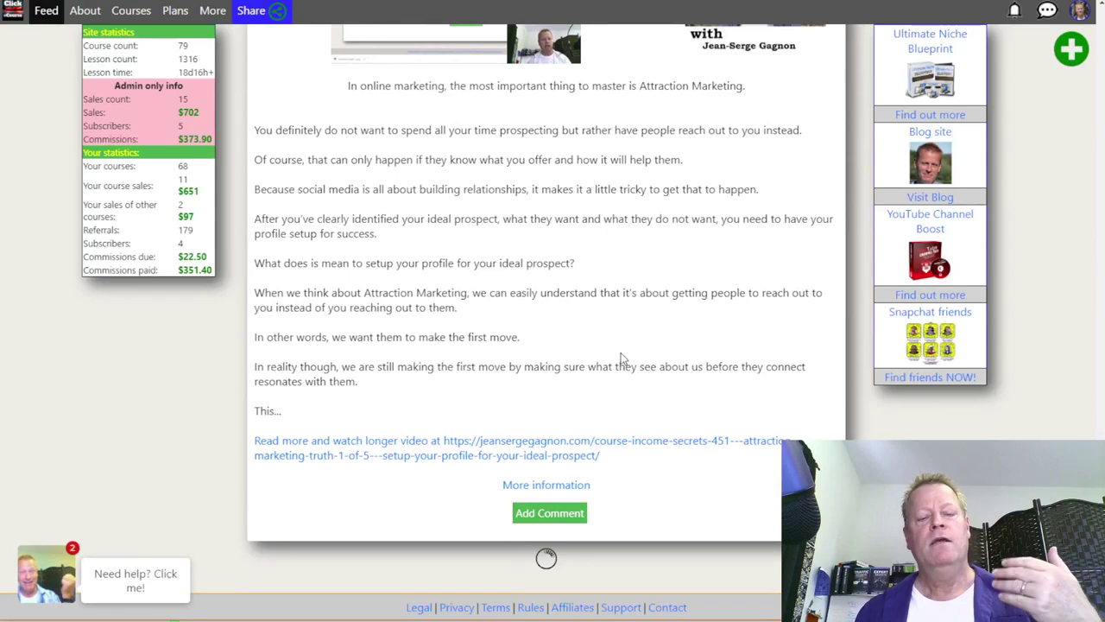
scroll(620, 359, "down", 5)
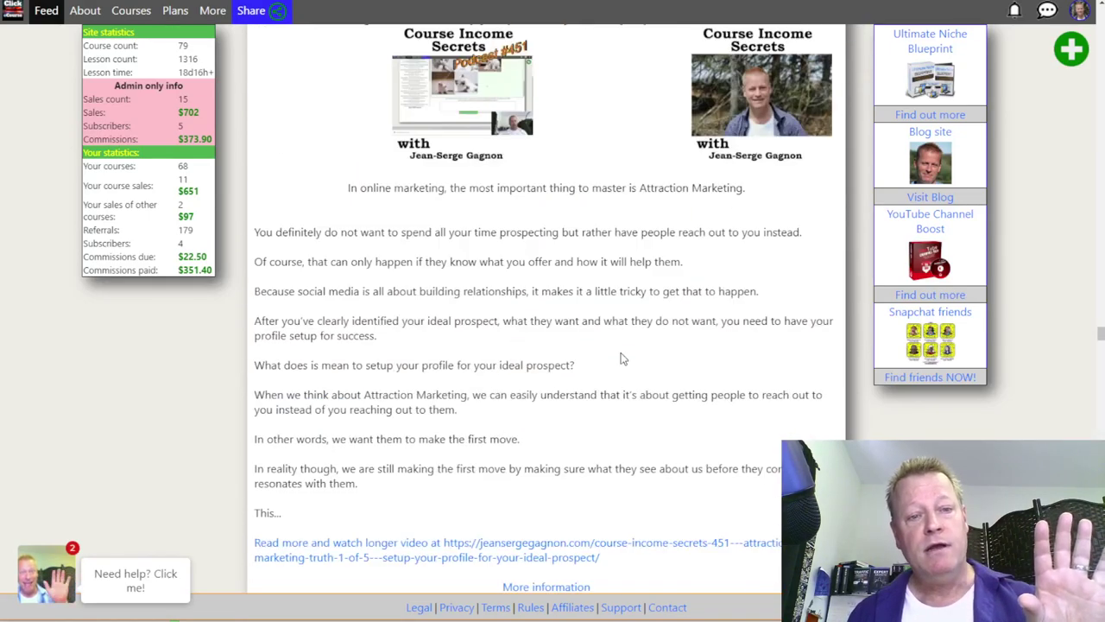
scroll(701, 363, "up", 10)
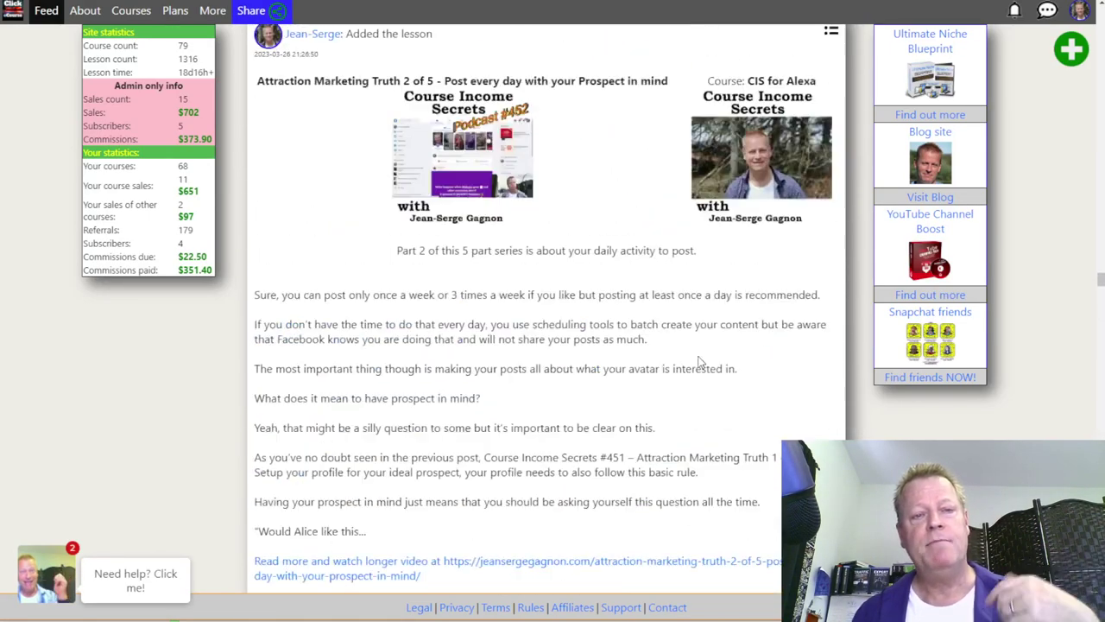
scroll(701, 363, "up", 10)
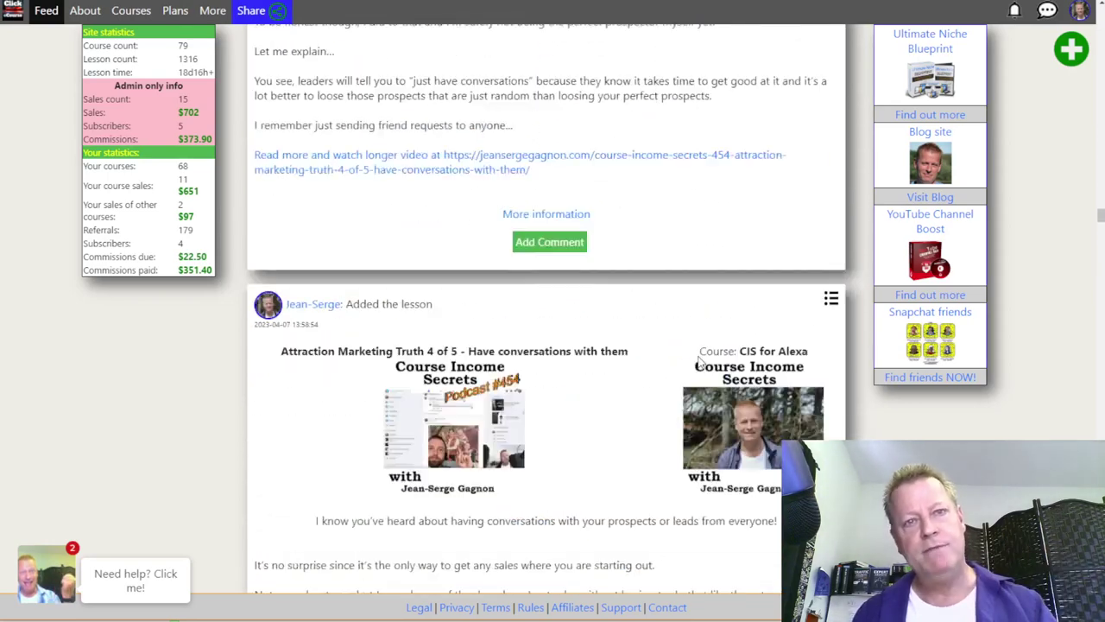
scroll(701, 362, "up", 4)
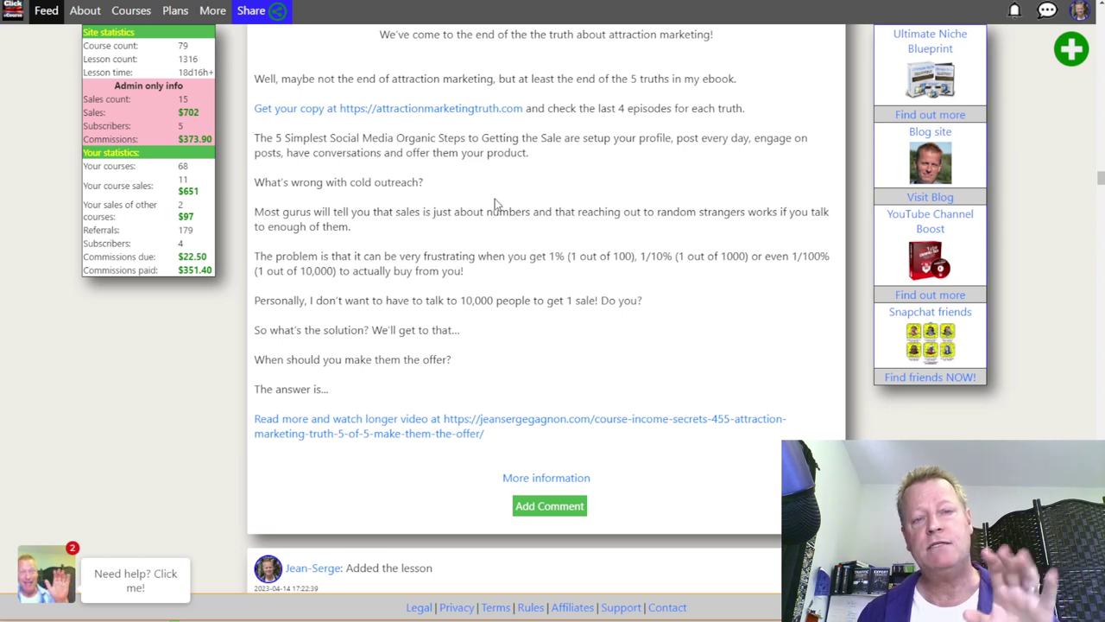
scroll(516, 323, "down", 5)
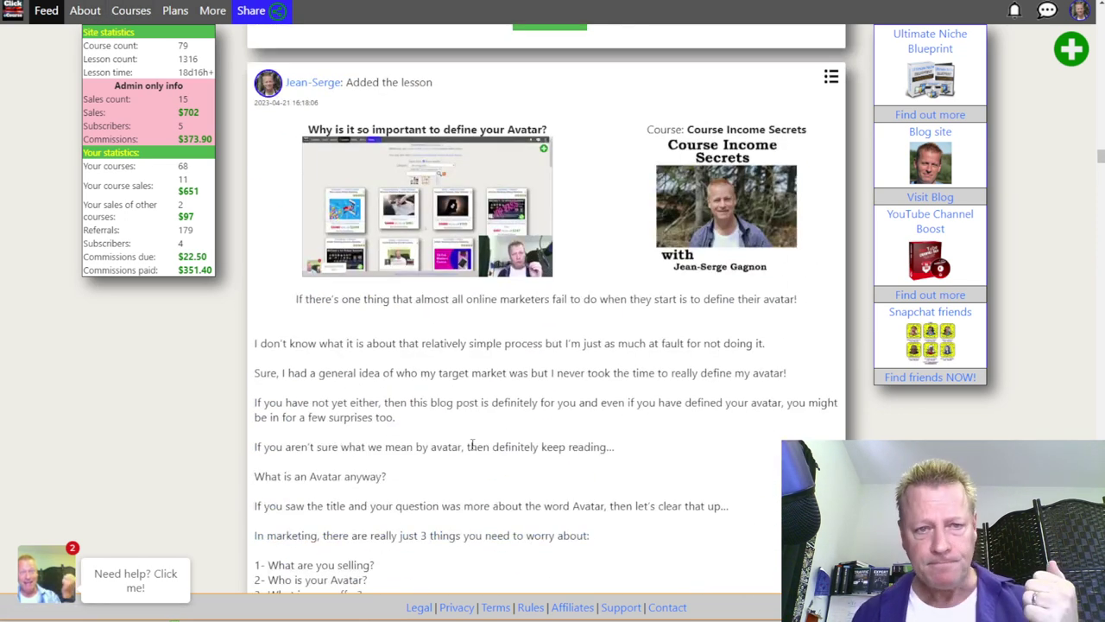
Step: Set the Courses Category filter to '-- all categories --' and review the full catalogue
scroll(472, 445, "down", 15)
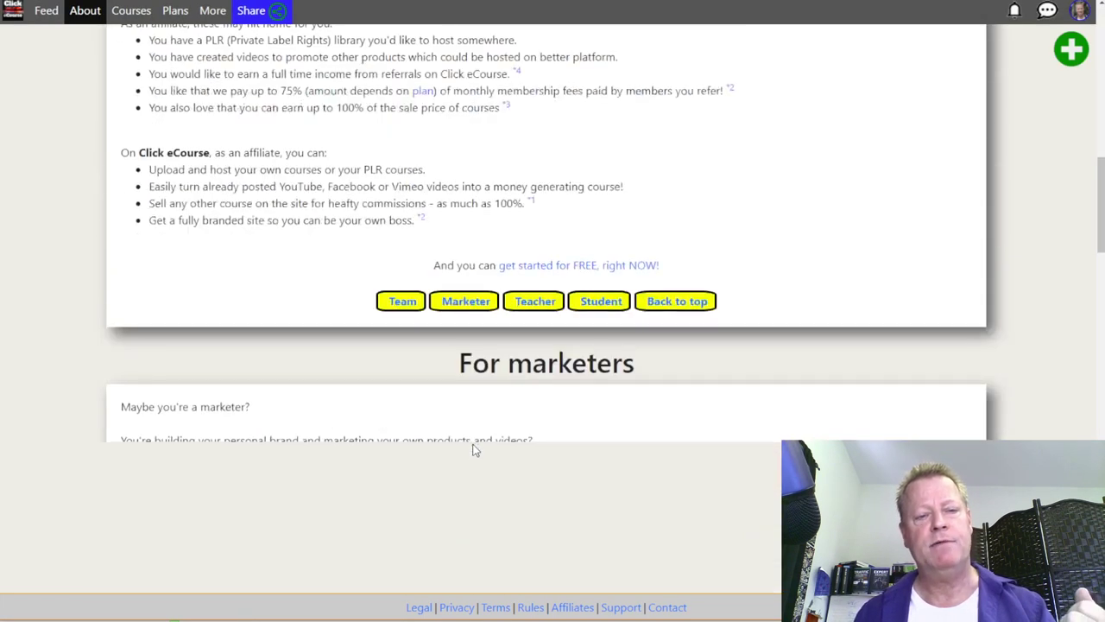
scroll(472, 448, "down", 20)
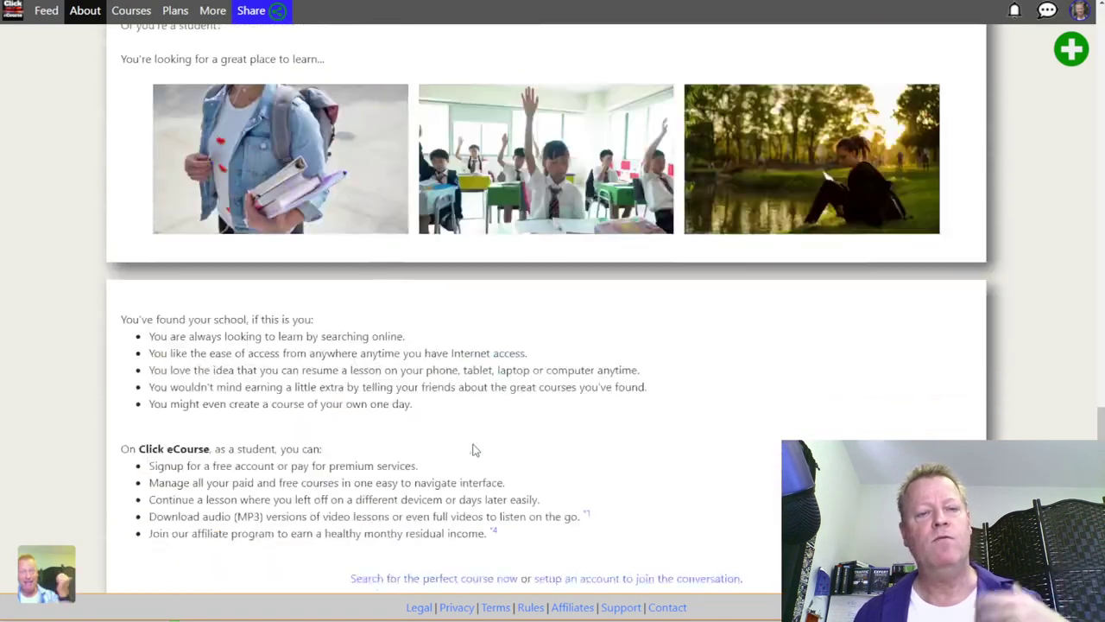
scroll(472, 449, "down", 5)
scroll(474, 449, "up", 20)
scroll(474, 442, "up", 10)
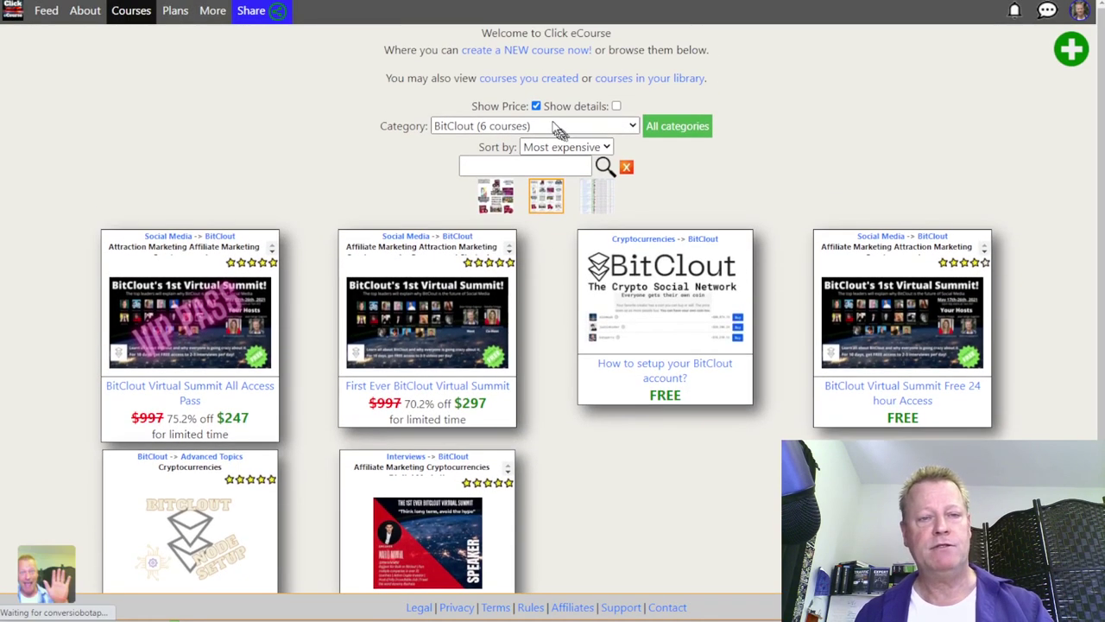
left_click(557, 128)
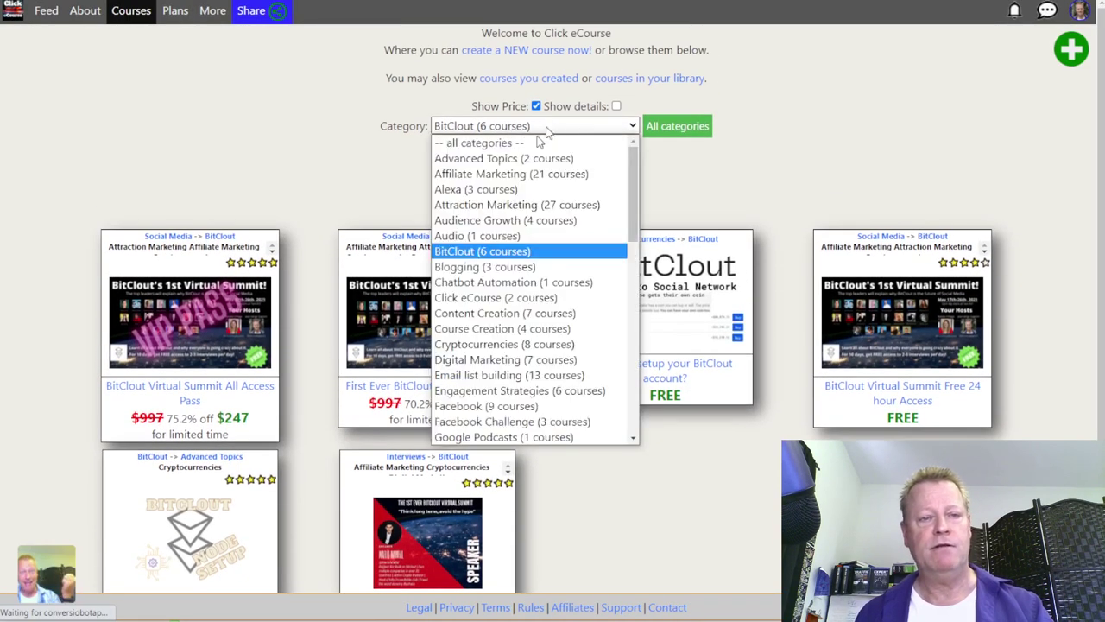
left_click(472, 145)
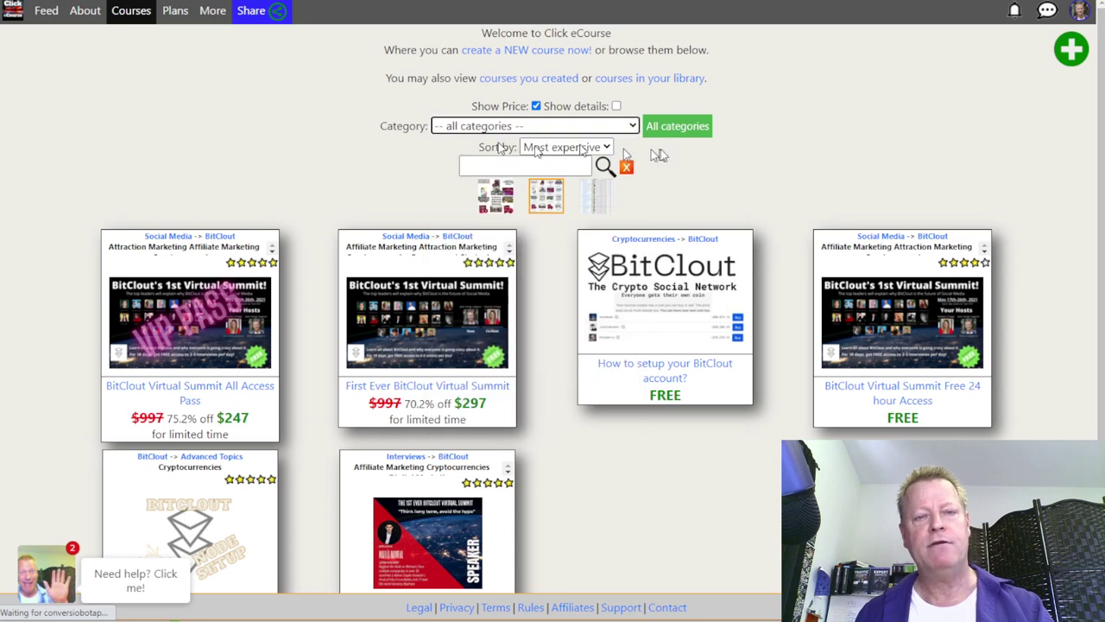
scroll(763, 432, "down", 10)
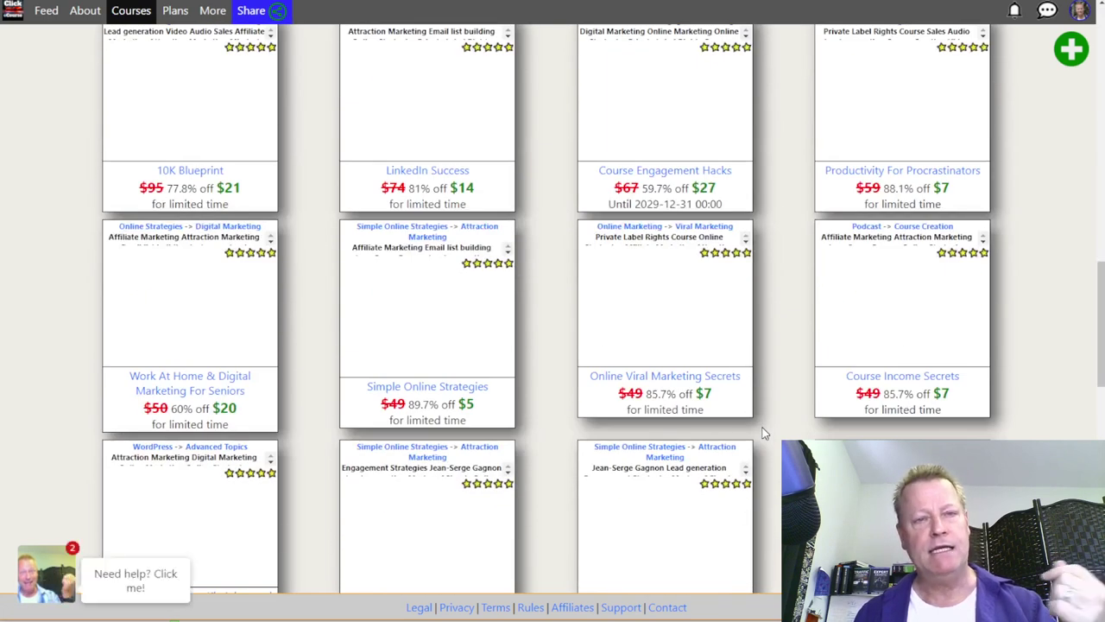
scroll(763, 432, "up", 10)
scroll(763, 434, "up", 3)
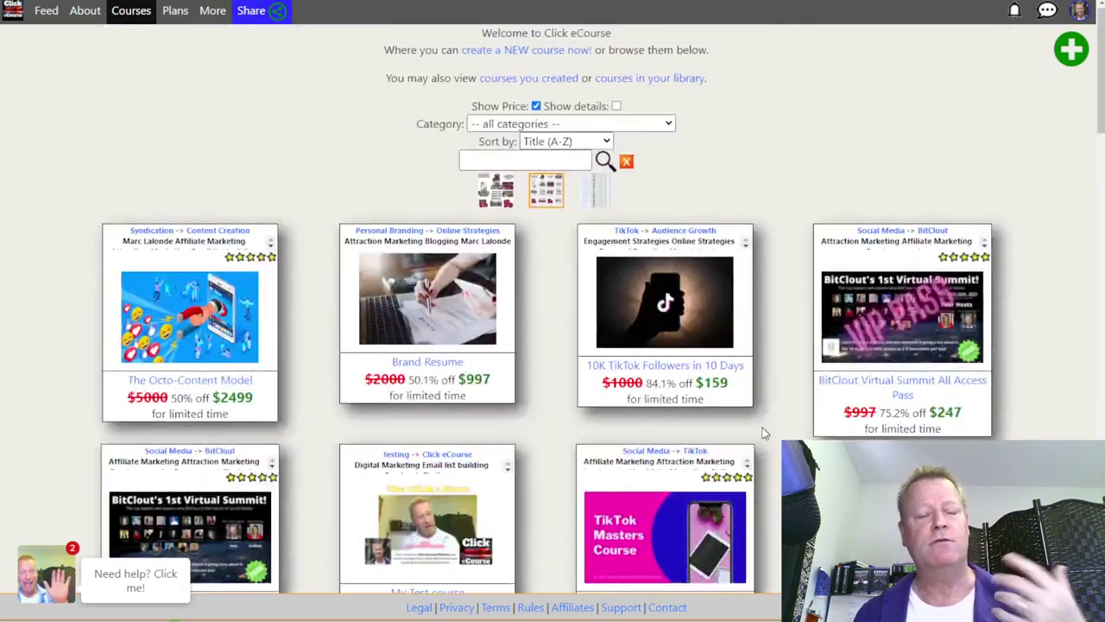
scroll(763, 432, "down", 10)
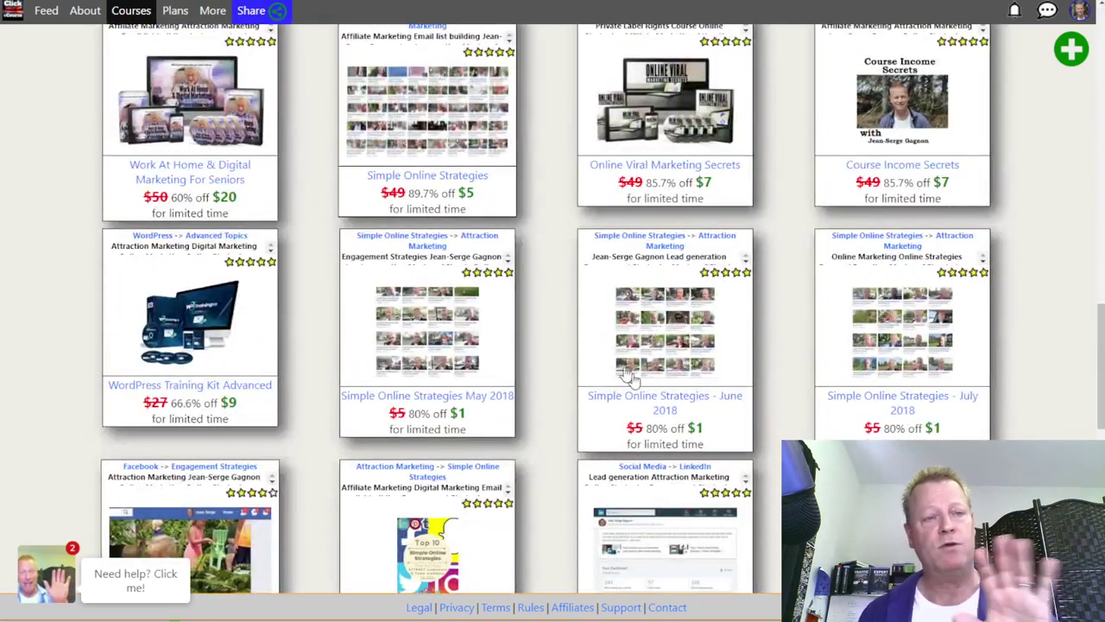
left_click(212, 10)
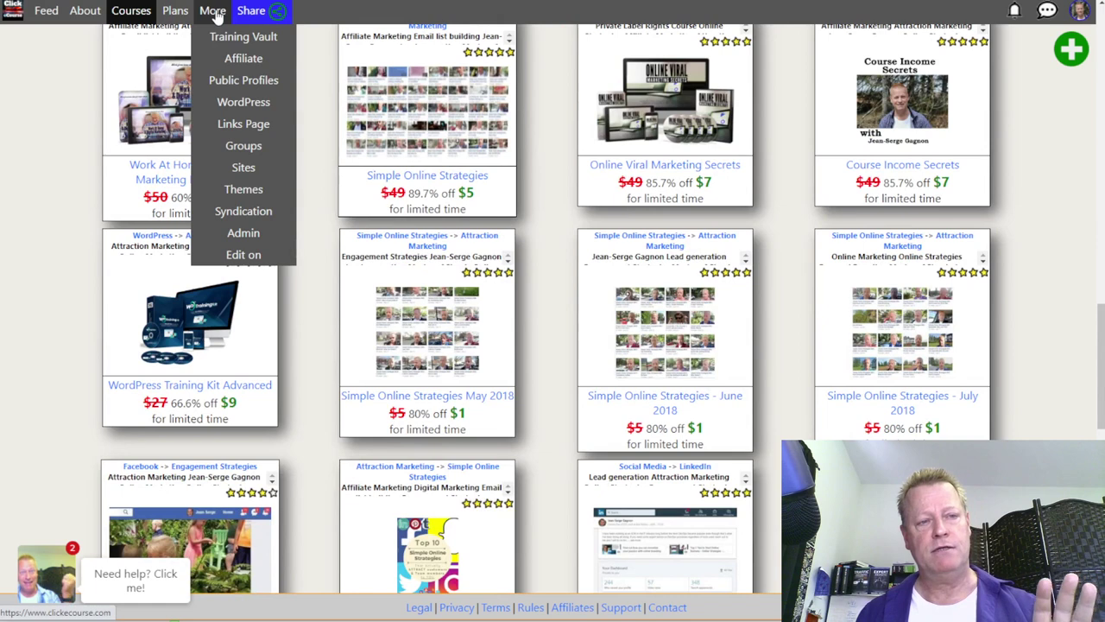
Step: Go to More > Groups and open the Click eCourse Member group discussion
mouse_move(246, 154)
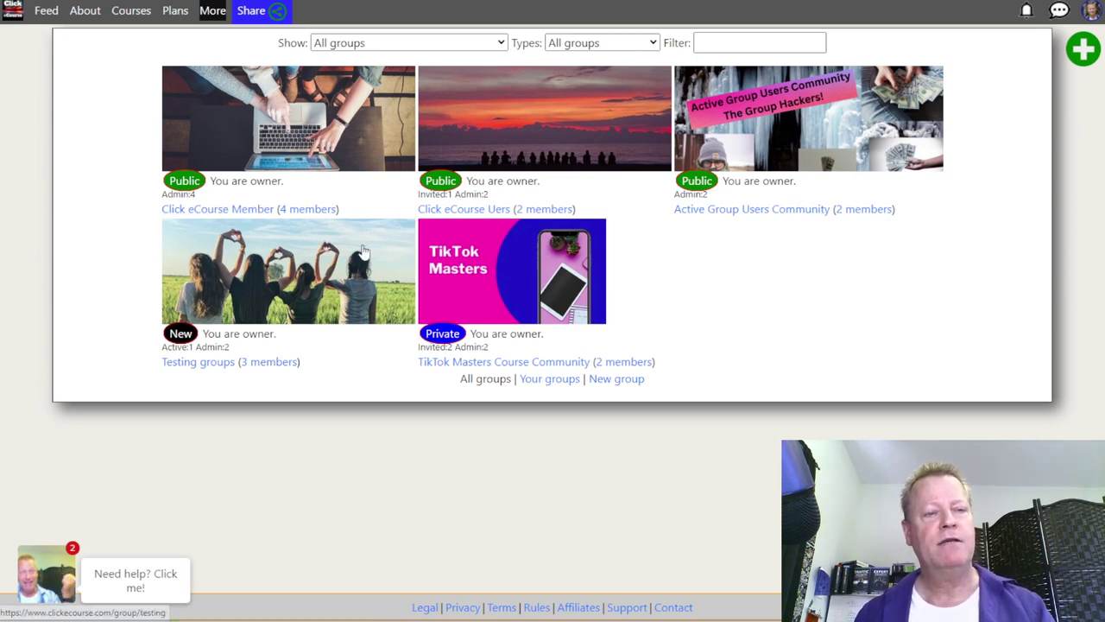
left_click(289, 209)
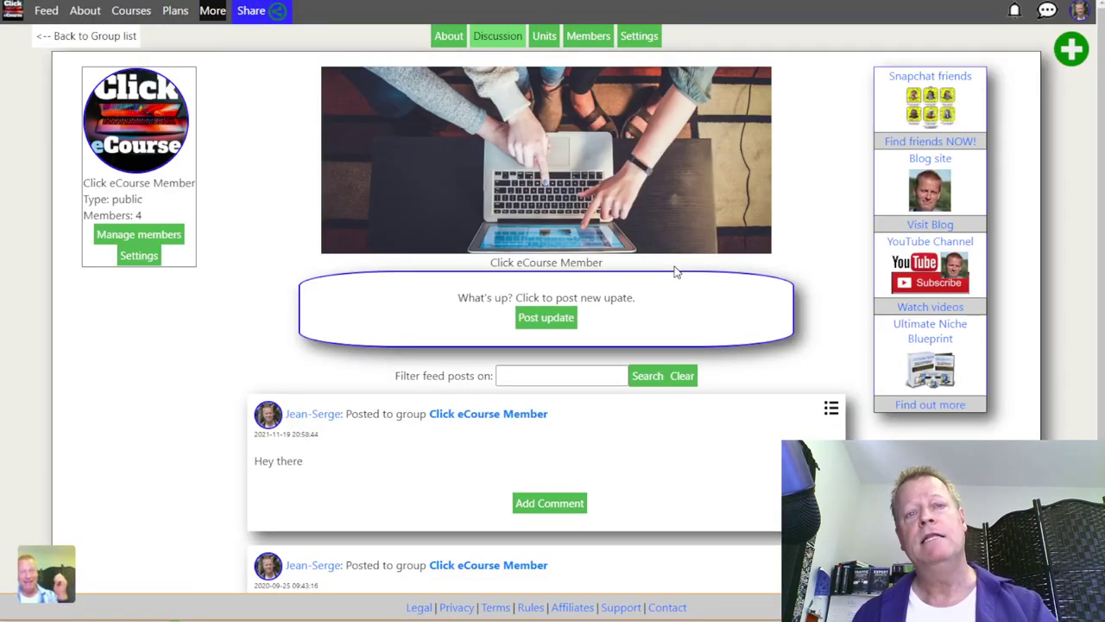
scroll(676, 272, "down", 2)
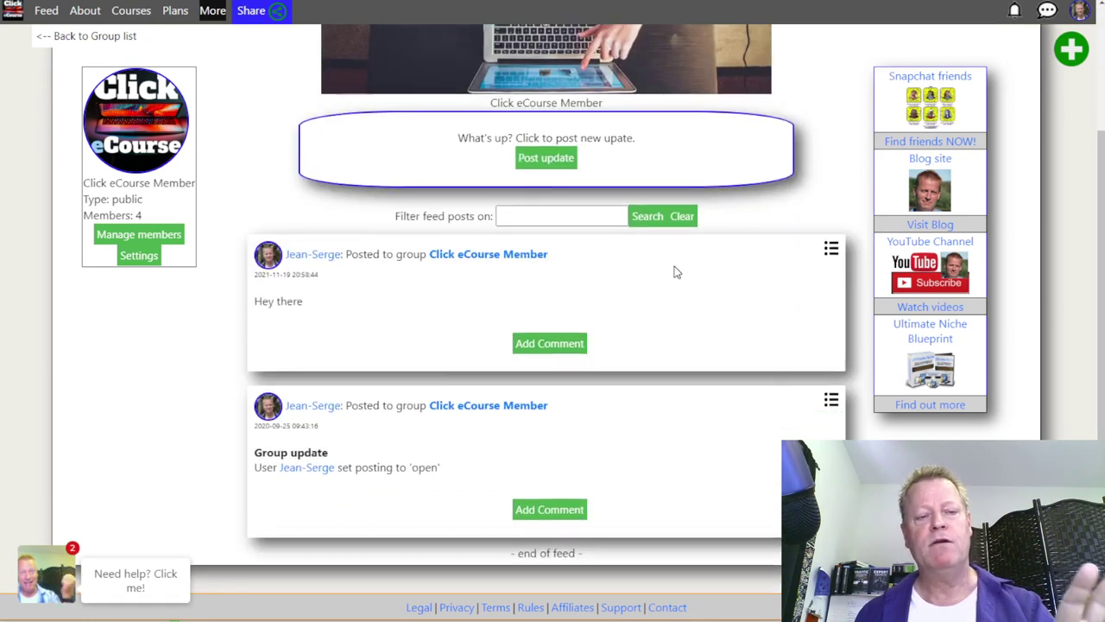
scroll(676, 272, "up", 2)
Step: Publish the update 'Hey from live', saying it was posted during the CIS461 episode recording
left_click(552, 318)
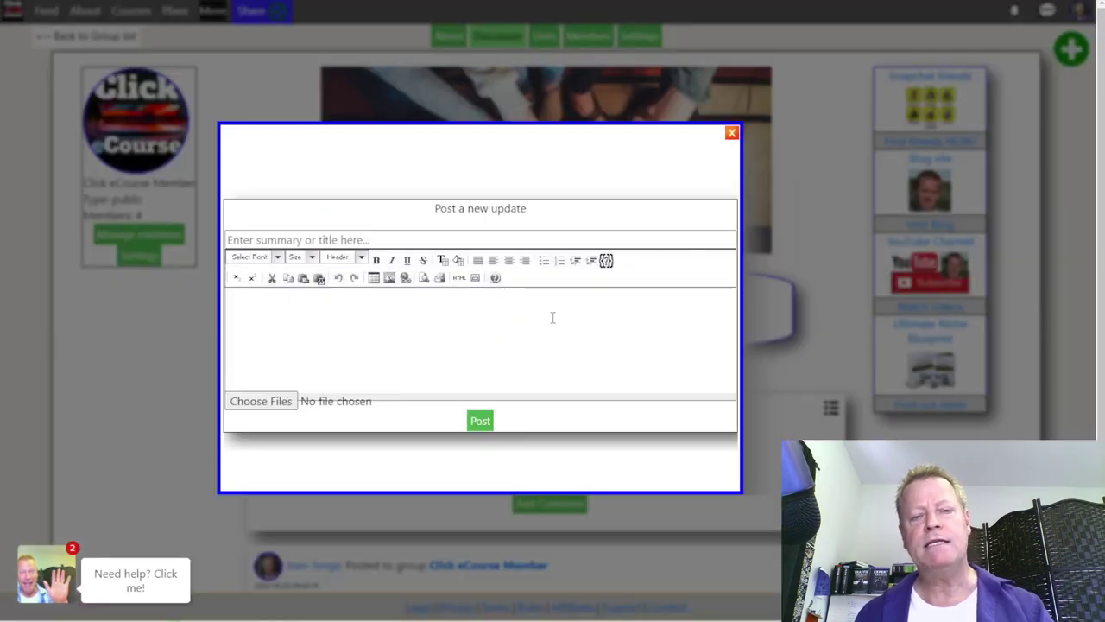
left_click(380, 240)
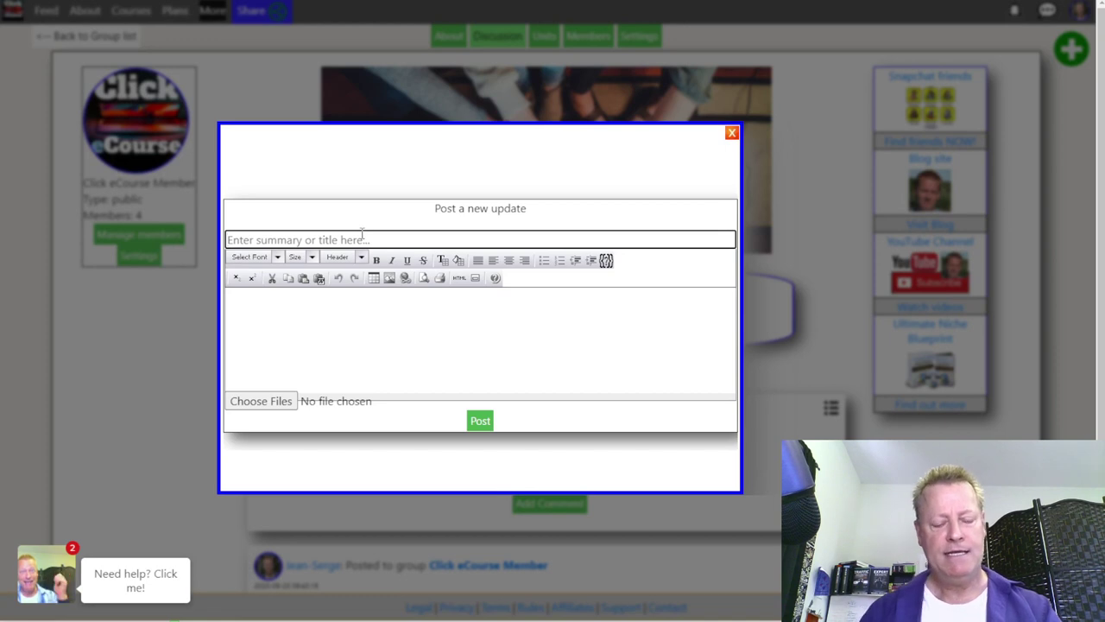
type("Hey from ")
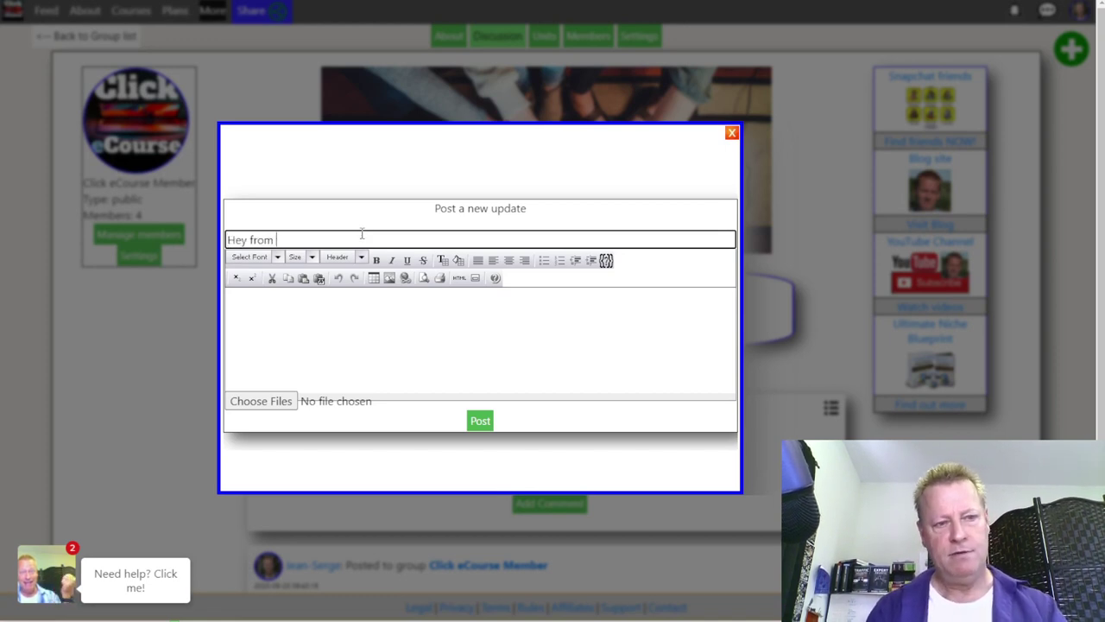
type("live video")
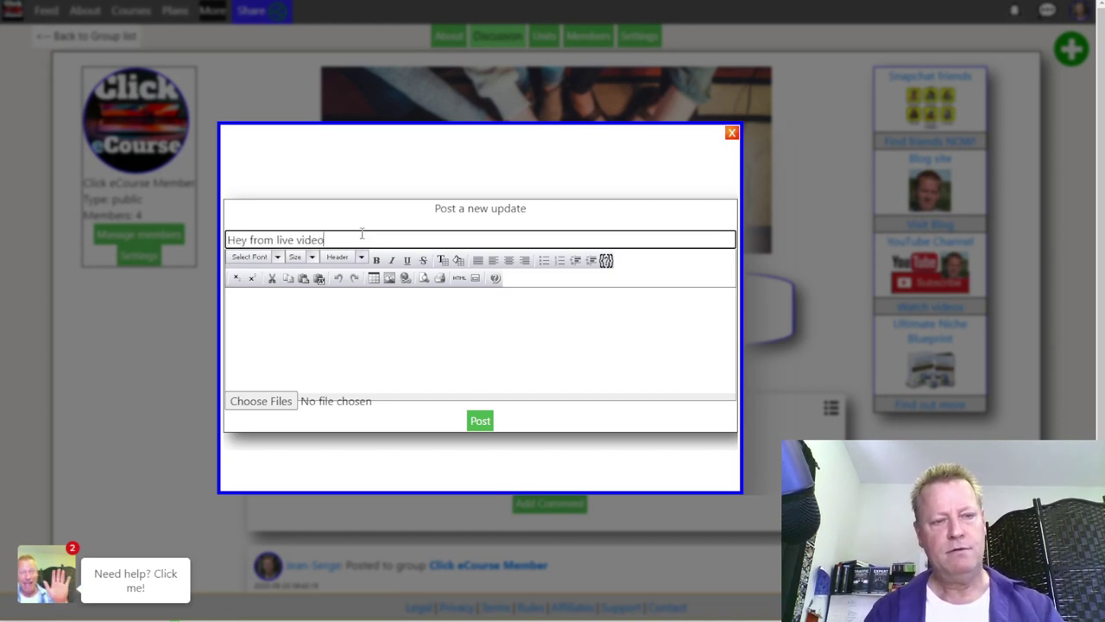
left_click(384, 314)
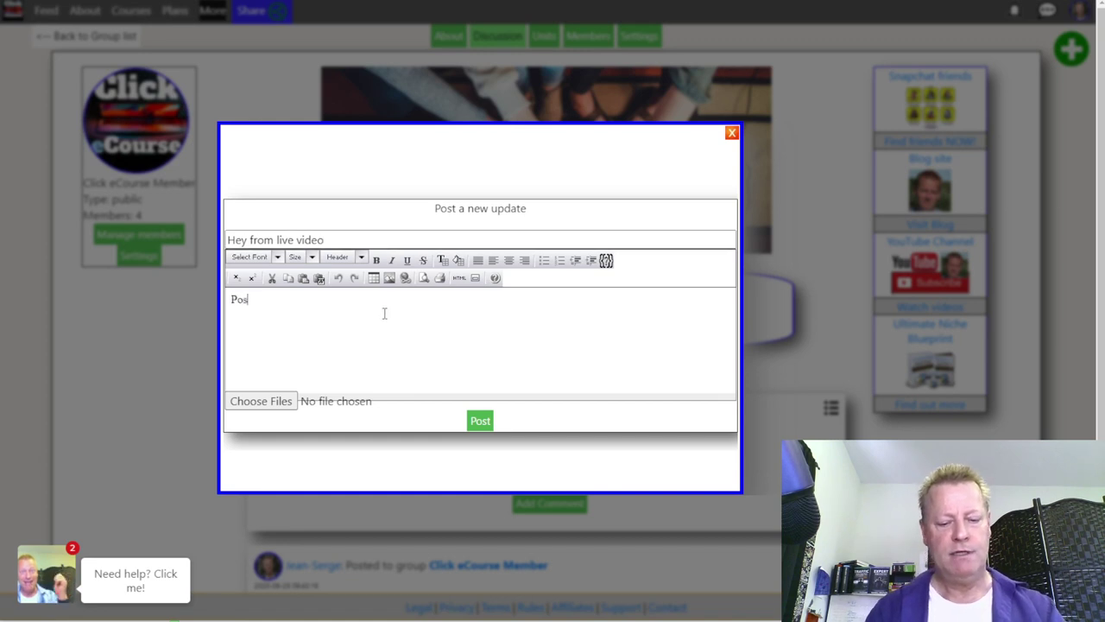
type("Postinhg this")
key("BackSpace")
key("BackSpace")
key("BackSpace")
key("BackSpace")
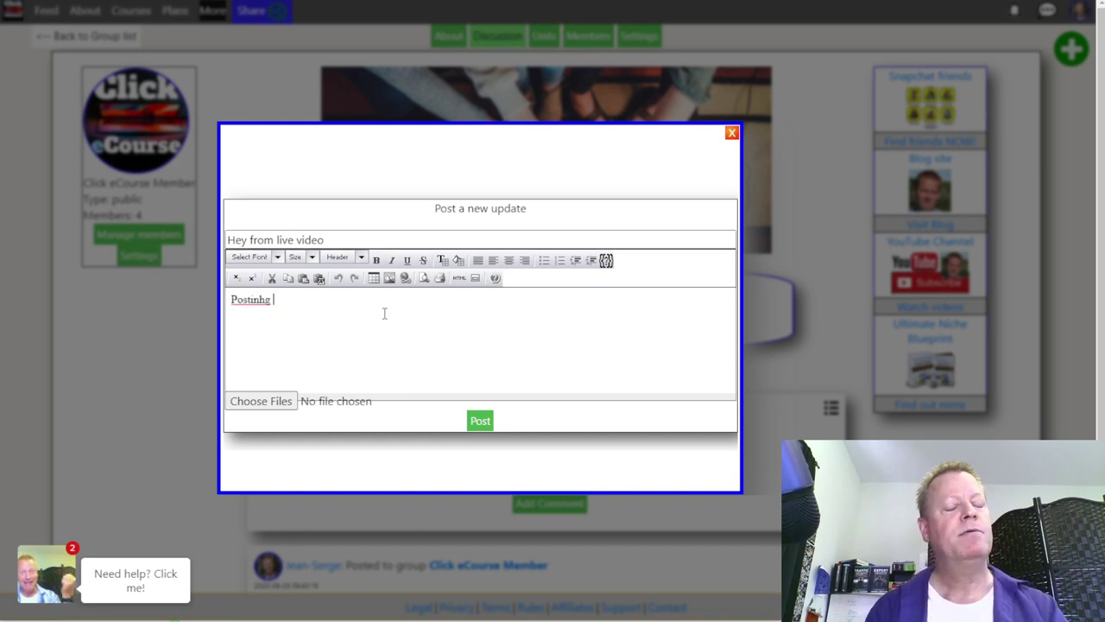
type("this during")
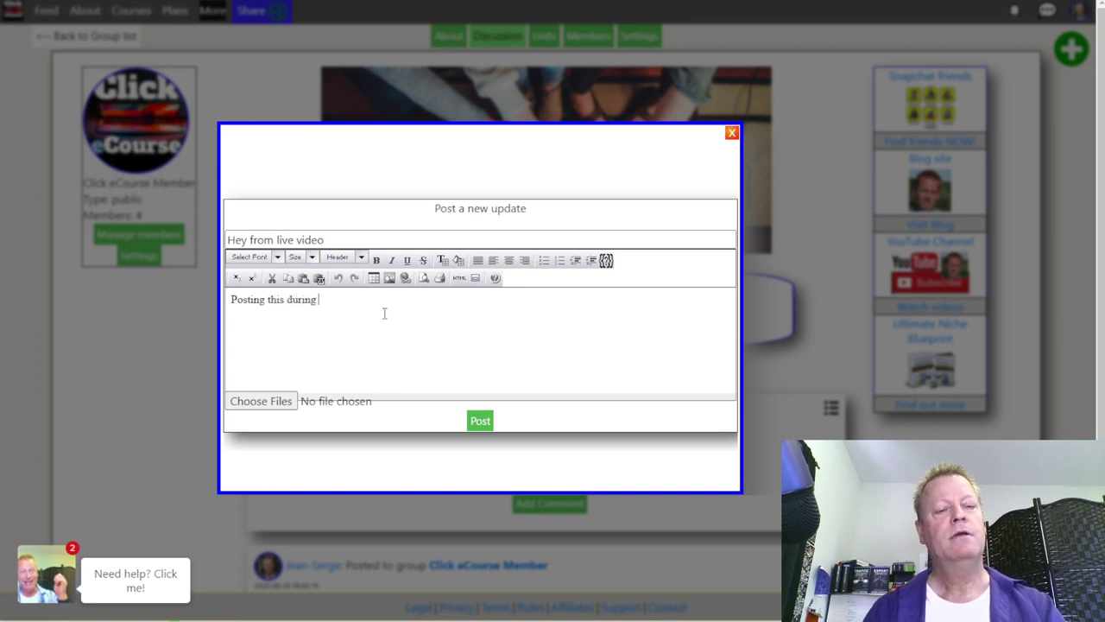
type(" recording of CIS461")
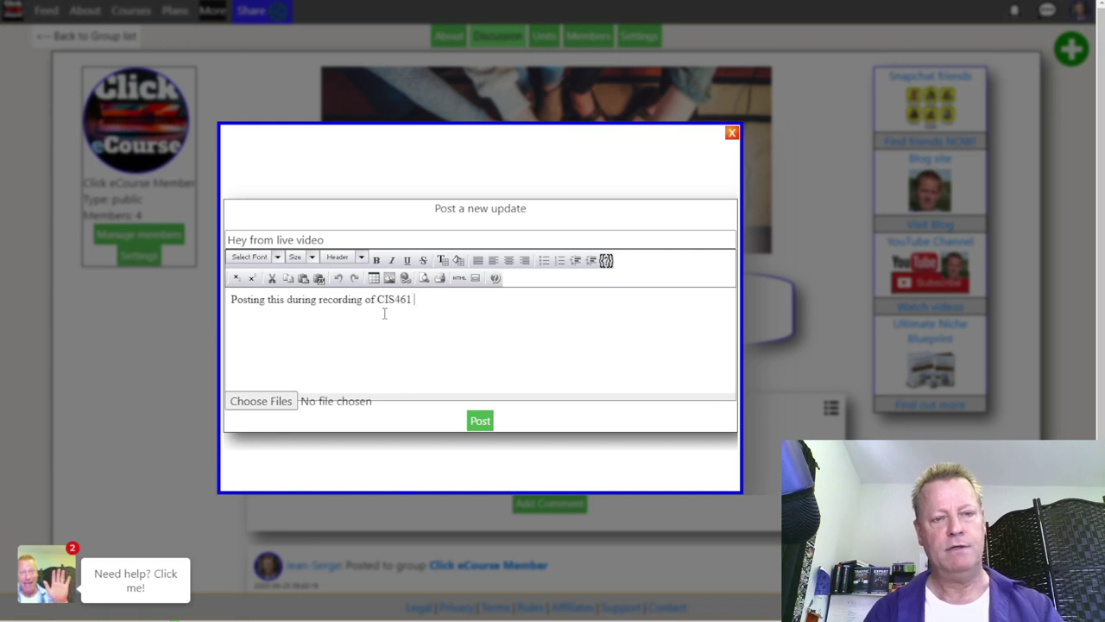
type(" episode")
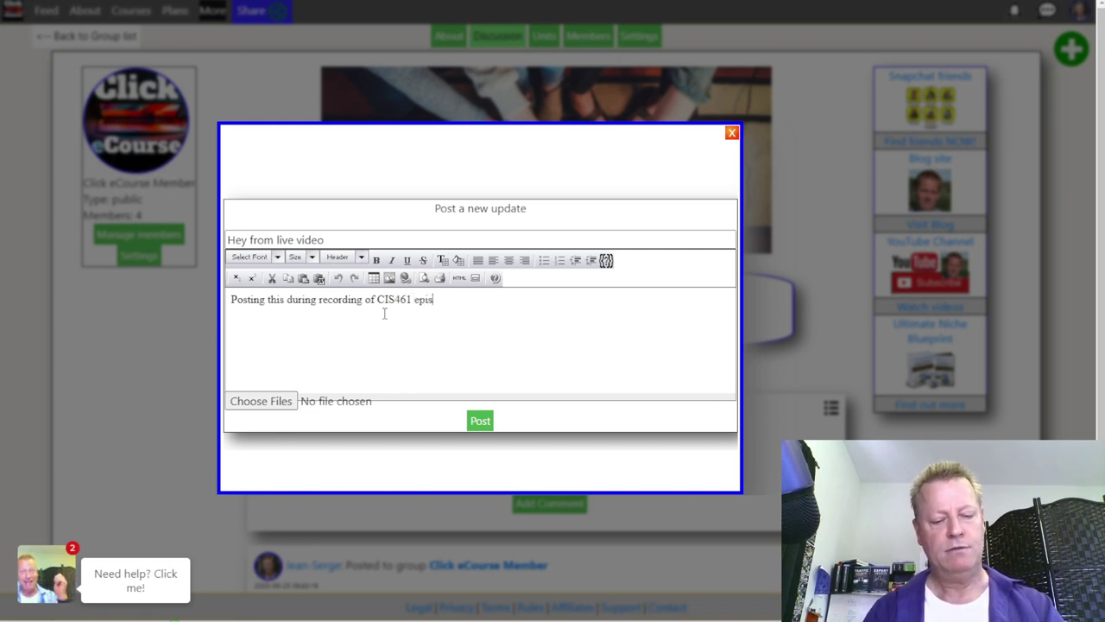
left_click(482, 423)
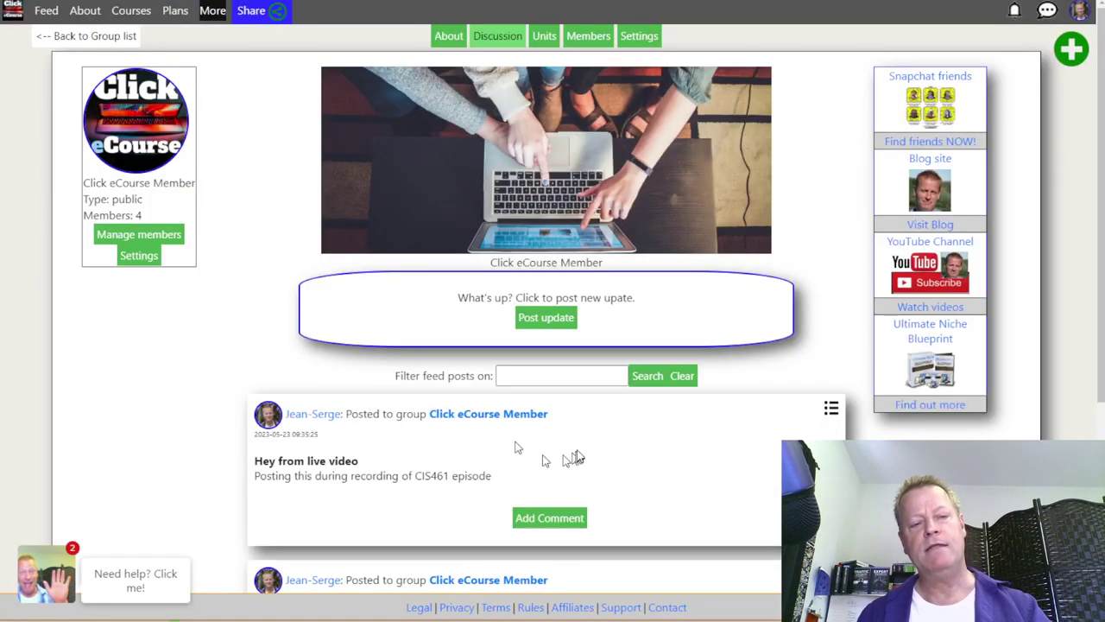
scroll(518, 447, "down", 2)
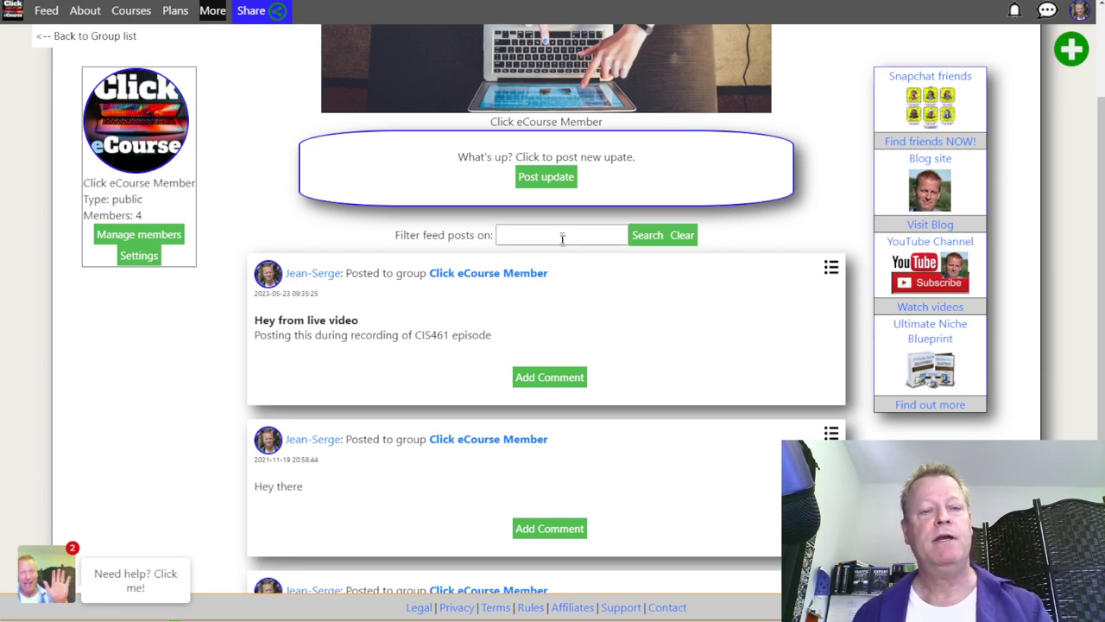
scroll(561, 240, "up", 2)
Step: From the group's Members tab, list all site members and invite the first member
left_click(589, 35)
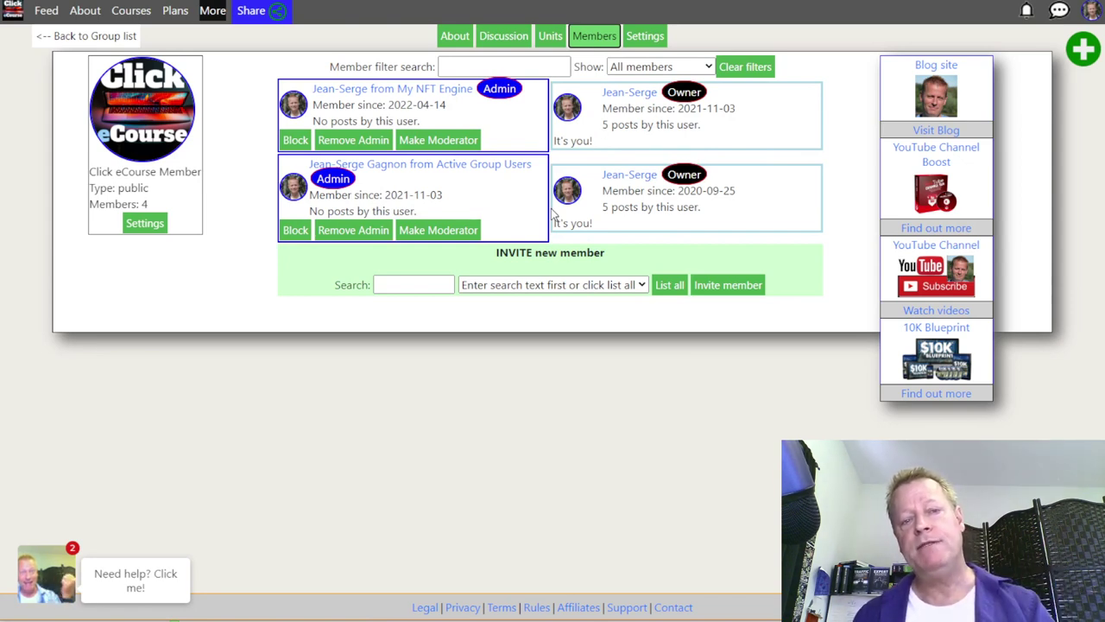
left_click(525, 287)
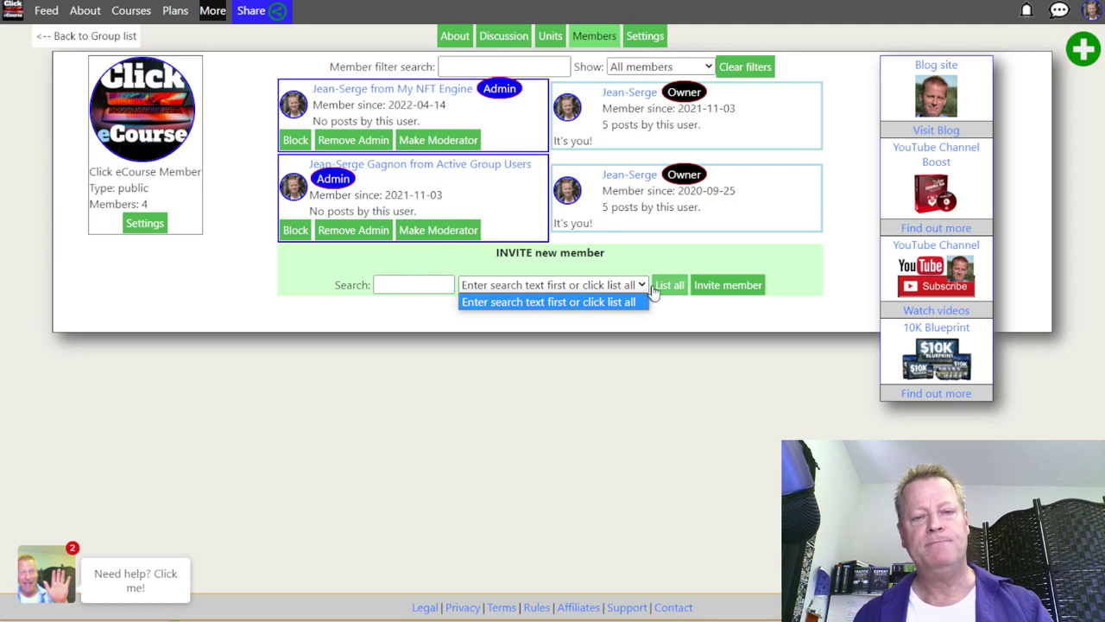
left_click(656, 287)
left_click(498, 292)
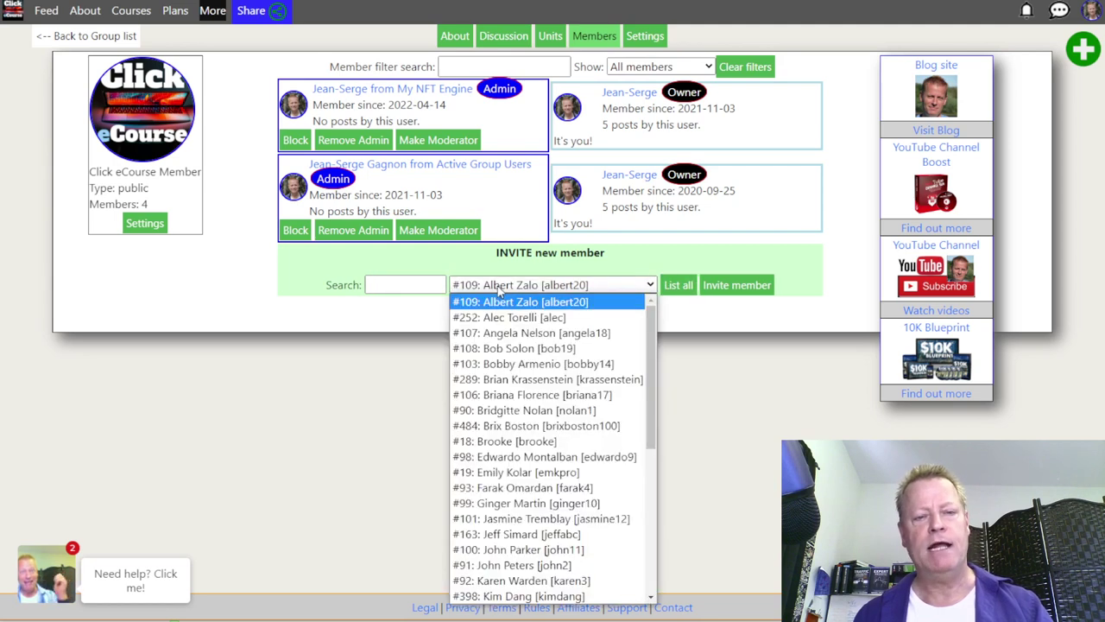
left_click(422, 285)
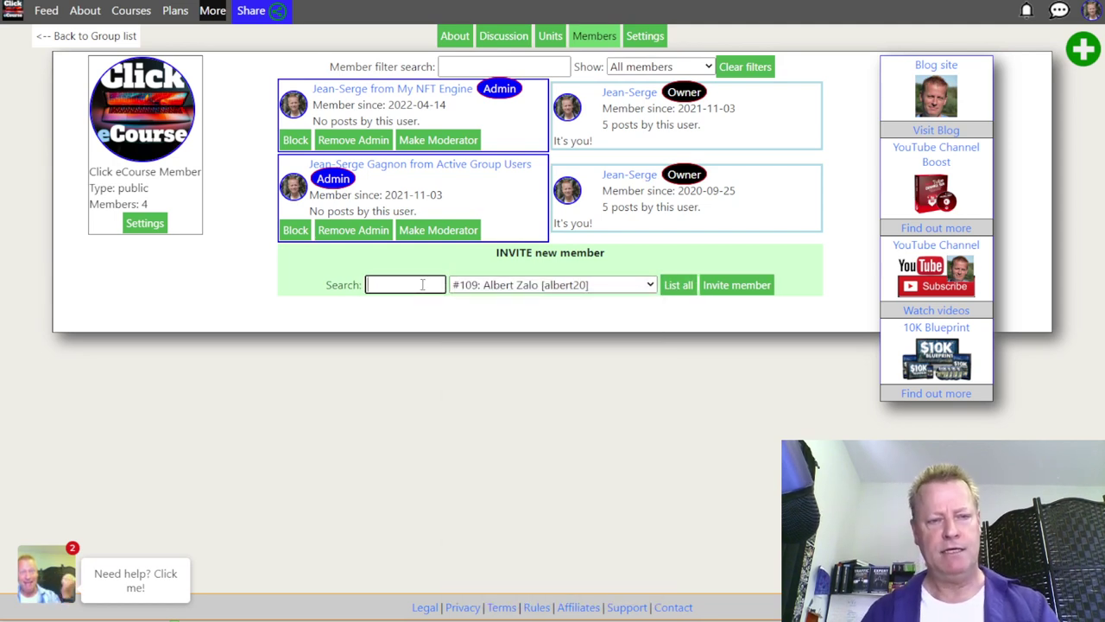
left_click(731, 291)
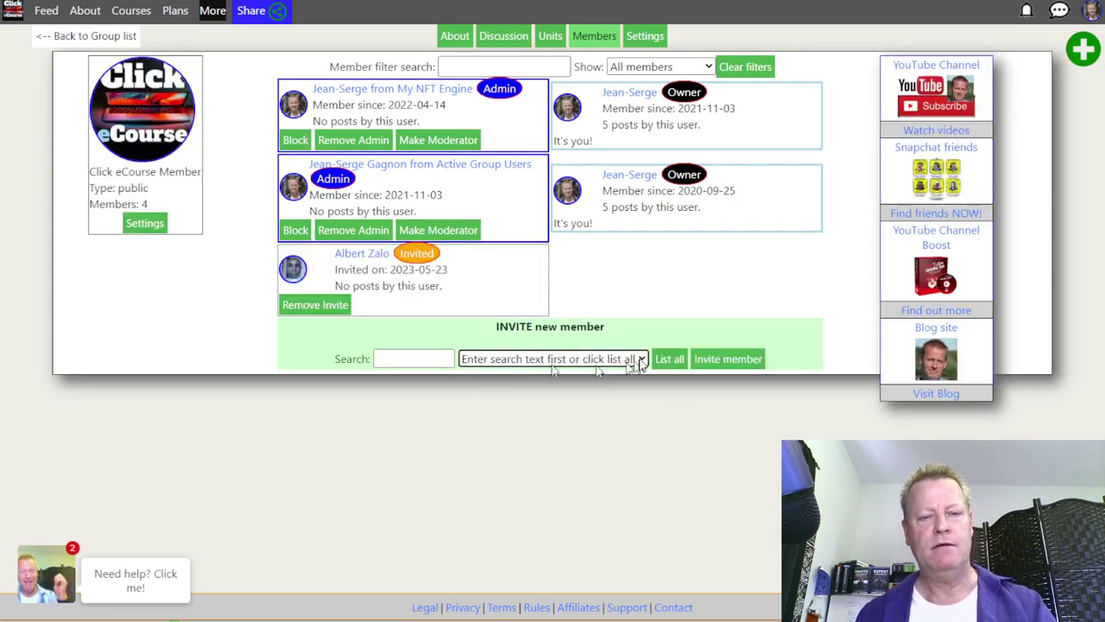
Step: Invite a second member to the group and open that invitee's profile page
left_click(669, 358)
left_click(531, 358)
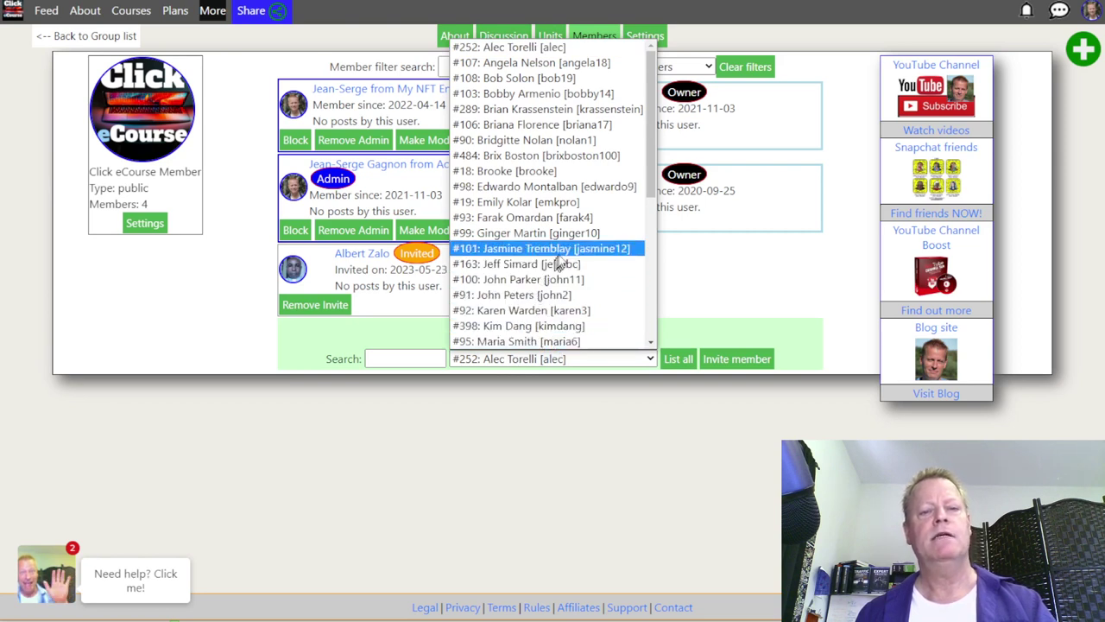
left_click(557, 253)
left_click(738, 362)
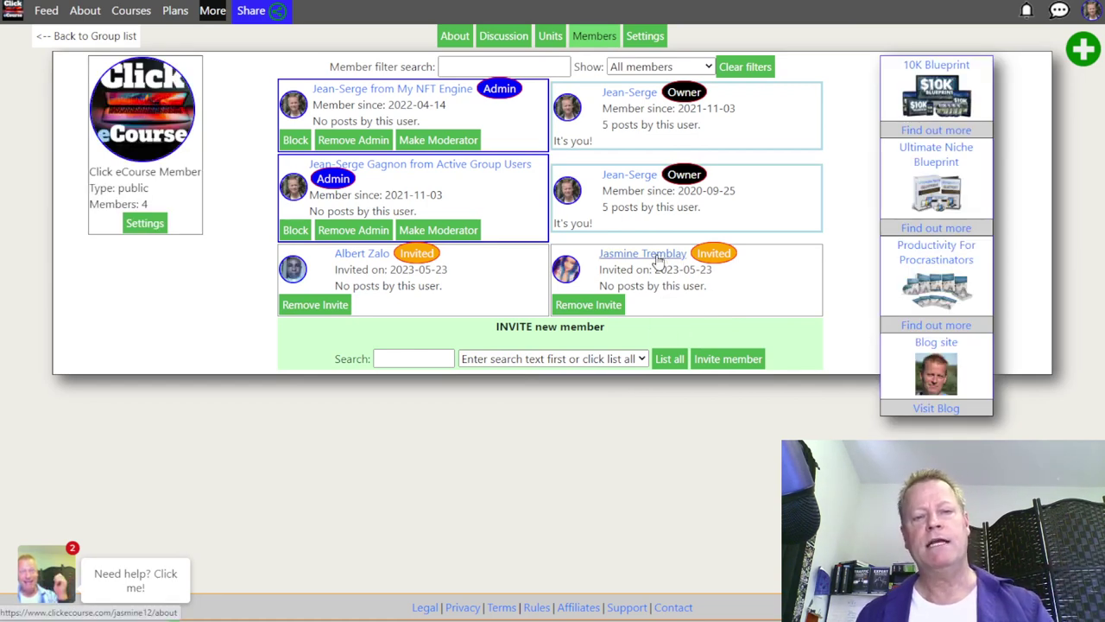
mouse_move(658, 259)
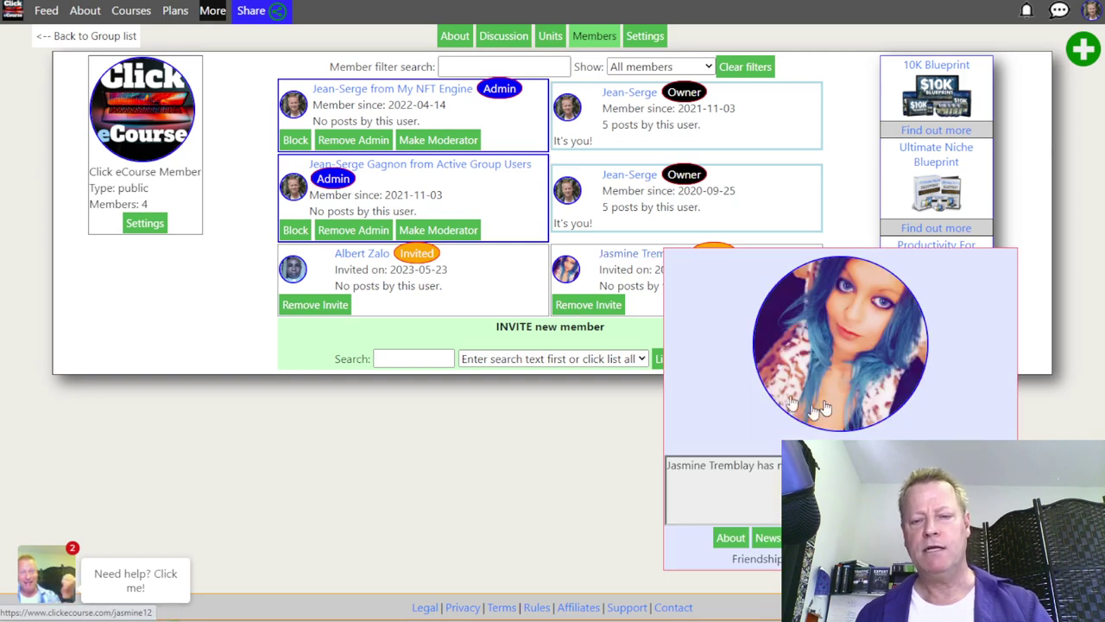
left_click(702, 253)
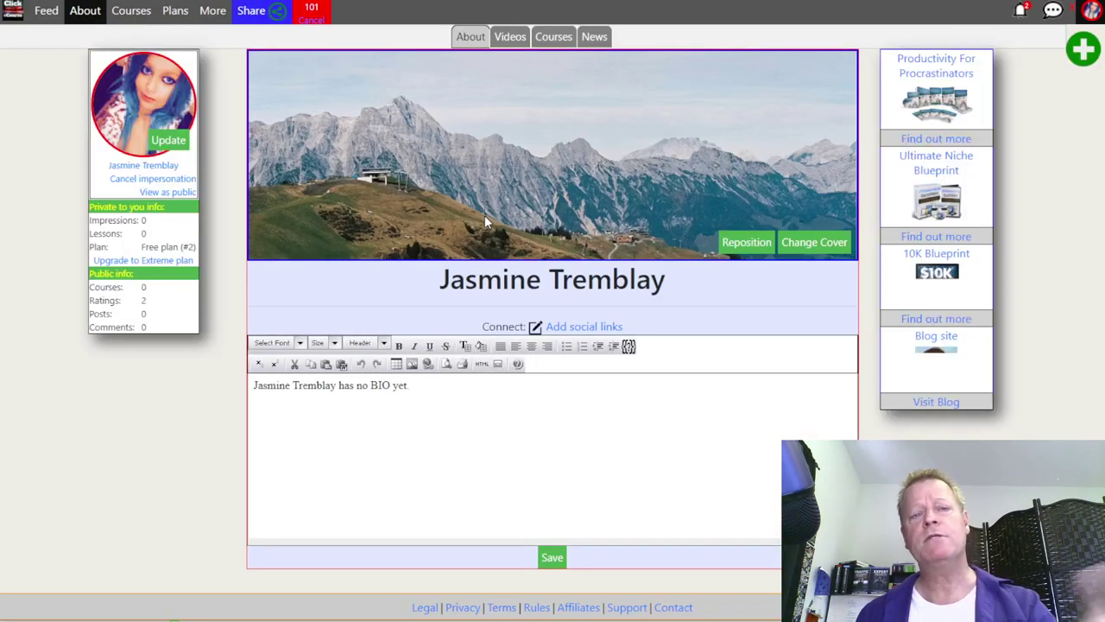
Step: Open the 'You have been invited to join group' notification from the notification bell
left_click(1020, 11)
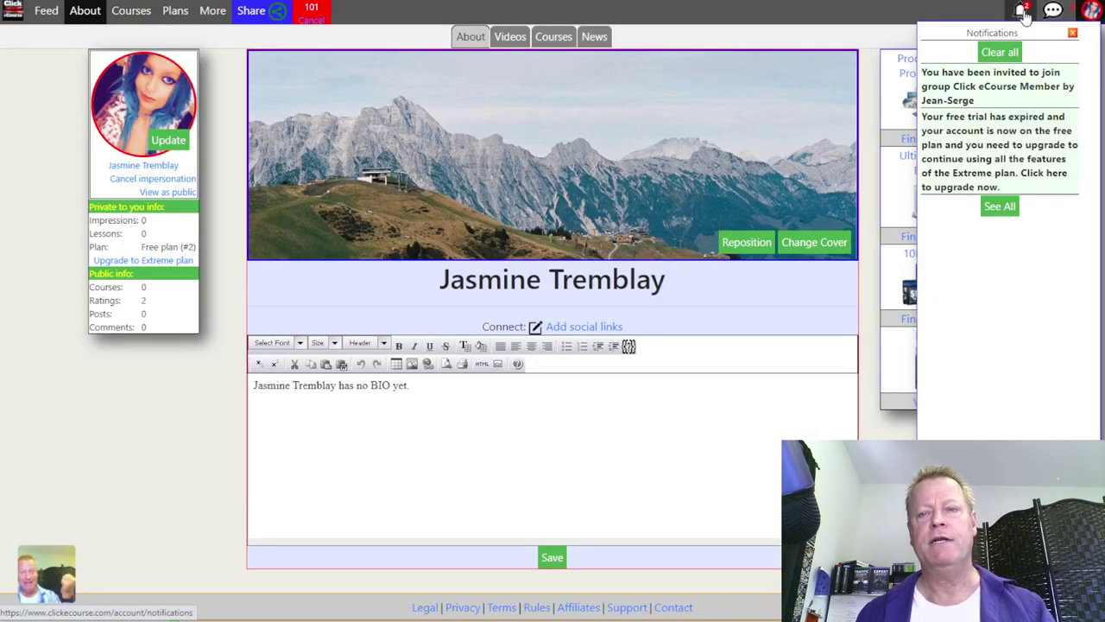
left_click(1012, 95)
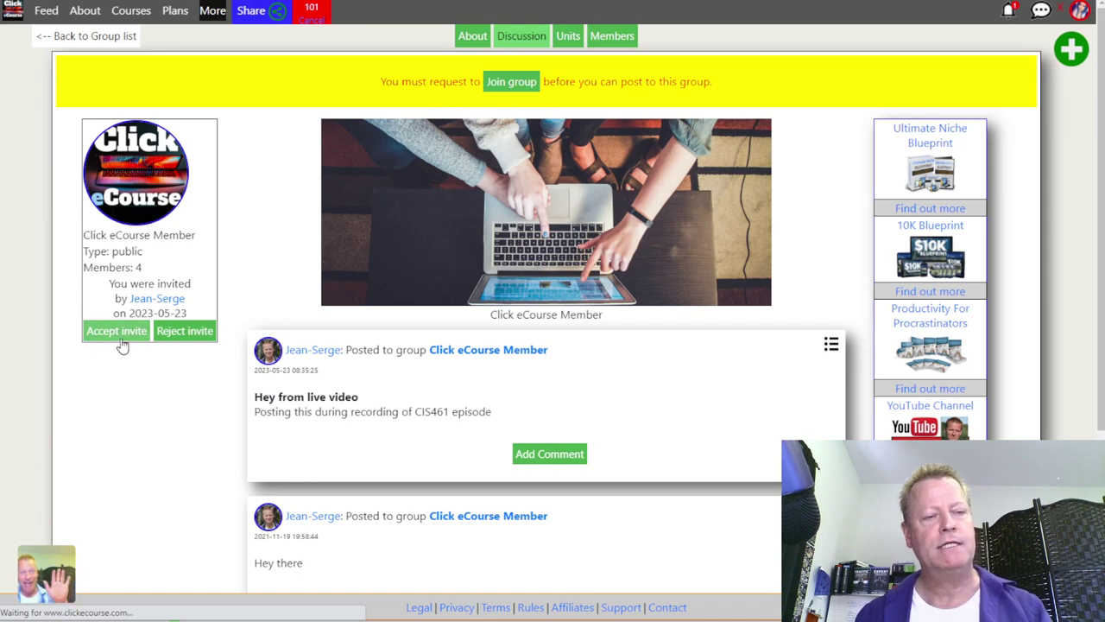
Step: Accept the invite, check the Members and About tabs, then start a Discussion post
left_click(121, 337)
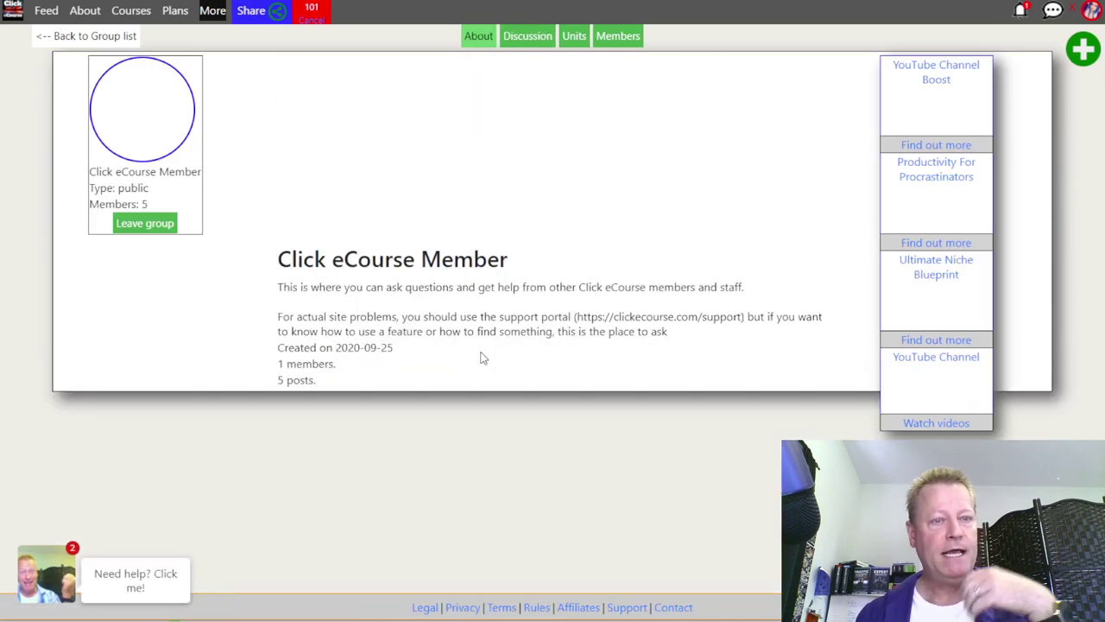
left_click(617, 36)
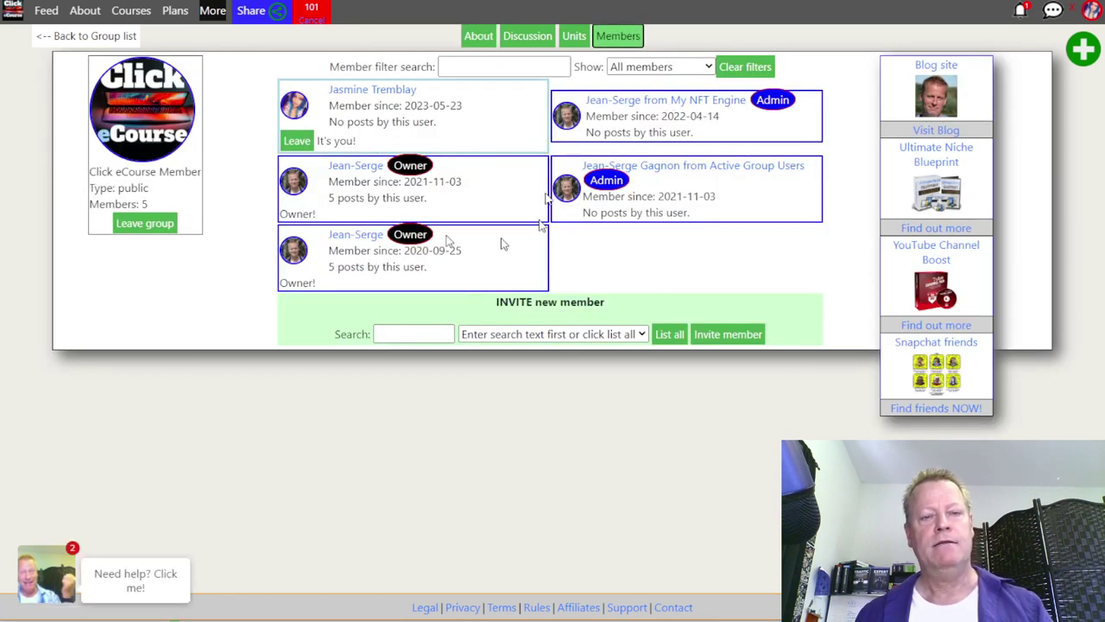
left_click(479, 38)
left_click(540, 36)
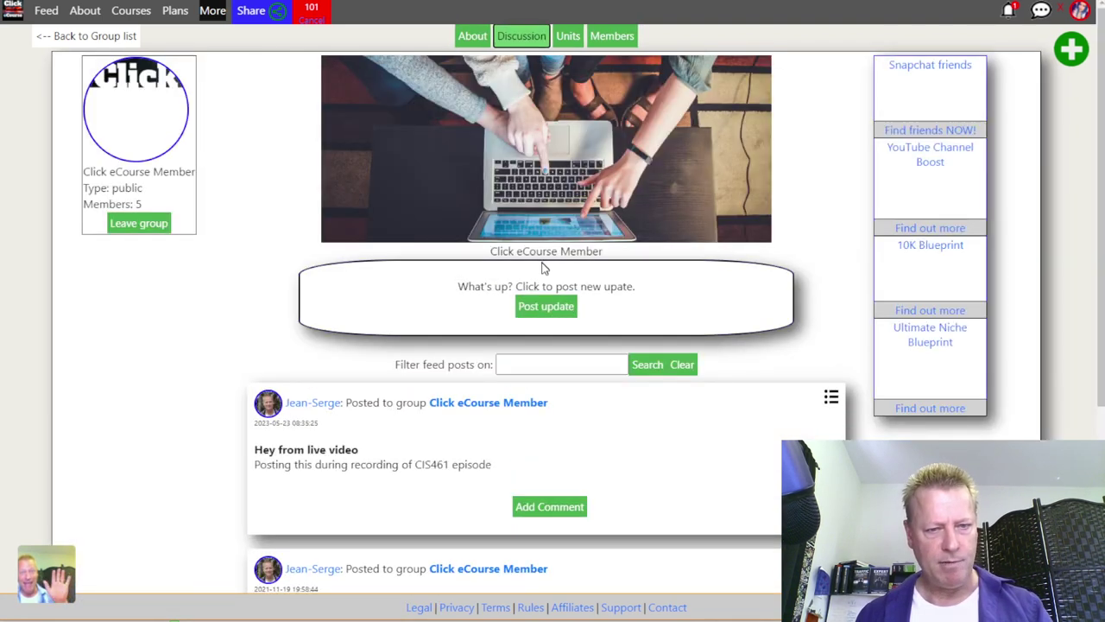
left_click(592, 271)
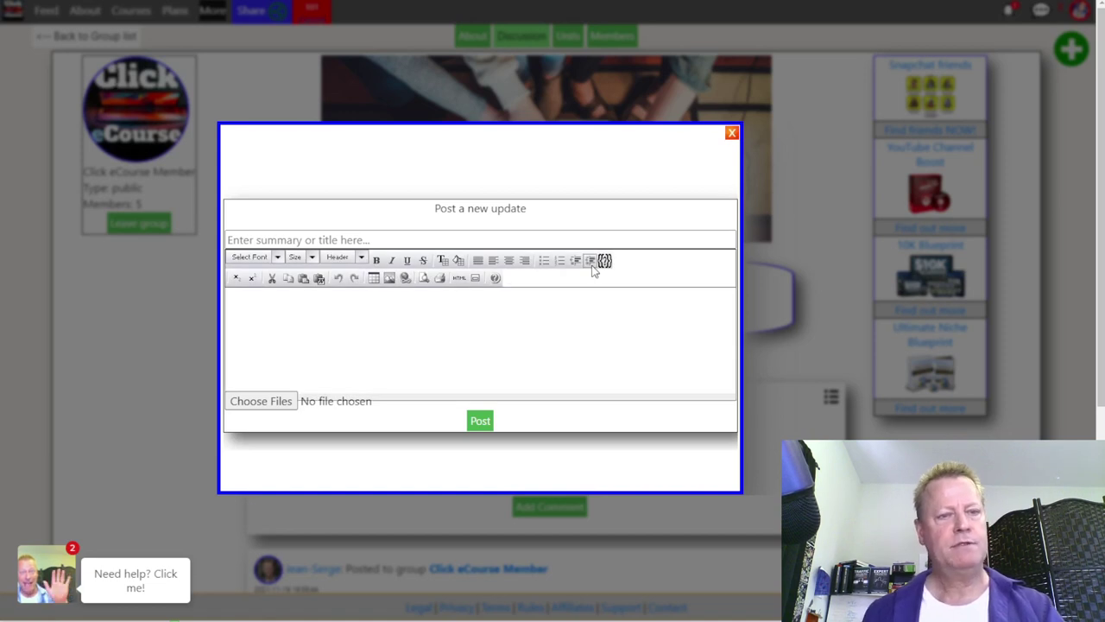
Step: Post 'test' with body 'another test from tes', then return to the owner's account
left_click(415, 235)
type("testing")
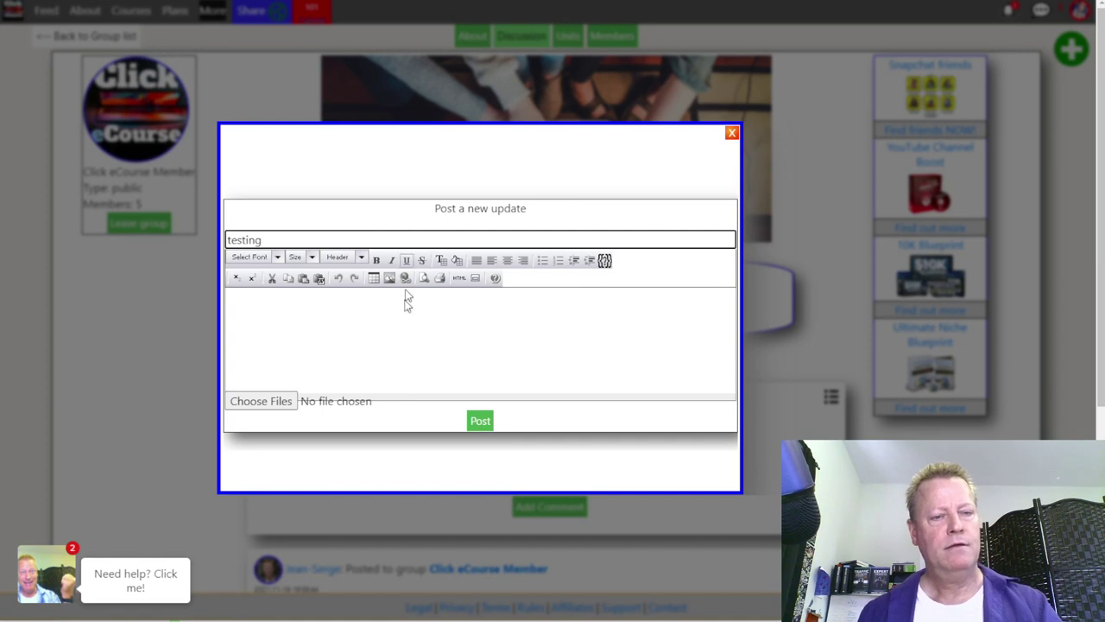
left_click(403, 307)
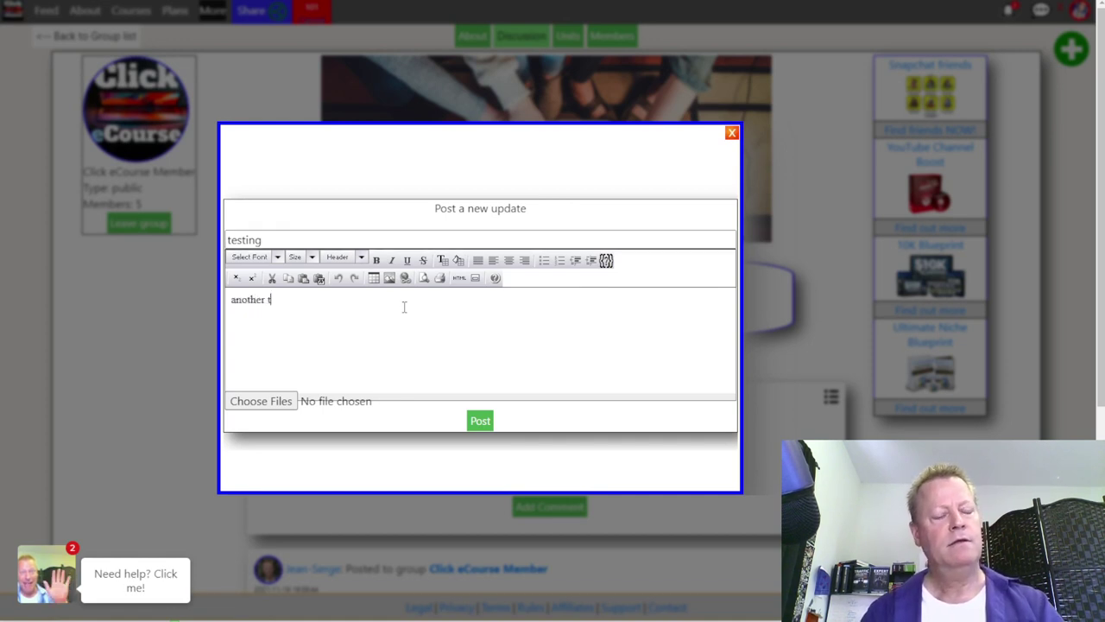
type("another test from test account")
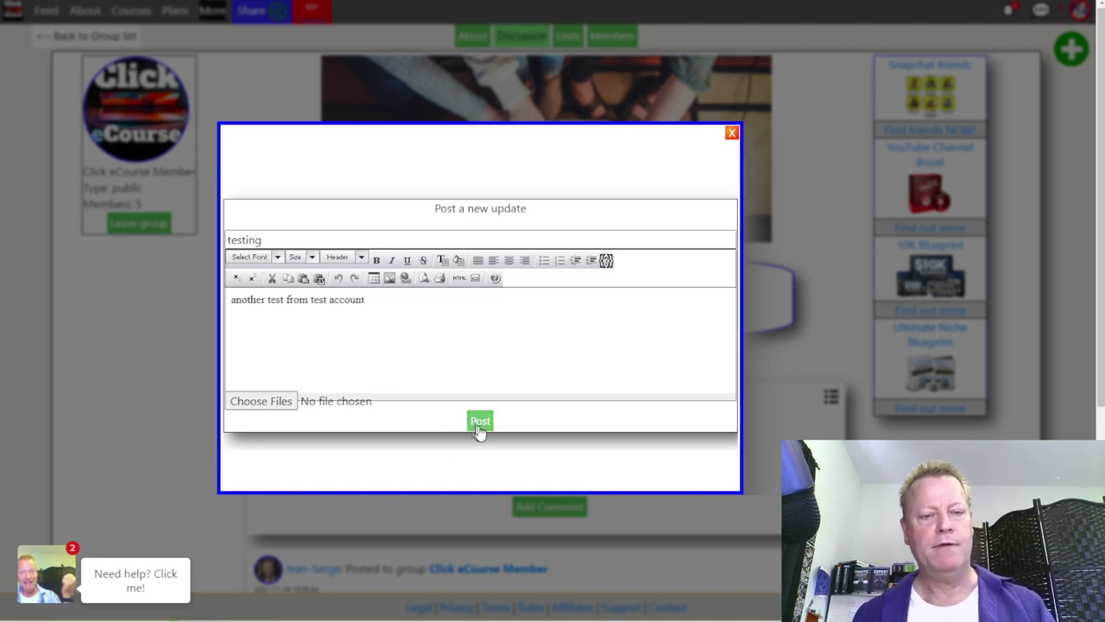
left_click(480, 423)
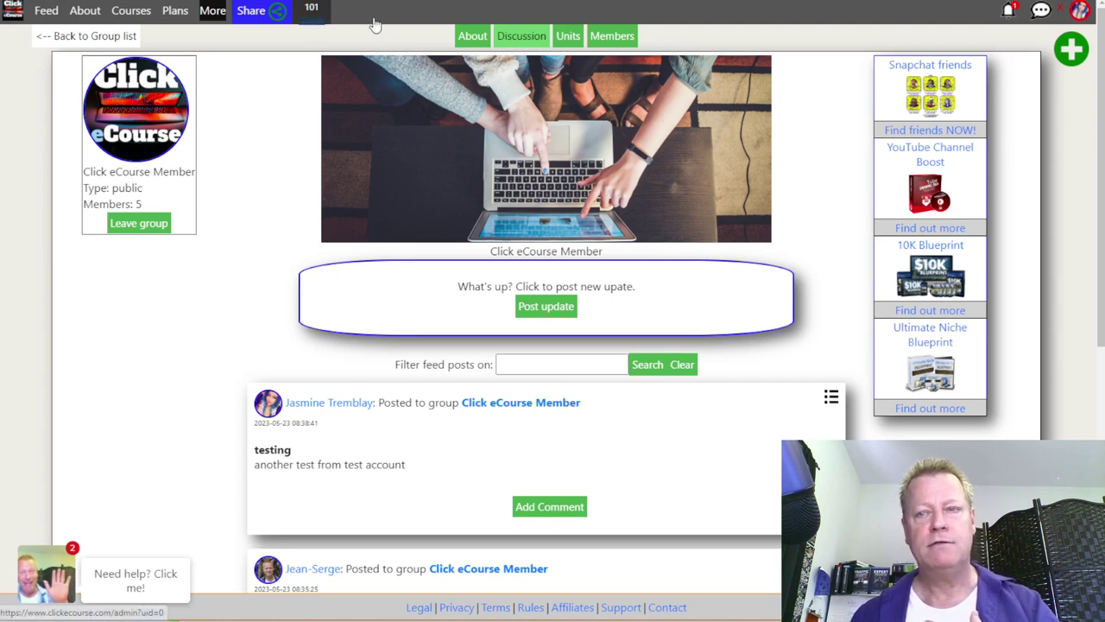
key("alt+Left")
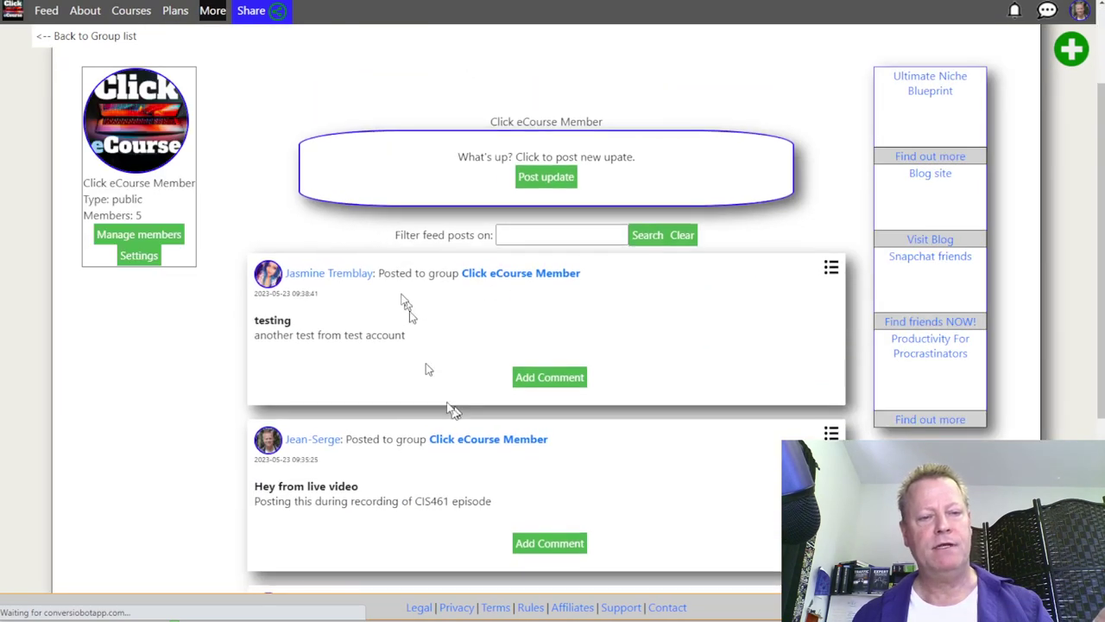
Step: Start another group update and begin entering its title 'test with image'
left_click_drag(278, 320, 395, 335)
left_click(431, 346)
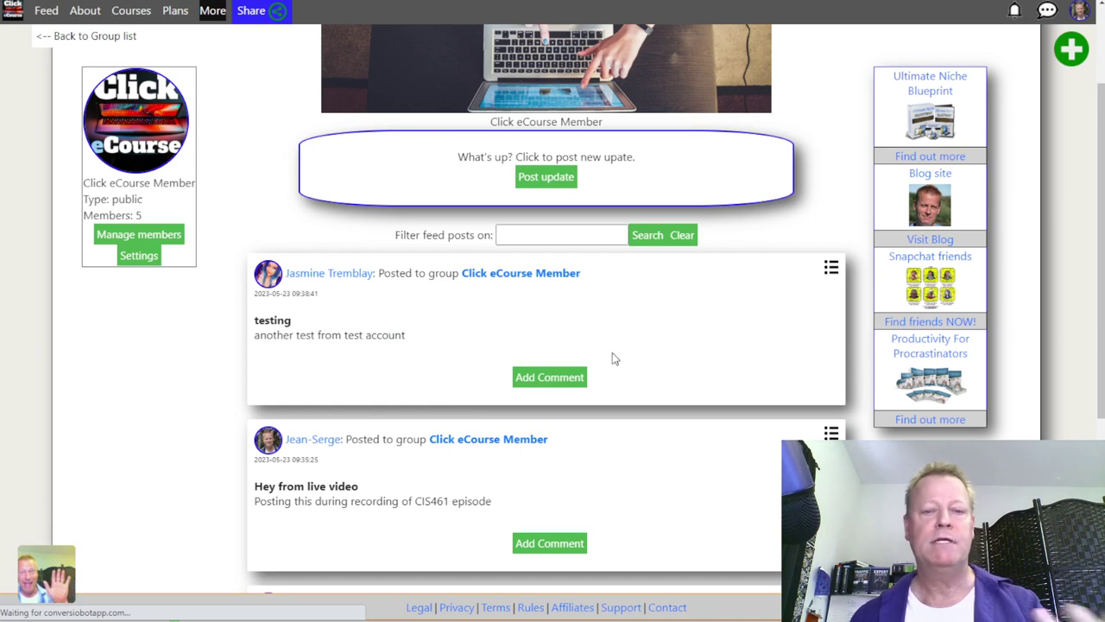
left_click(557, 187)
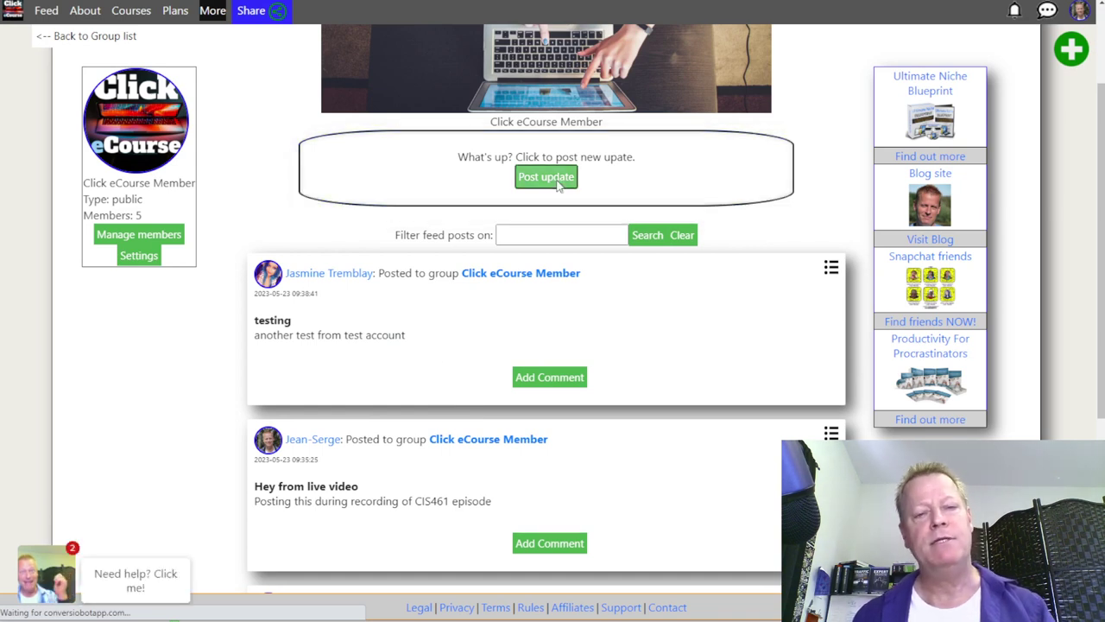
type("test with image")
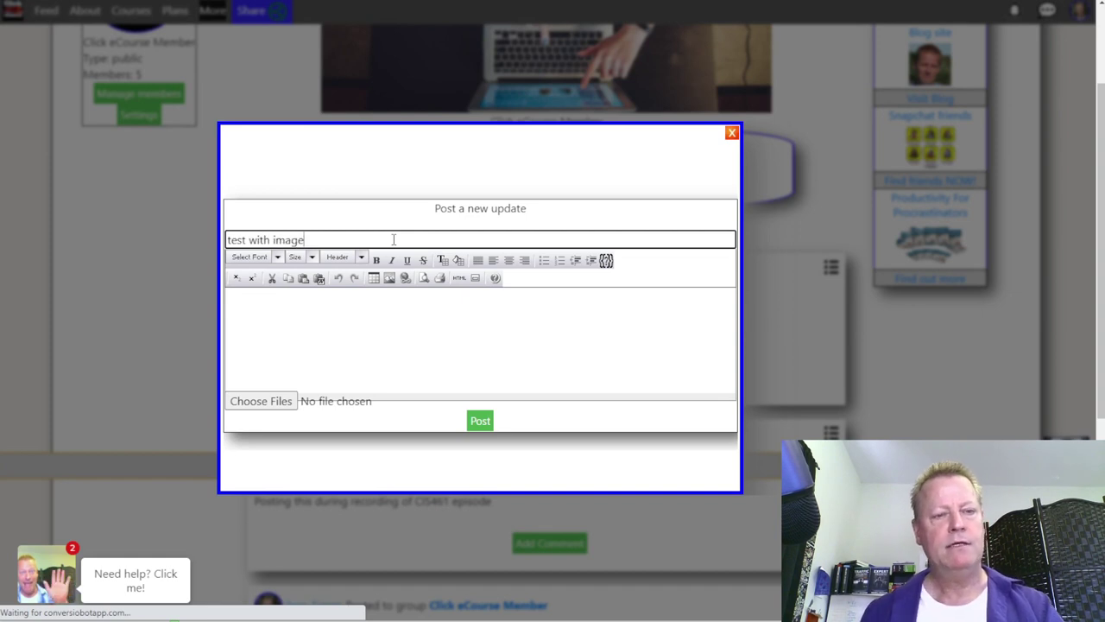
Step: Attach 'Active Group Users - bonus offer.png' from the Active Group Users Workshop folder
left_click(335, 314)
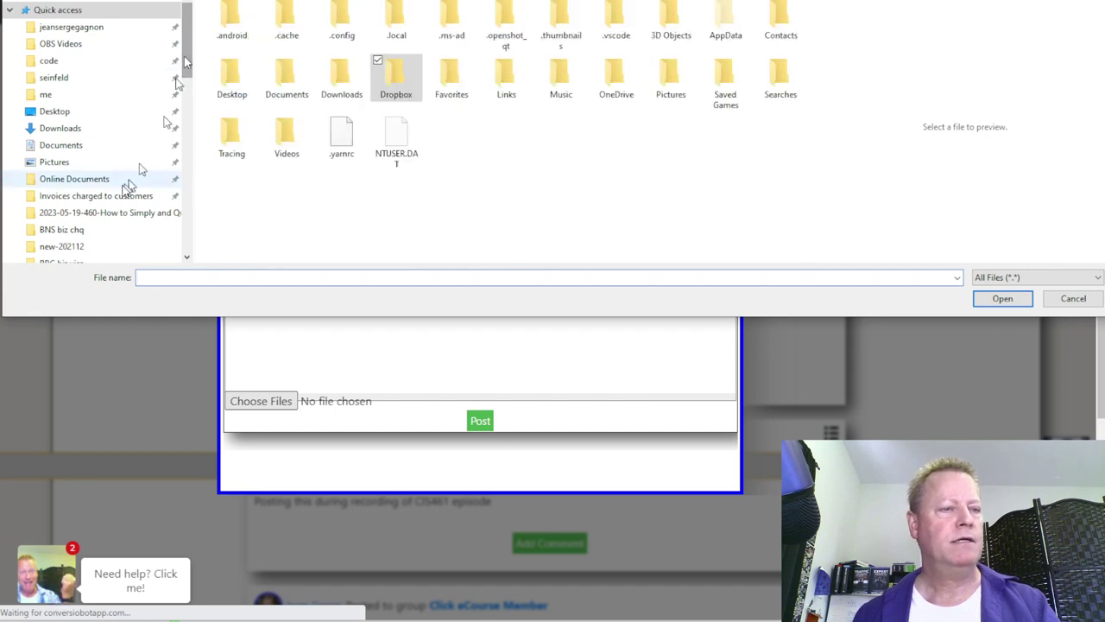
left_click(97, 178)
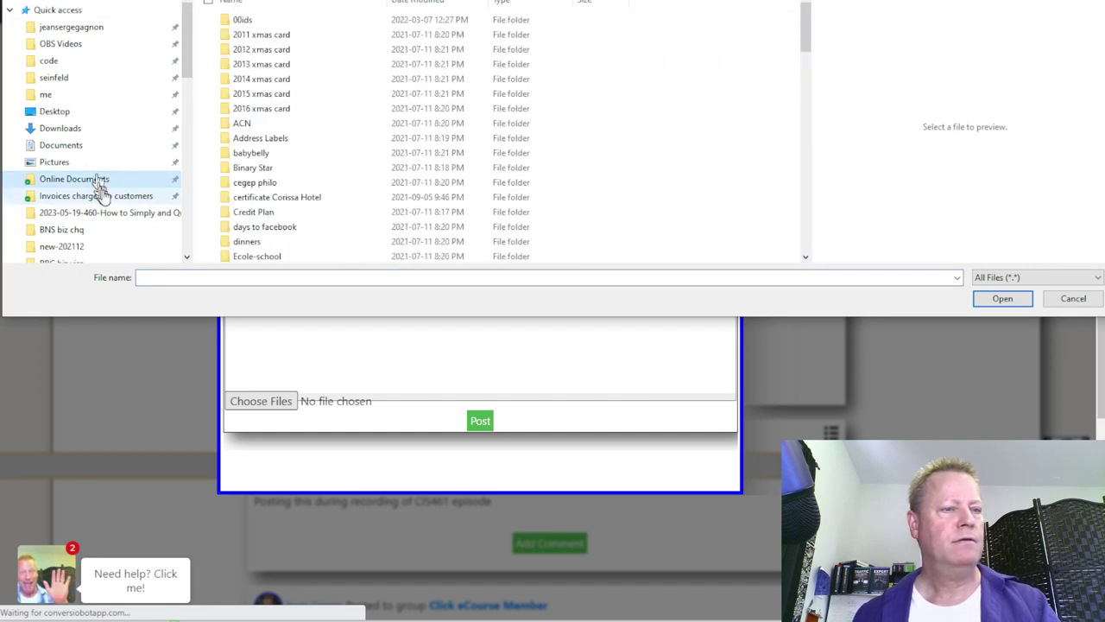
left_click(84, 27)
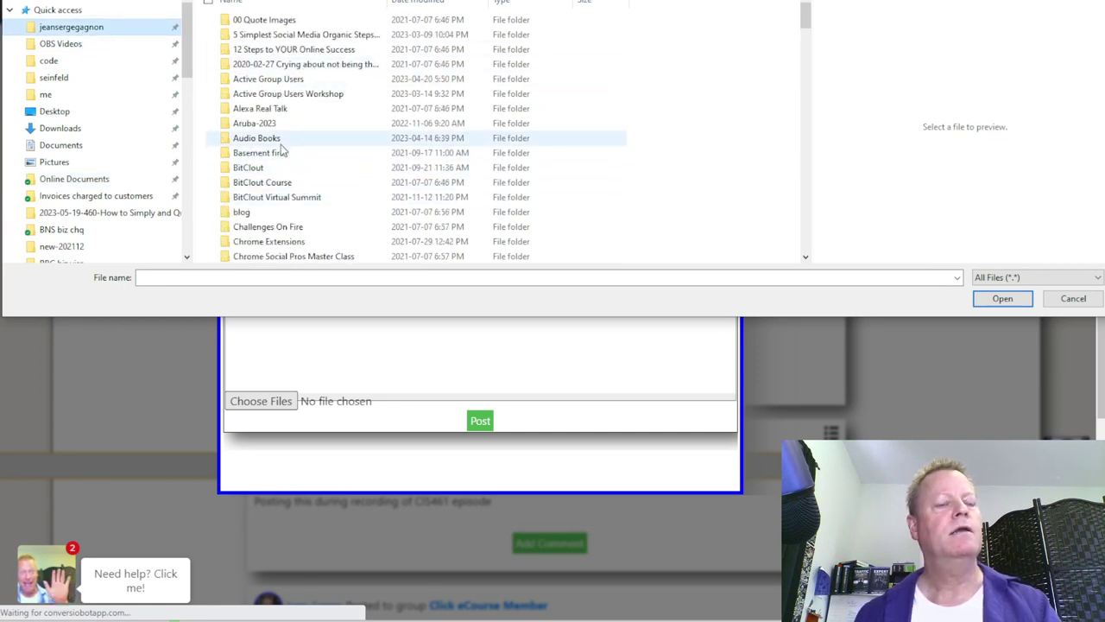
left_click(296, 96)
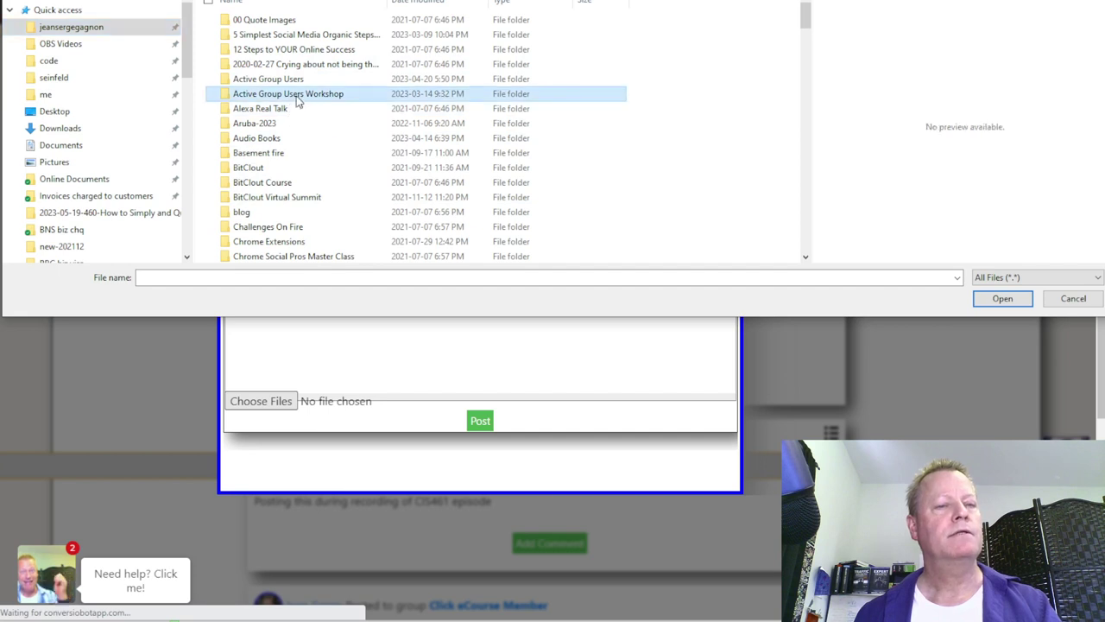
key("Return")
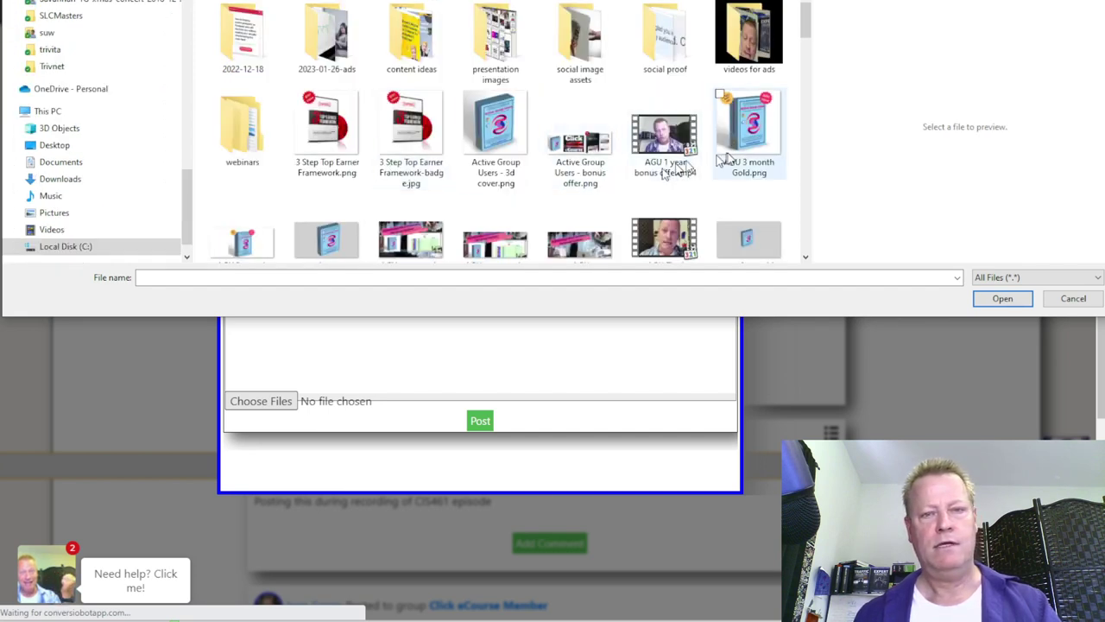
left_click(584, 149)
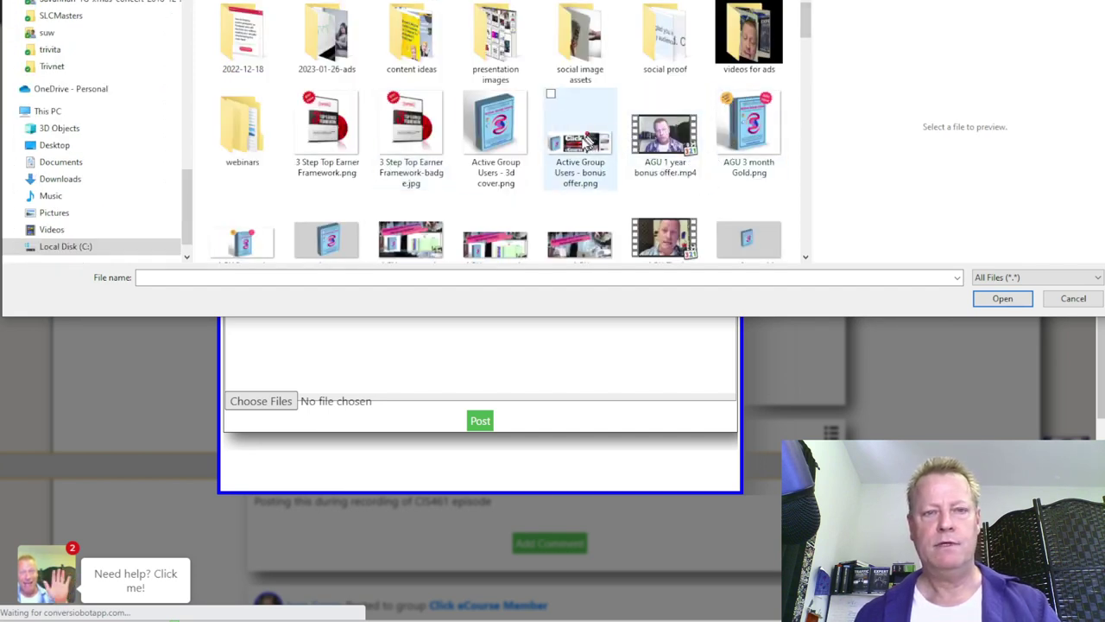
double_click(580, 148)
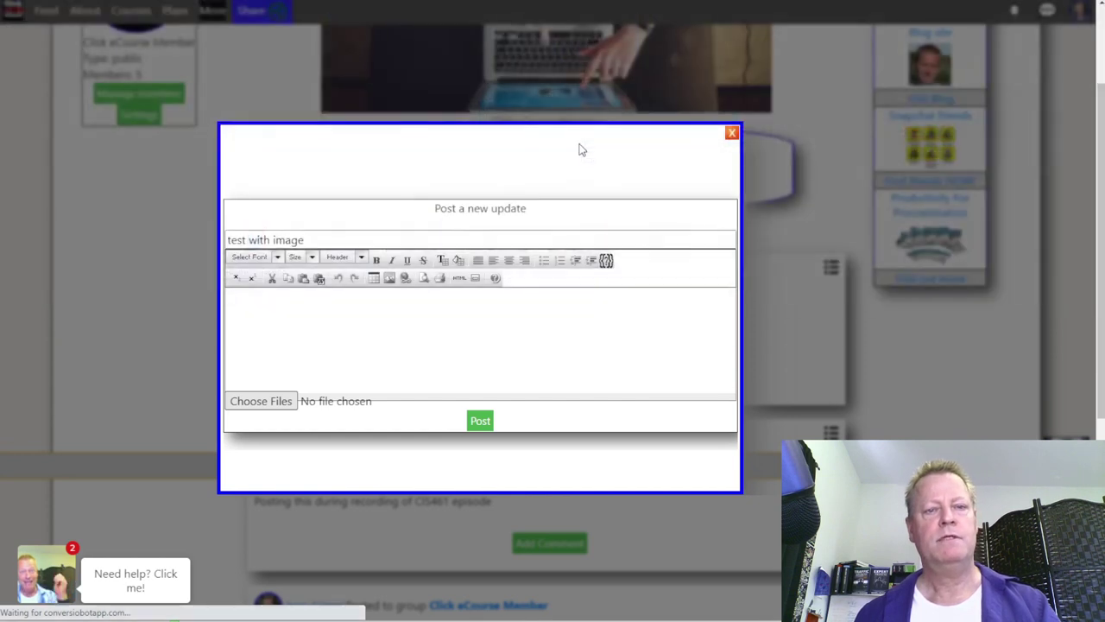
Step: Post the update 'Did you know you can get 1 year free?' about the $1800 12-month workshop offer
left_click_drag(327, 239, 222, 242)
type("Did you know you can get 1")
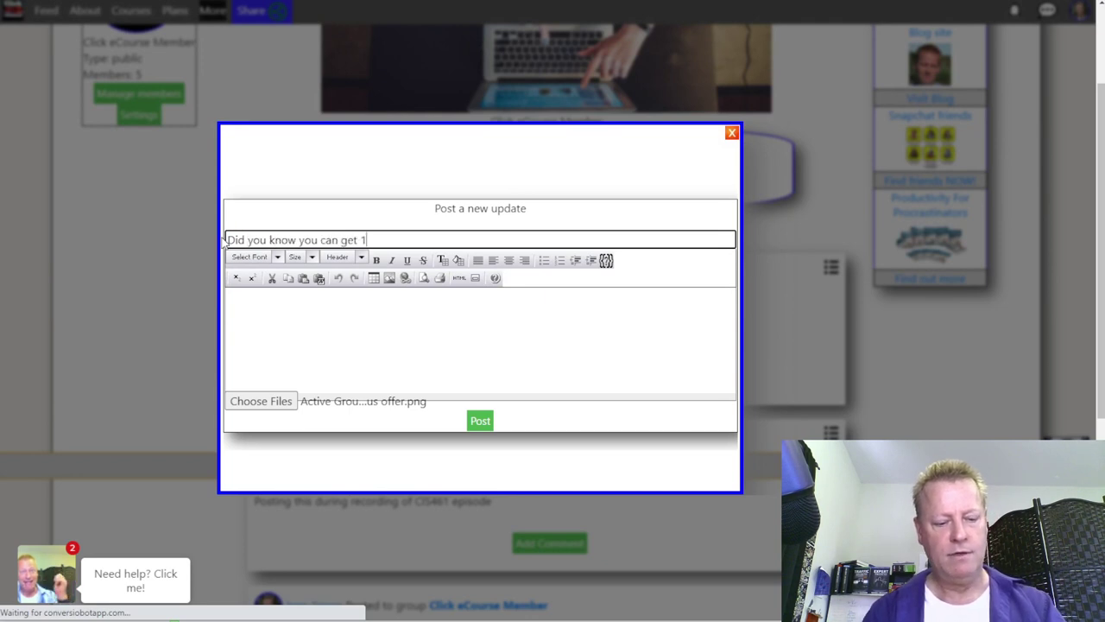
type(" year free?")
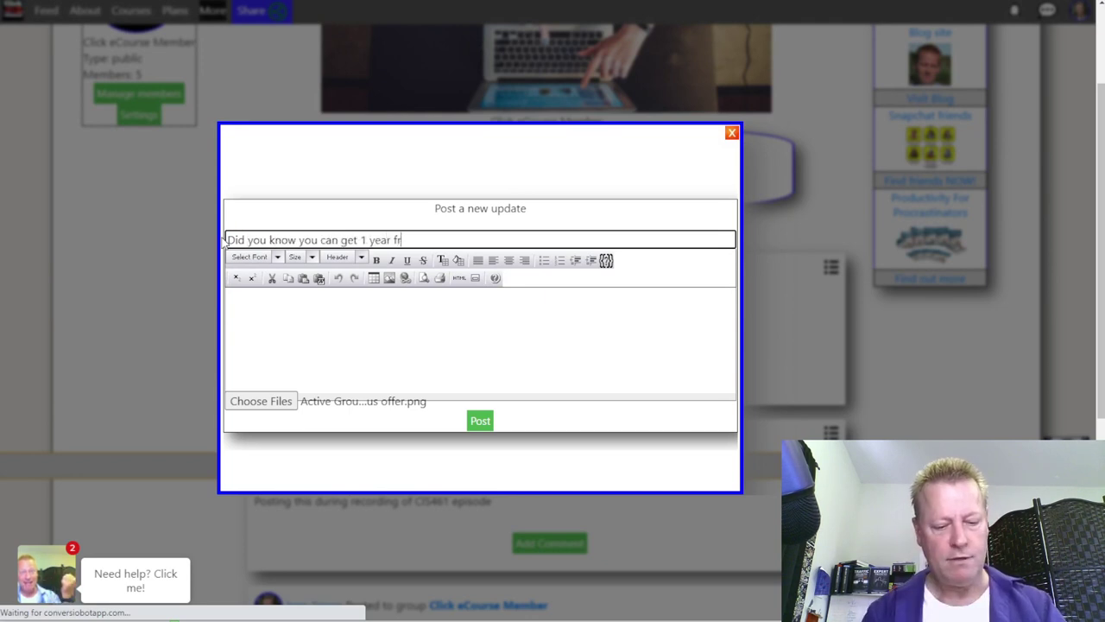
left_click(285, 321)
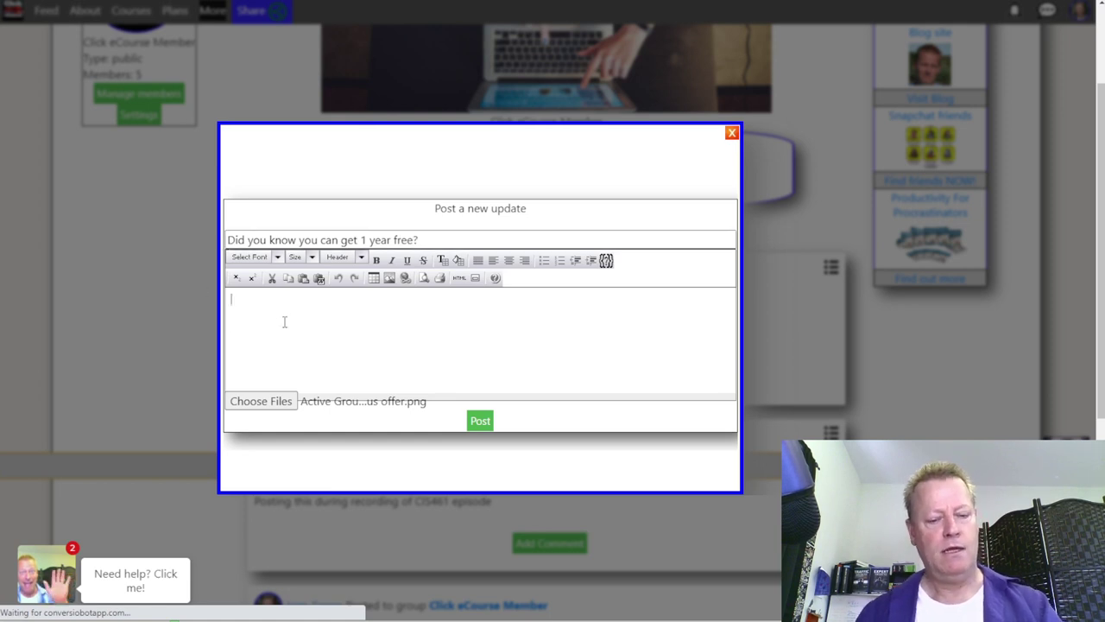
type("By attending the")
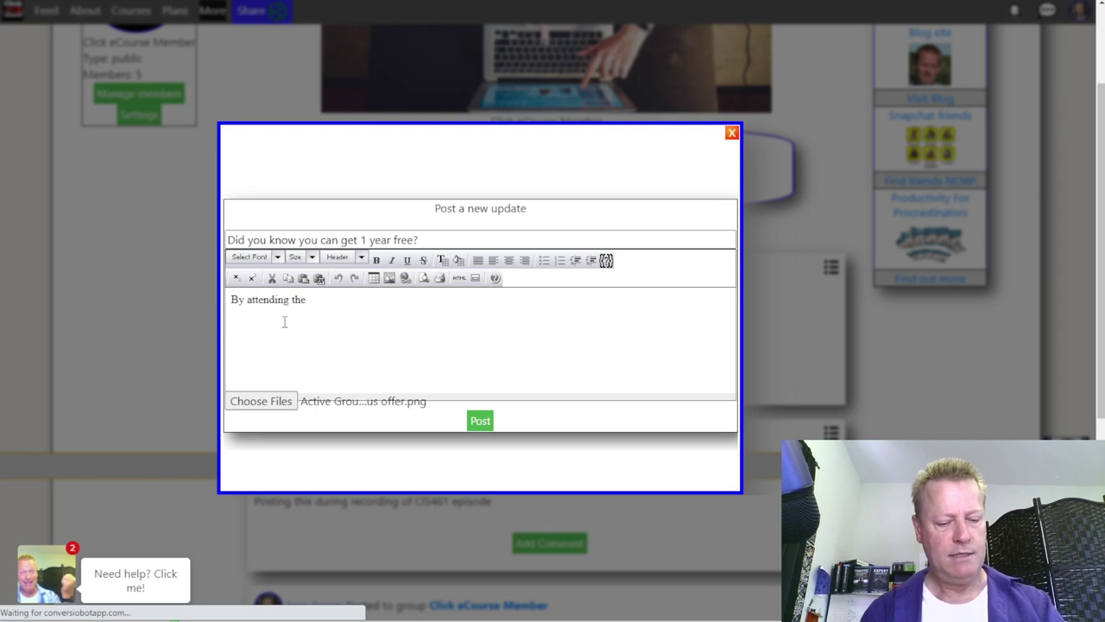
type("Active Group Users workshope")
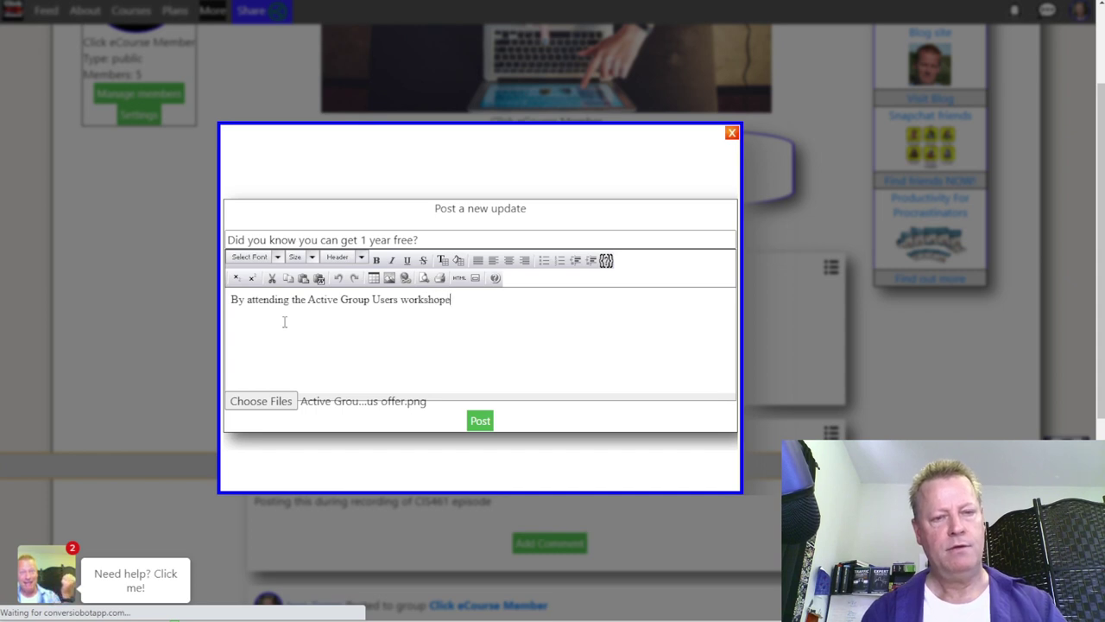
type(" get a")
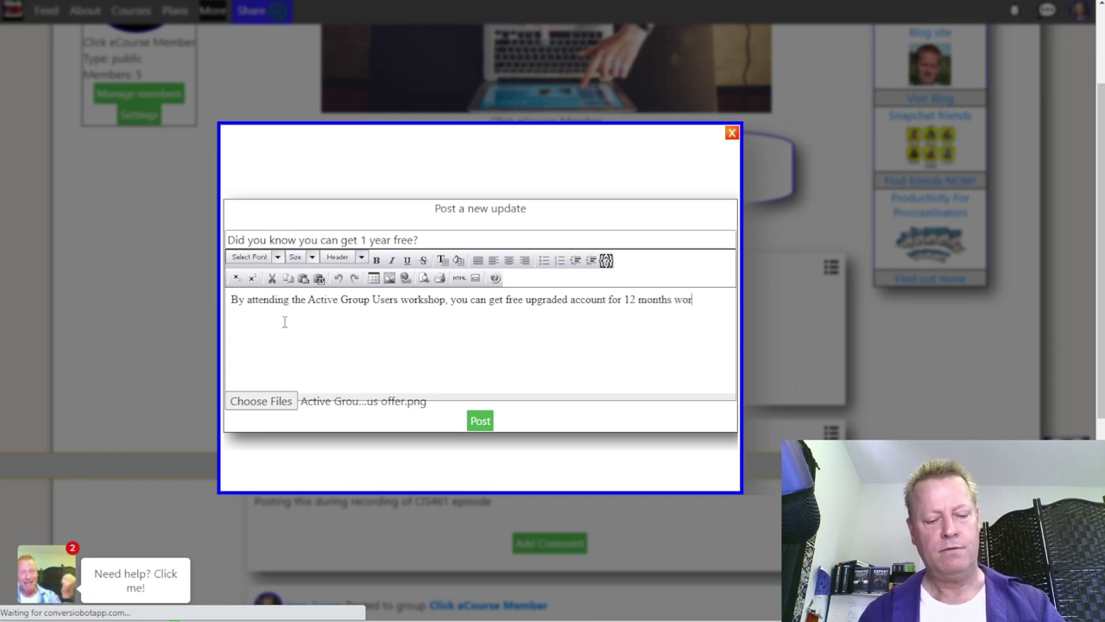
type("$1800!")
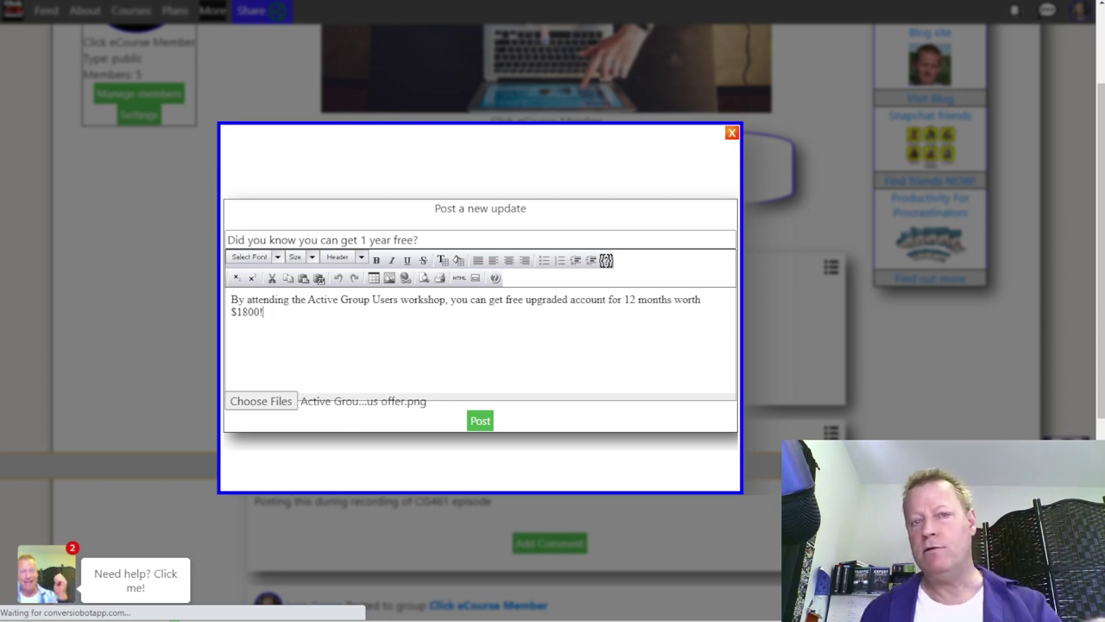
left_click(480, 421)
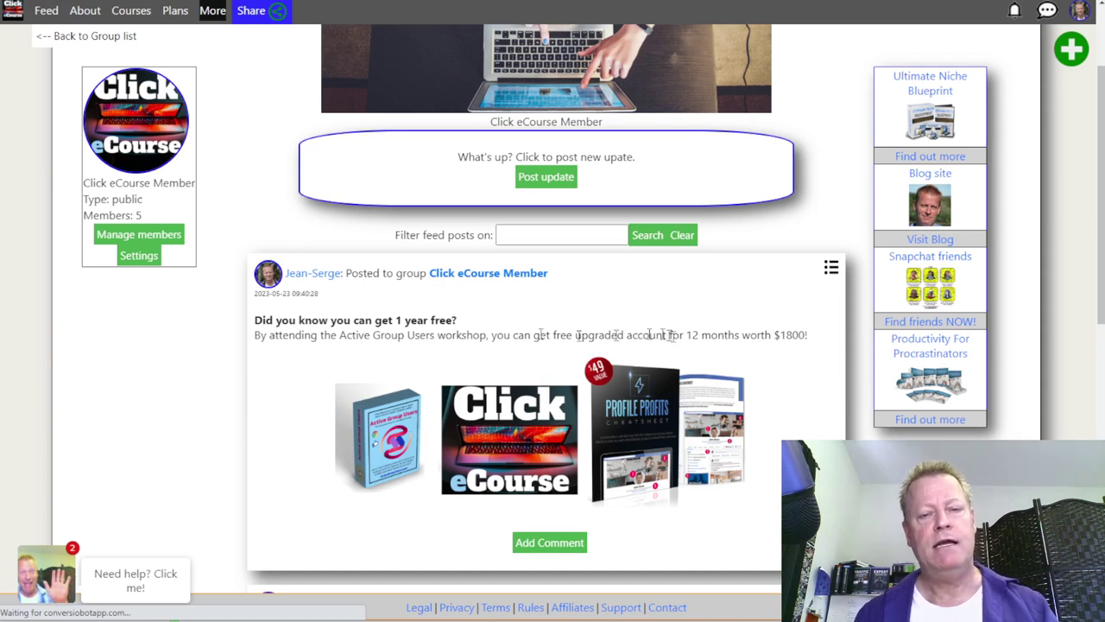
Step: Try Edit from the new post's menu, then scroll the group feed down and back to the top
left_click(830, 269)
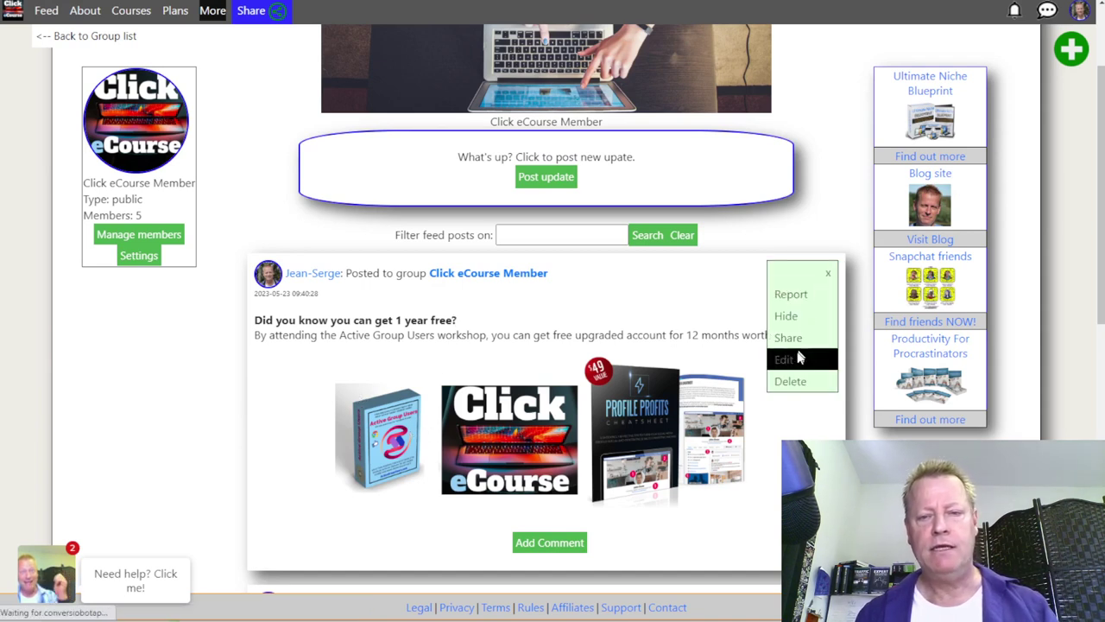
left_click(797, 359)
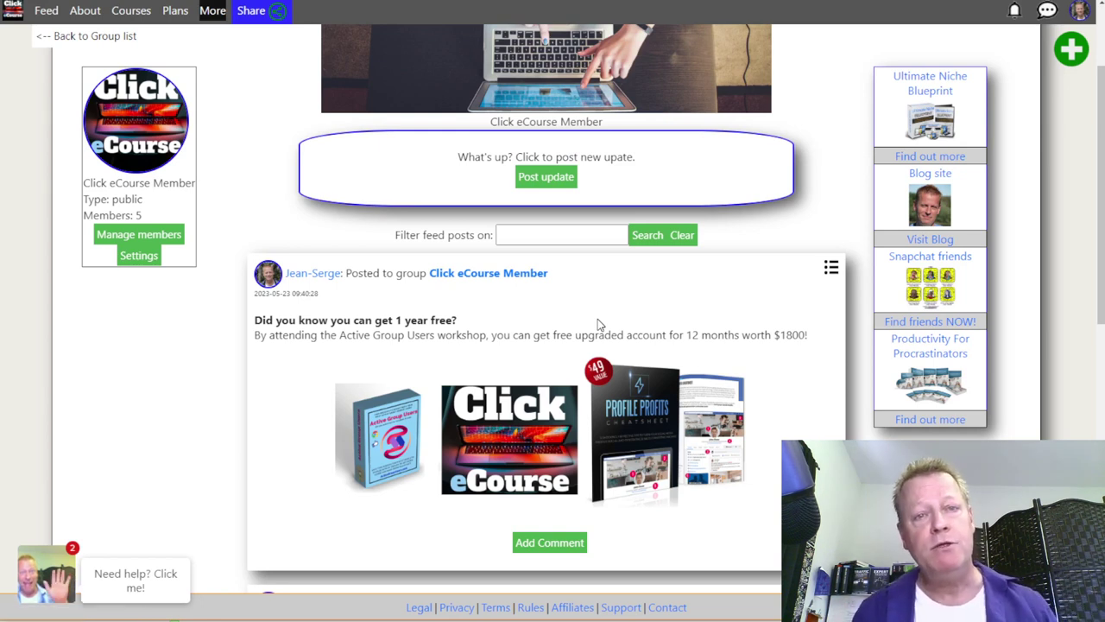
scroll(604, 315, "down", 6)
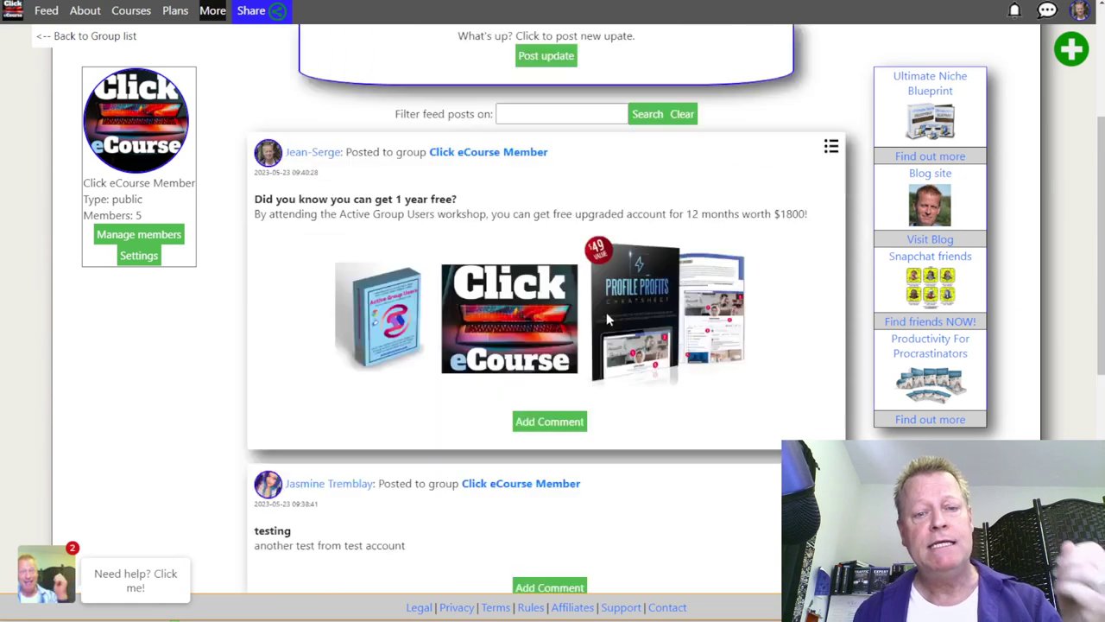
scroll(607, 319, "up", 7)
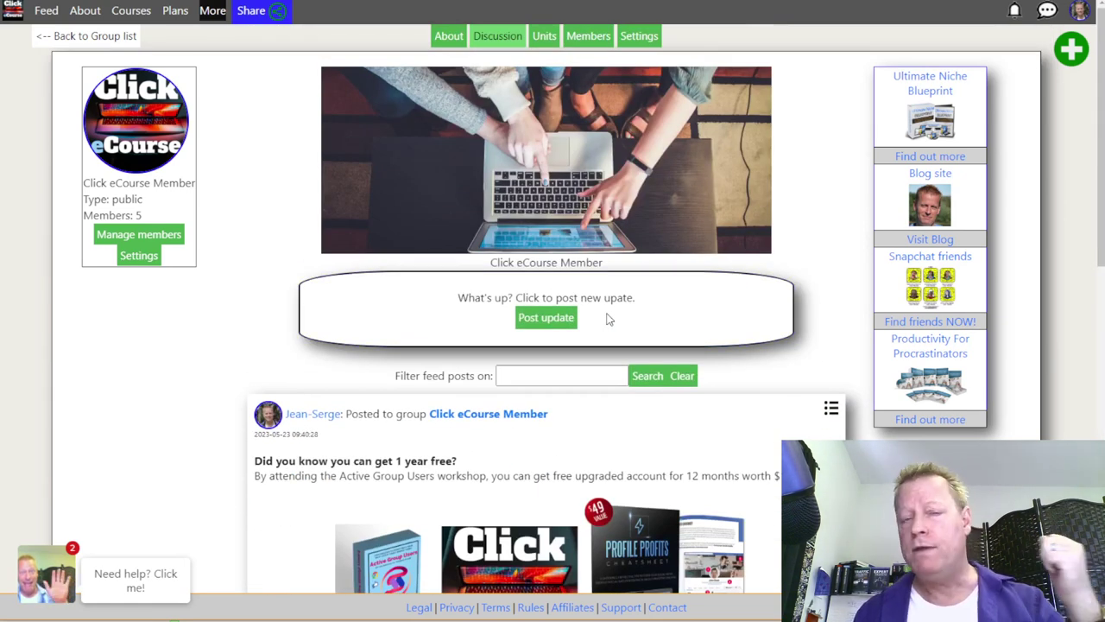
scroll(607, 318, "down", 3)
scroll(606, 318, "up", 4)
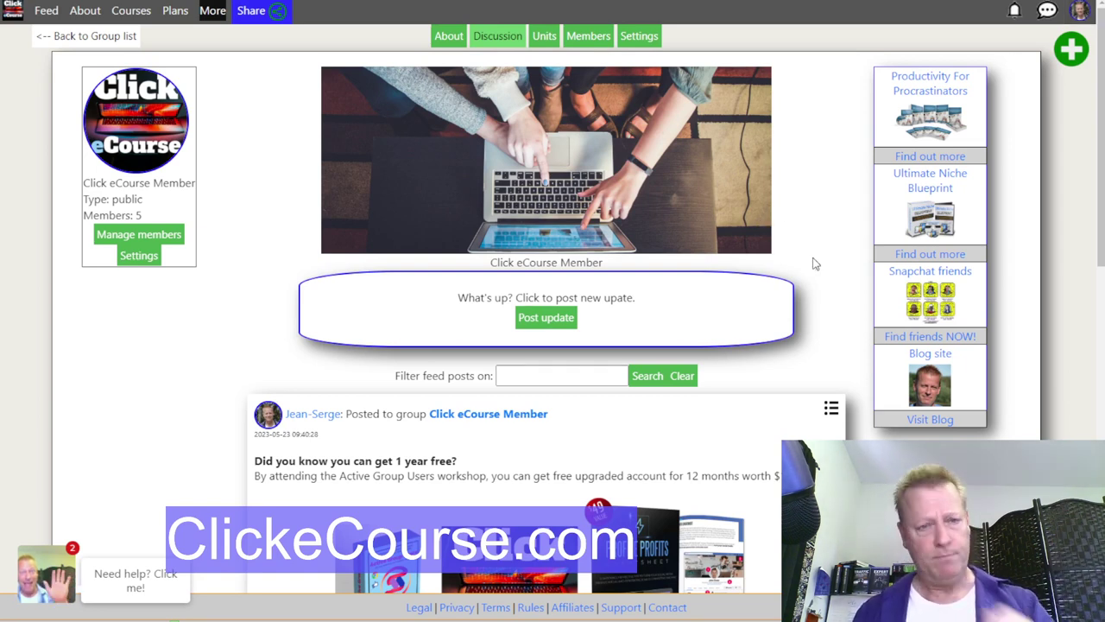
Step: Open the other group member's profile link in a new browser window
left_click(211, 13)
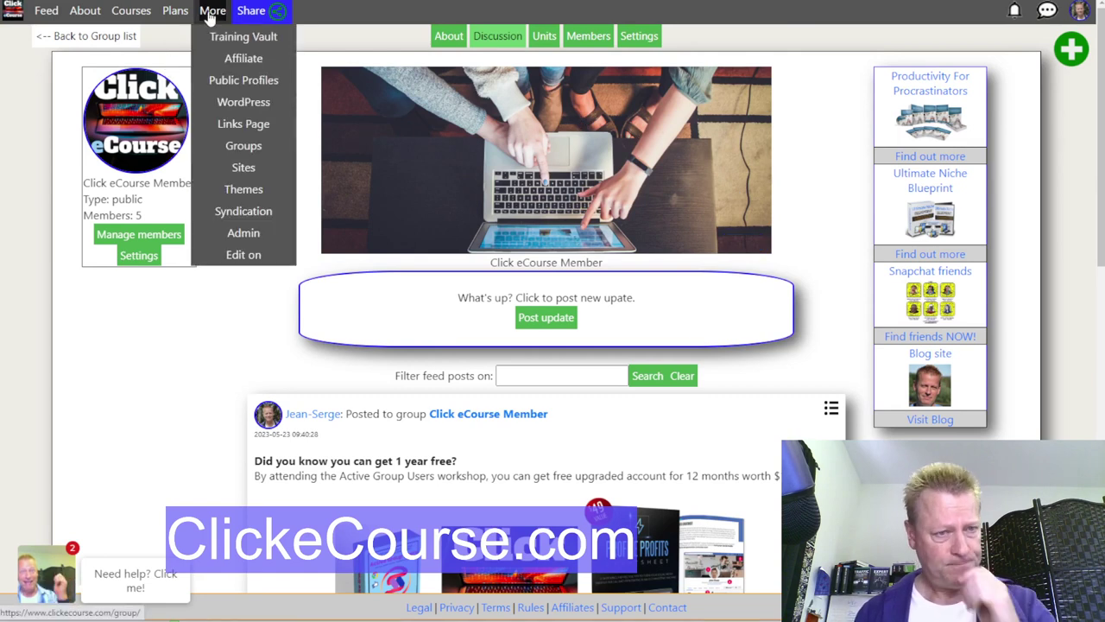
left_click(172, 375)
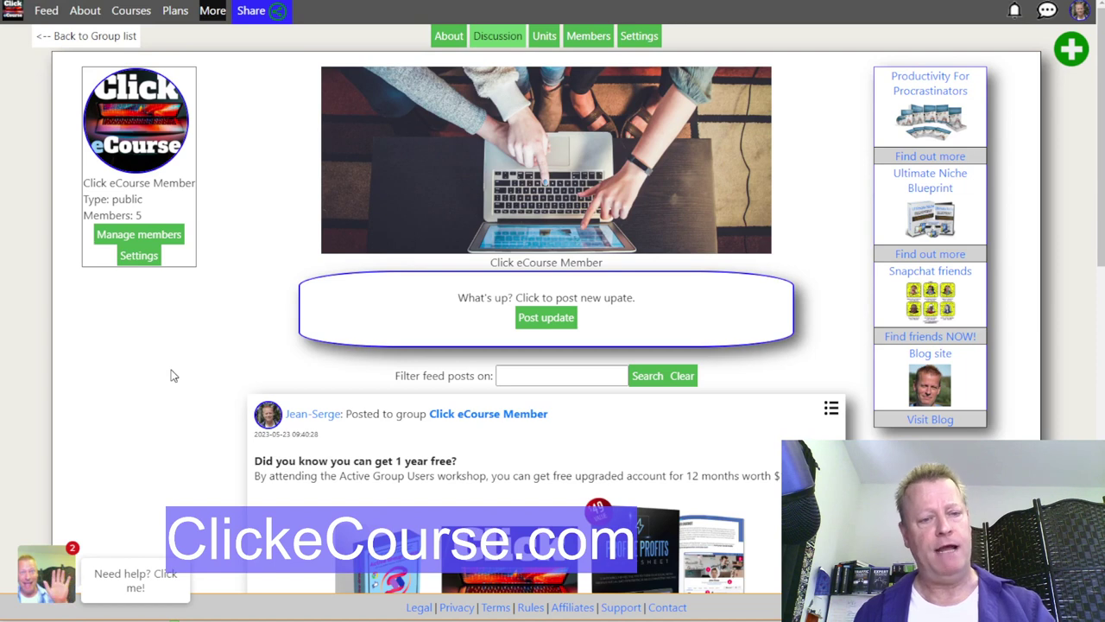
scroll(171, 376, "down", 3)
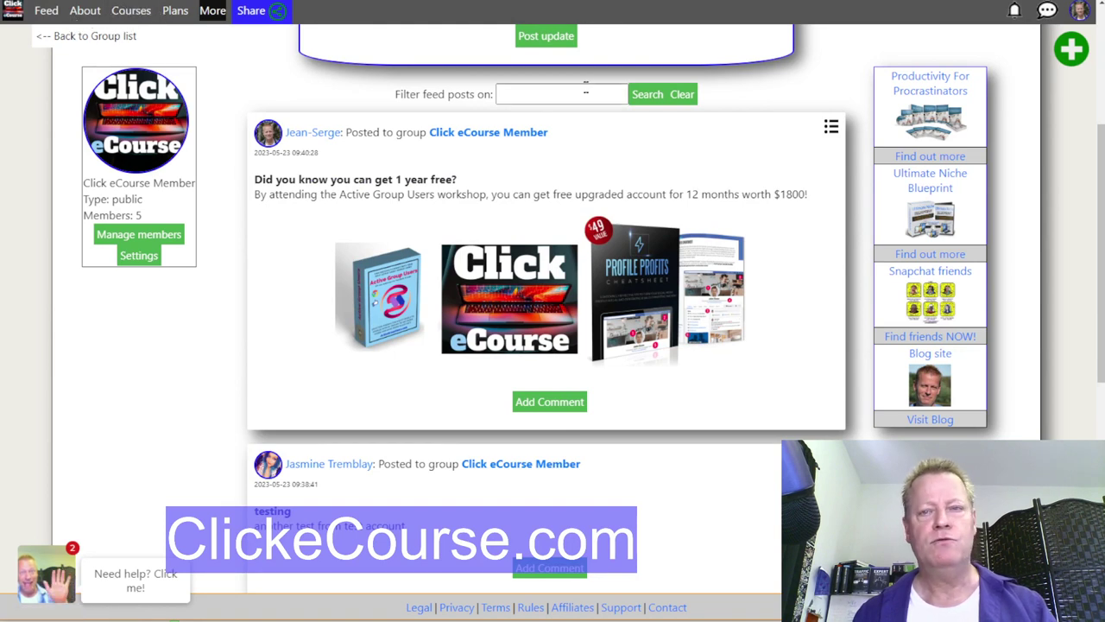
scroll(401, 365, "down", 2)
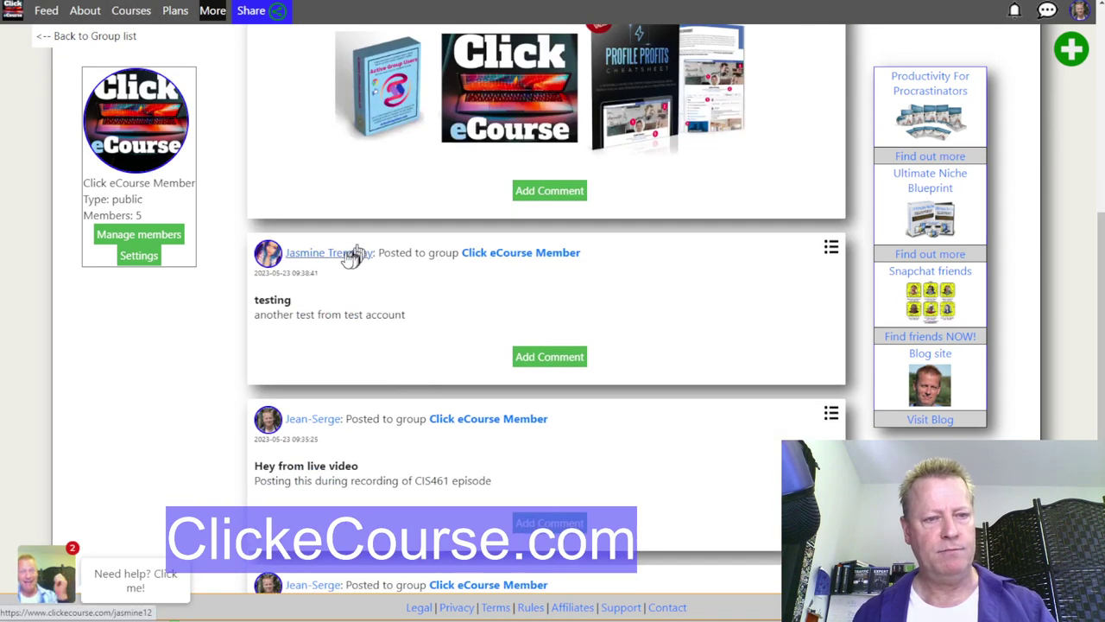
mouse_move(349, 253)
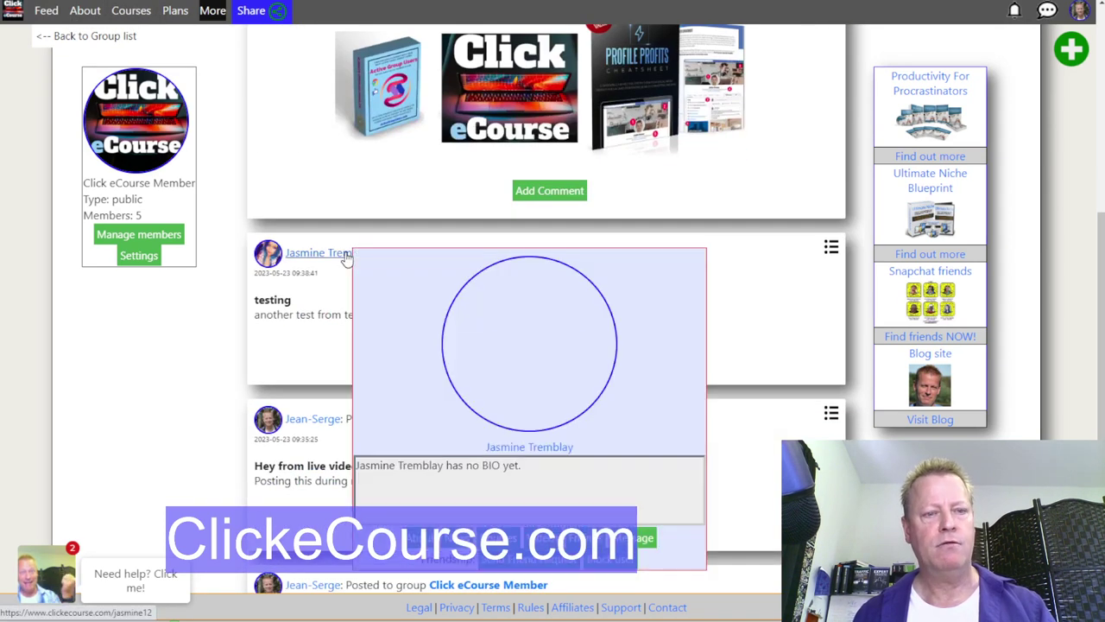
right_click(537, 447)
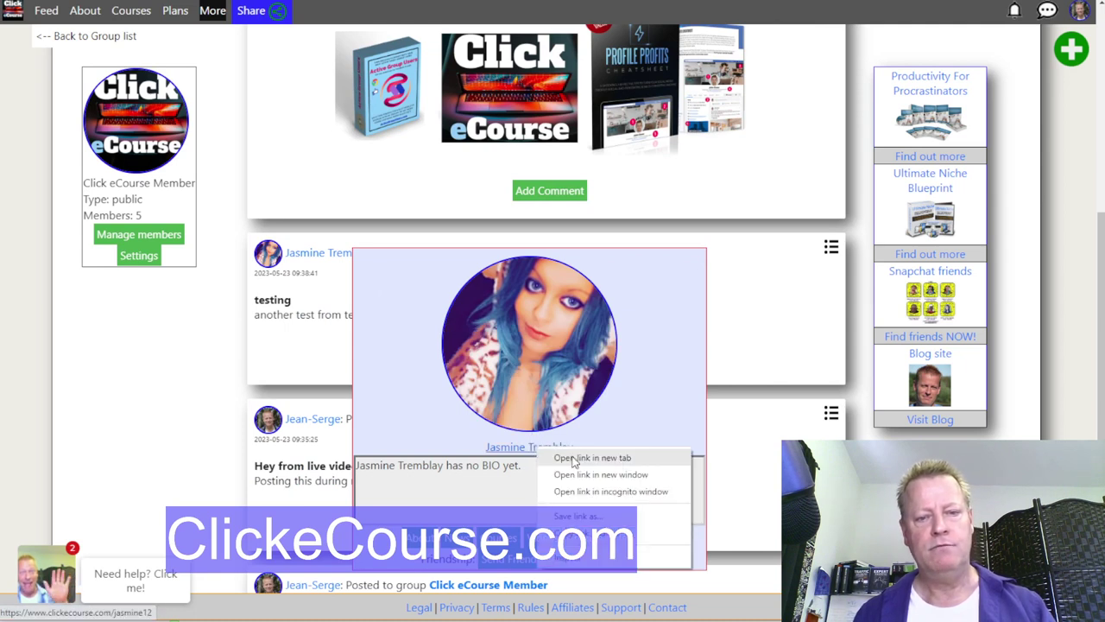
left_click(580, 480)
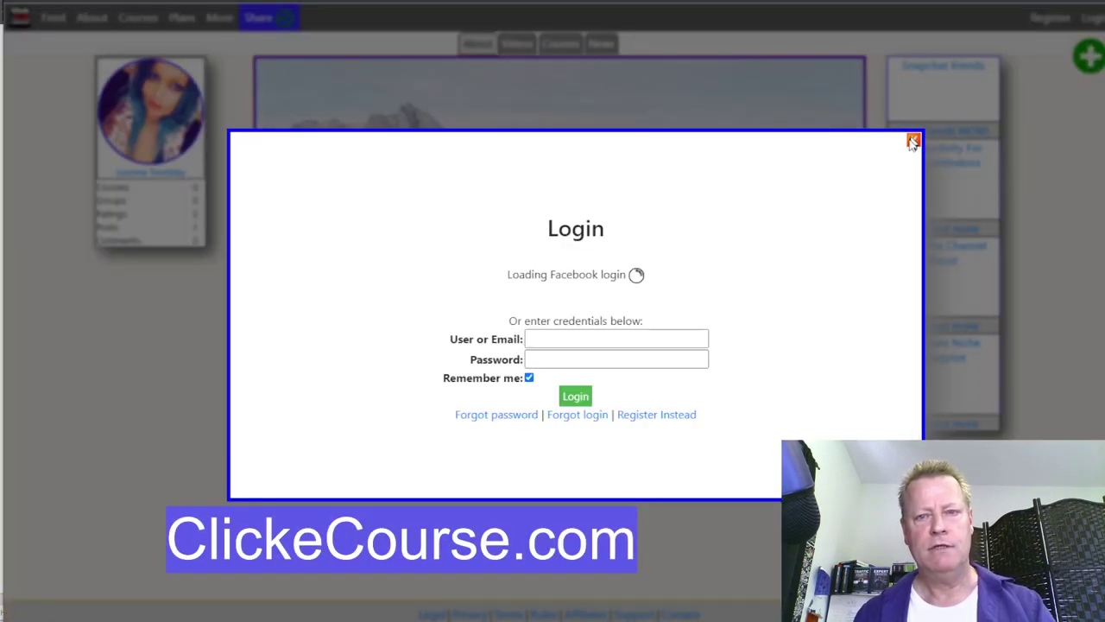
Step: Submit the test member's user name and password, then dismiss the invalid login notice
left_click(557, 338)
type("jasmin")
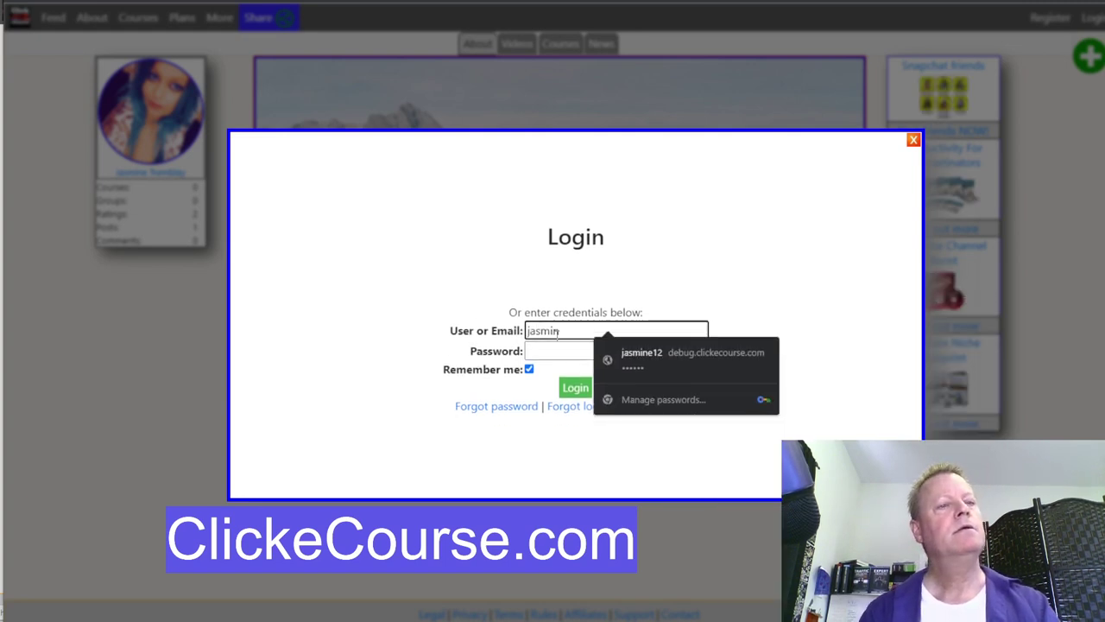
type("12")
left_click(599, 352)
type("••••••")
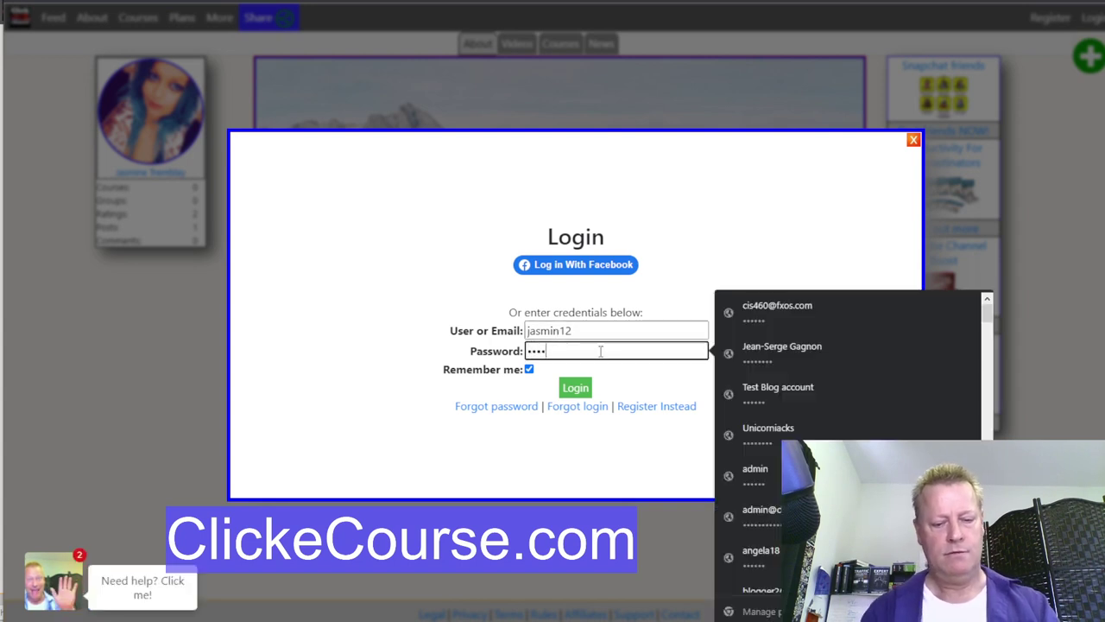
left_click(562, 390)
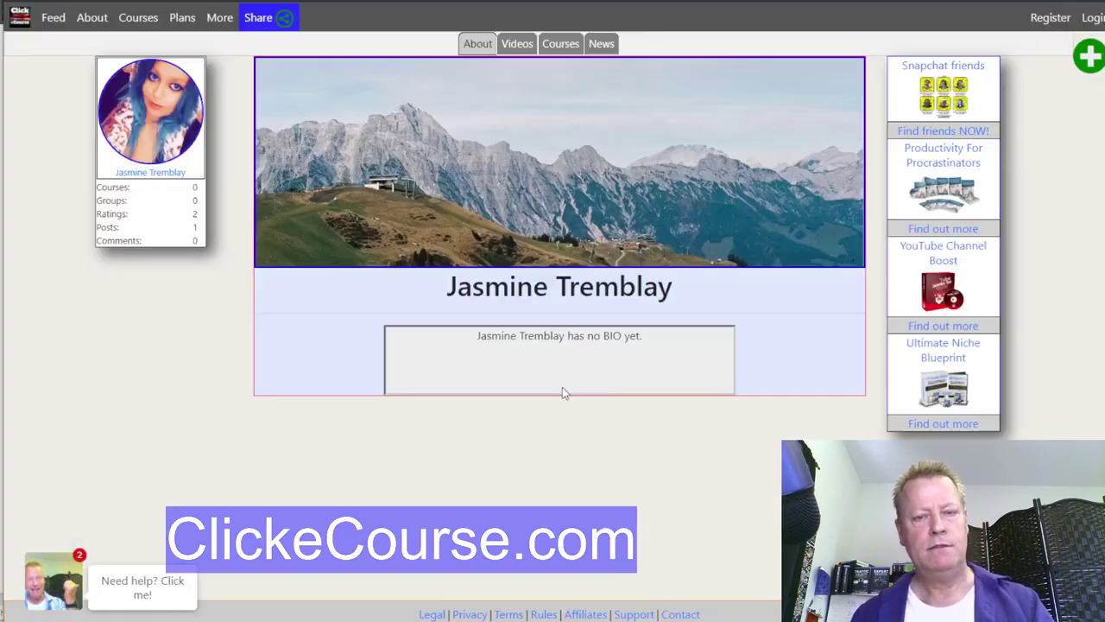
left_click(502, 382)
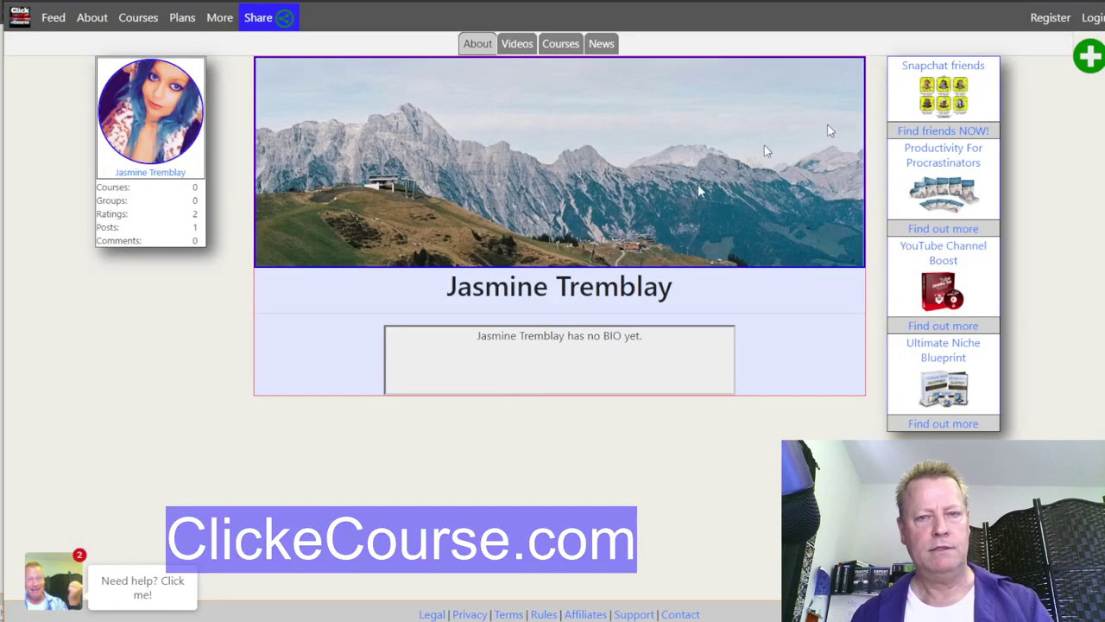
Step: Reopen the login form and sign in with the member's user name and corrected password
left_click(1089, 18)
left_click(531, 332)
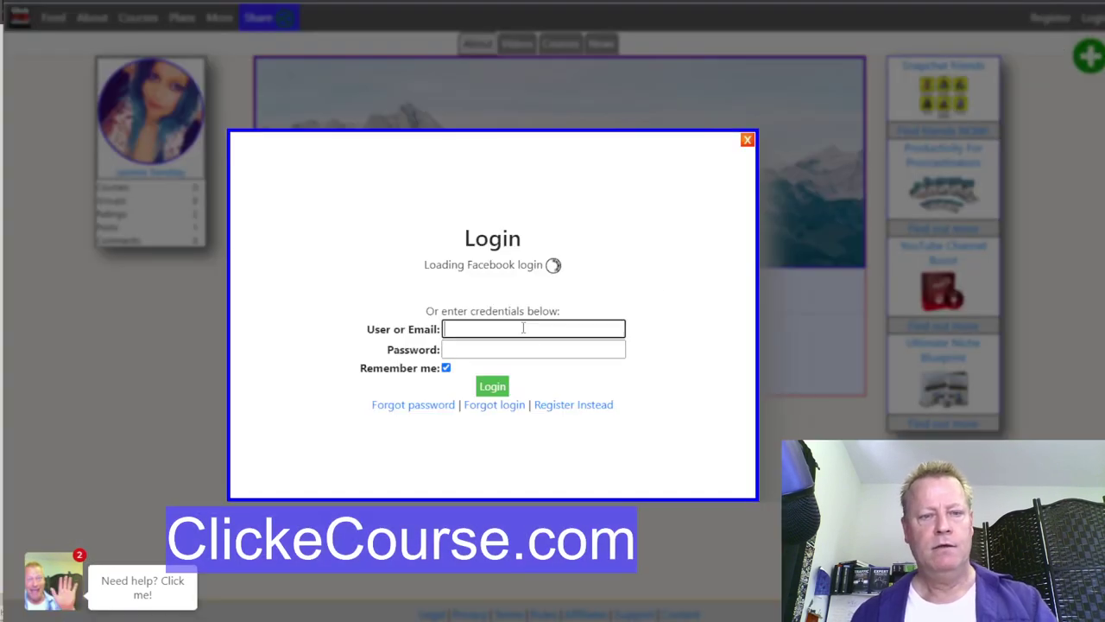
type("jasmin1")
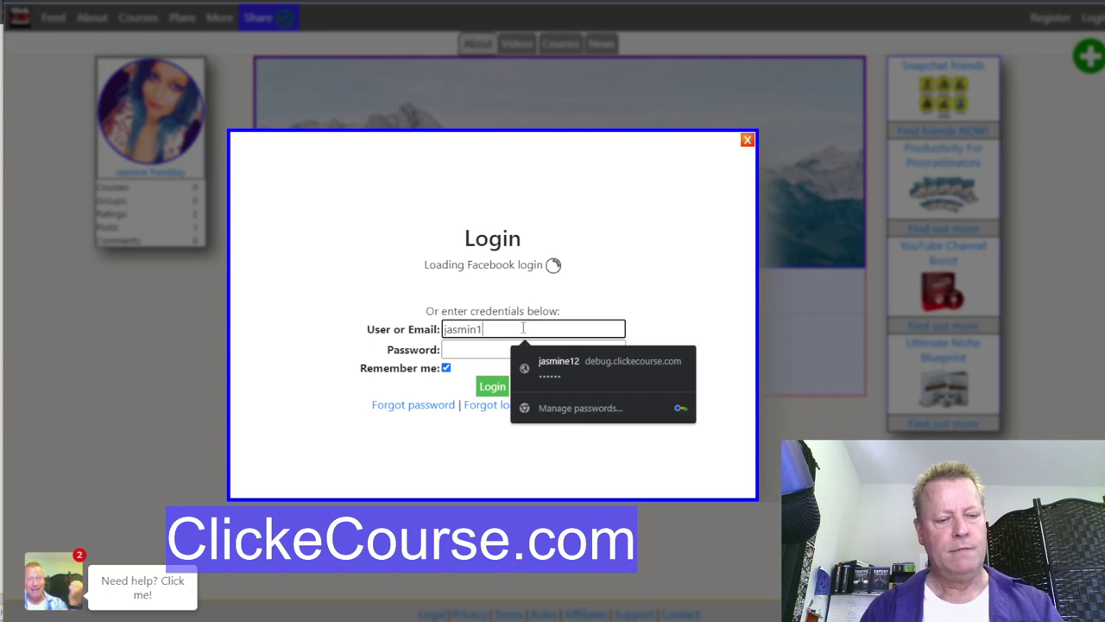
type("2")
left_click(533, 348)
type("•••••")
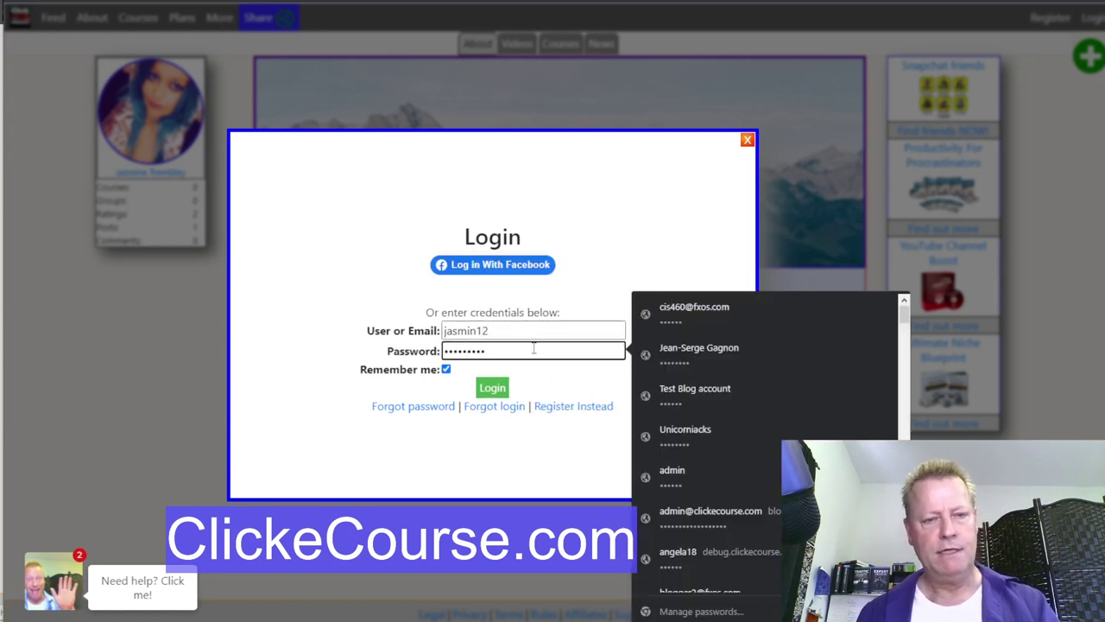
left_click(499, 388)
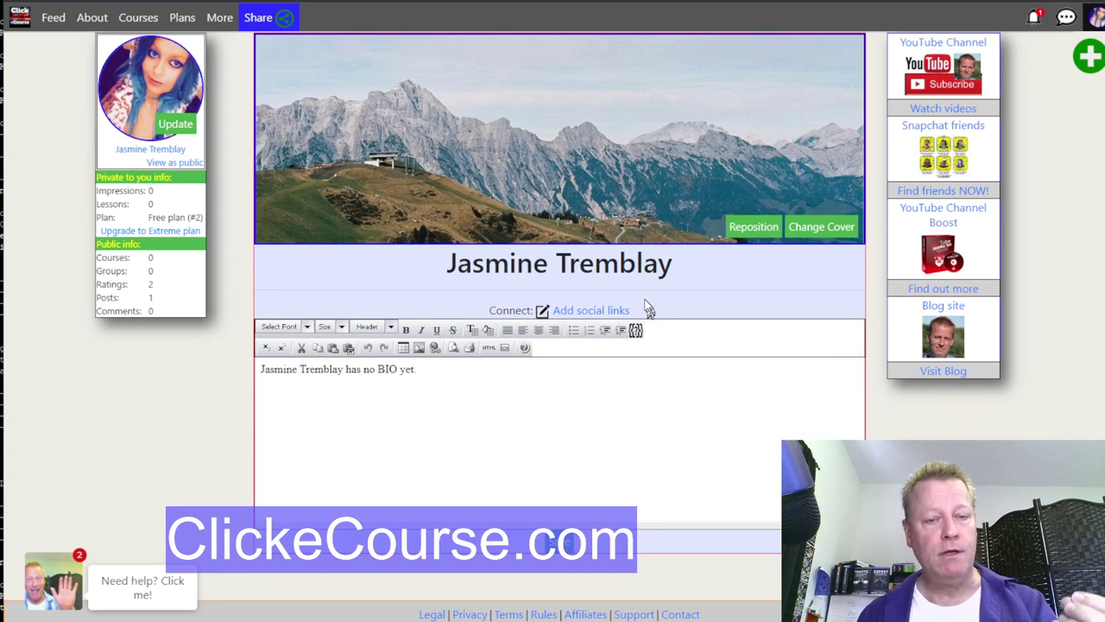
left_click(1035, 19)
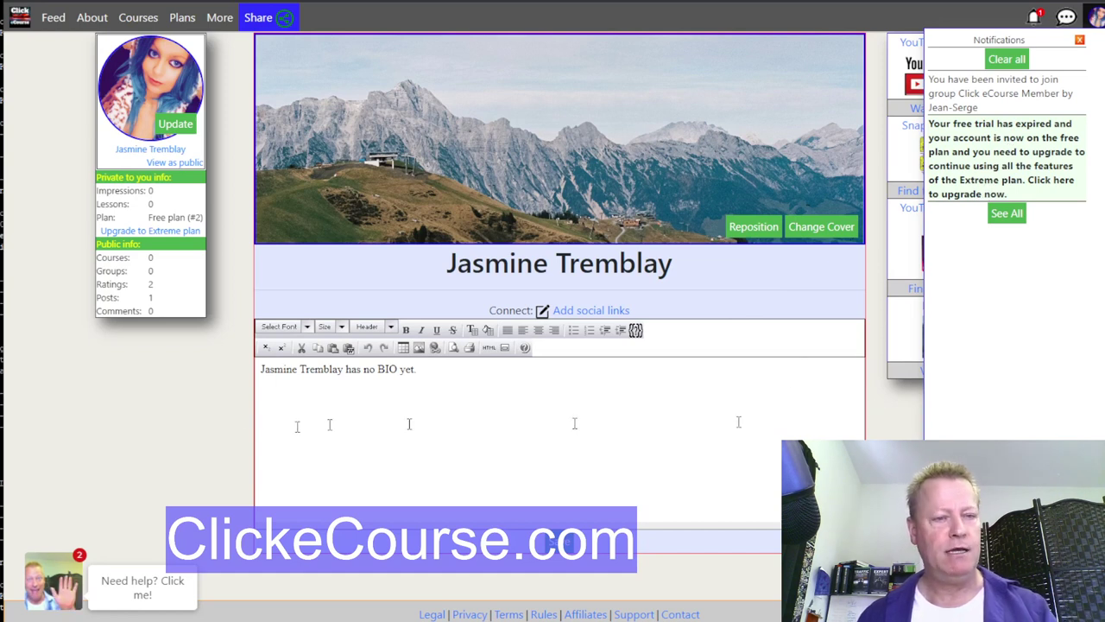
left_click(203, 416)
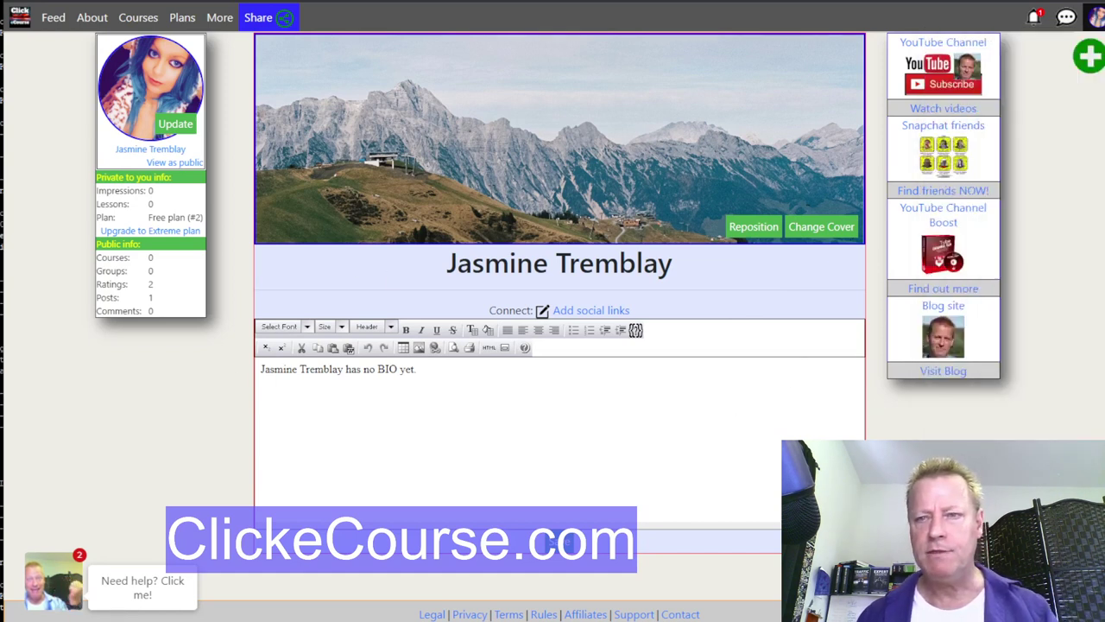
left_click(1095, 17)
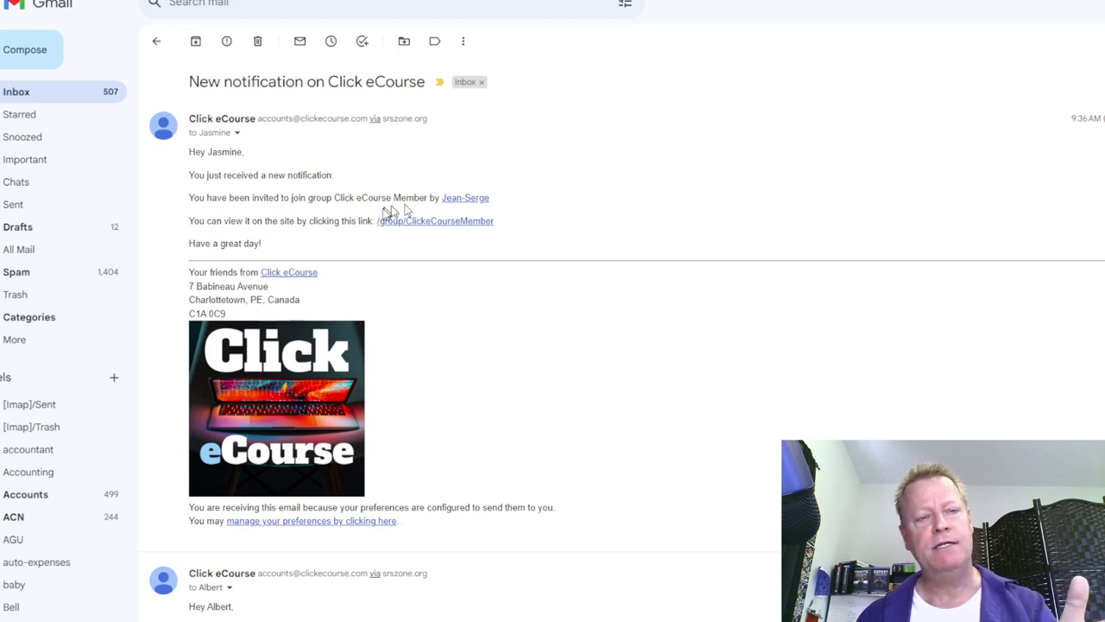
Step: Select the Click eCourse Member group name in the invitation email and switch away from Gmail
left_click_drag(334, 198, 423, 196)
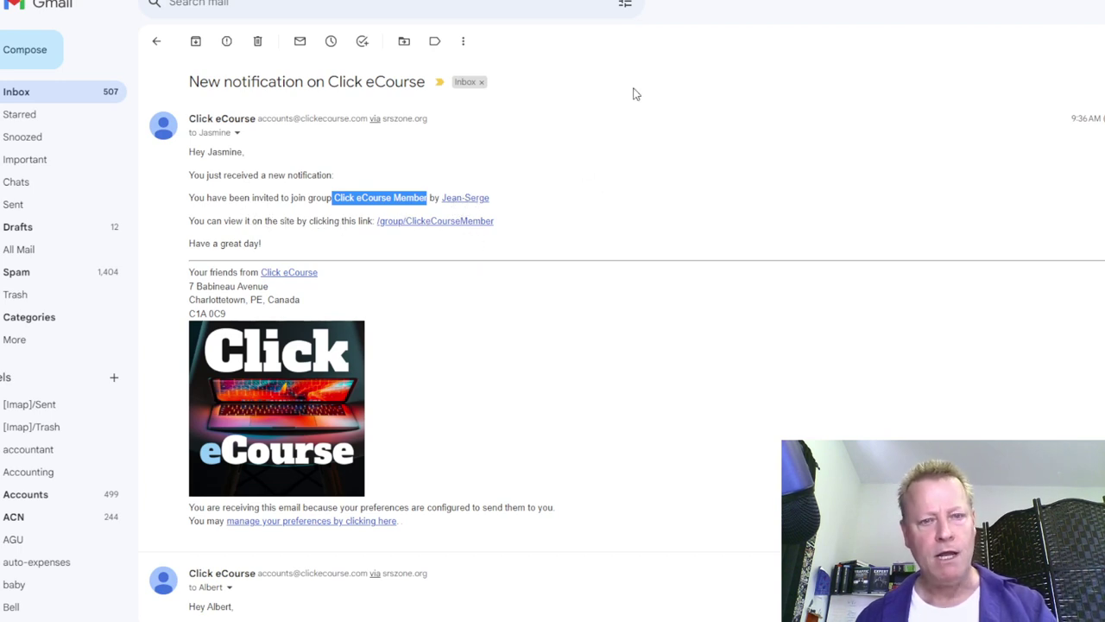
key("alt+Tab")
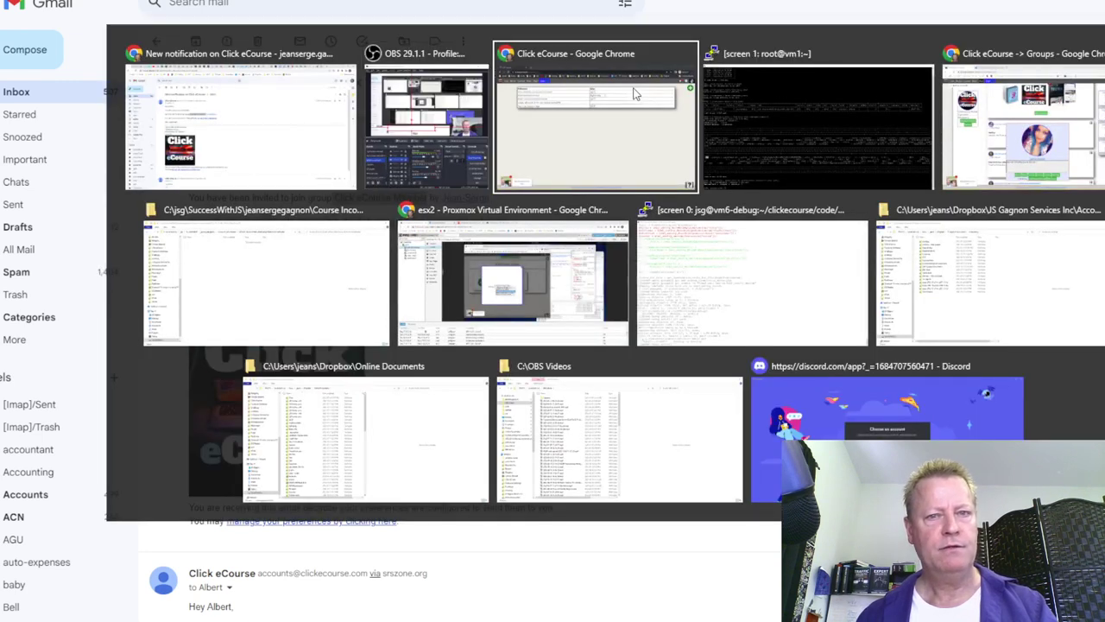
Step: Return to the group page, try its Settings page, which shows a PHP error, then go back to Discussion
left_click(635, 94)
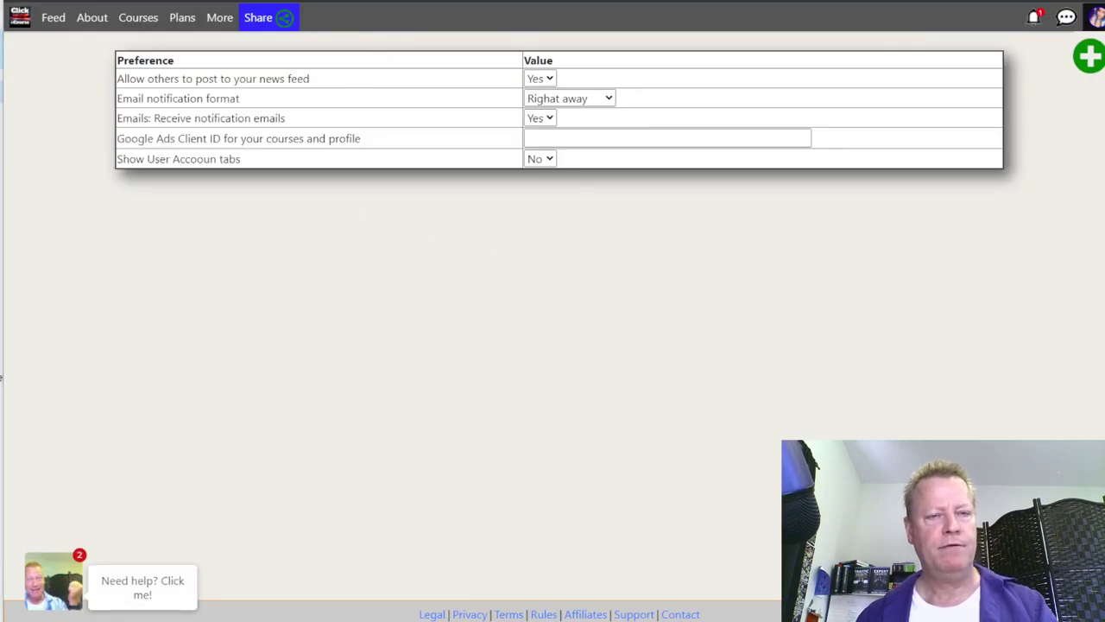
key("alt+Tab")
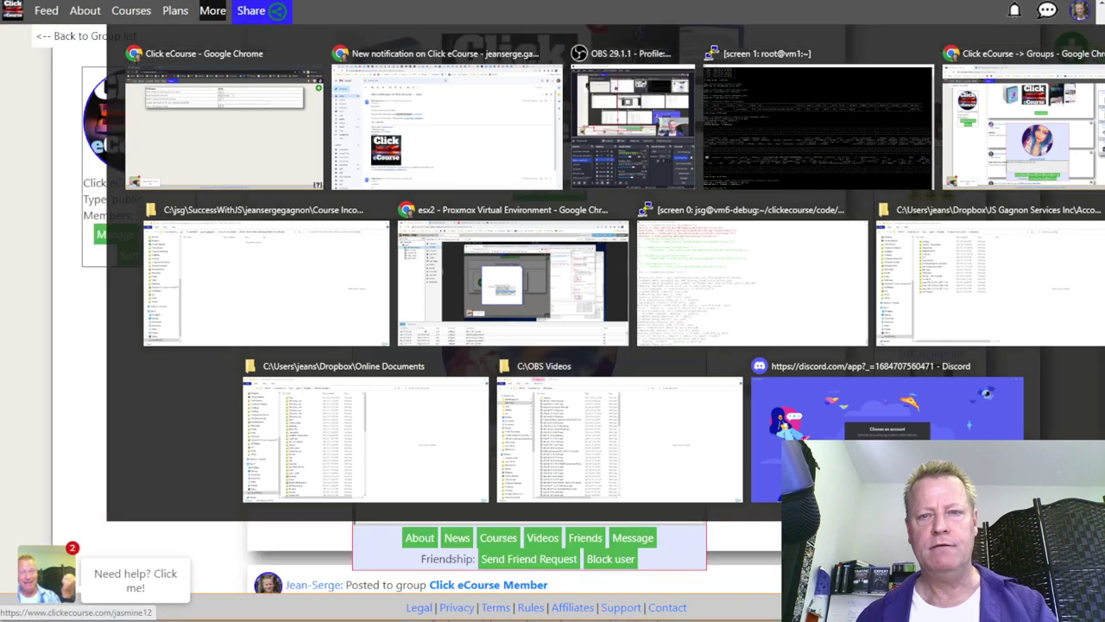
key("Escape")
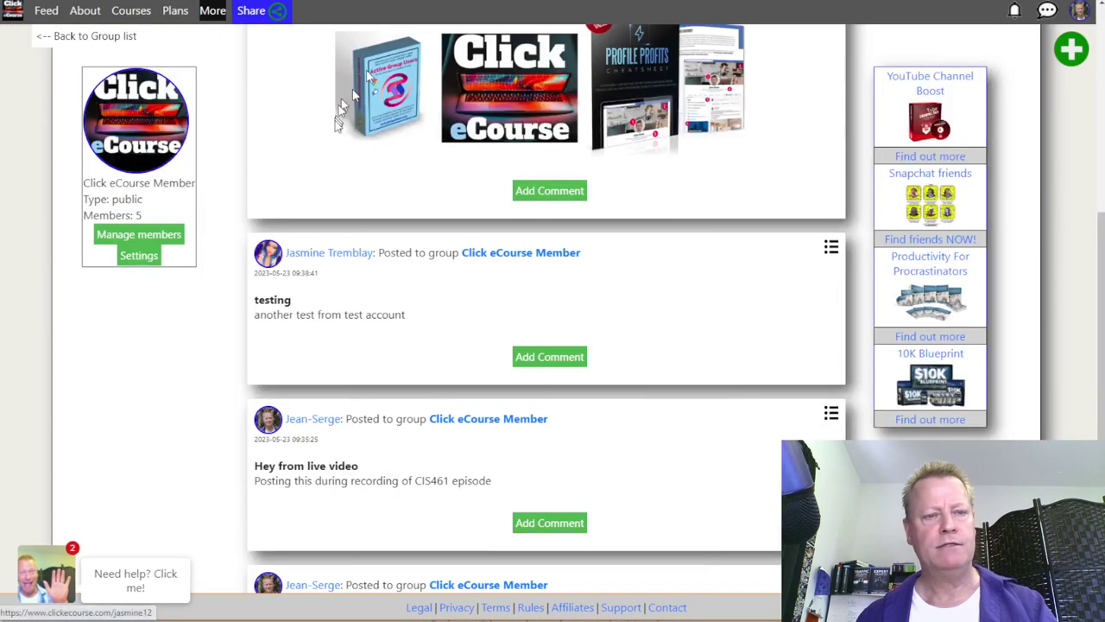
scroll(362, 244, "up", 5)
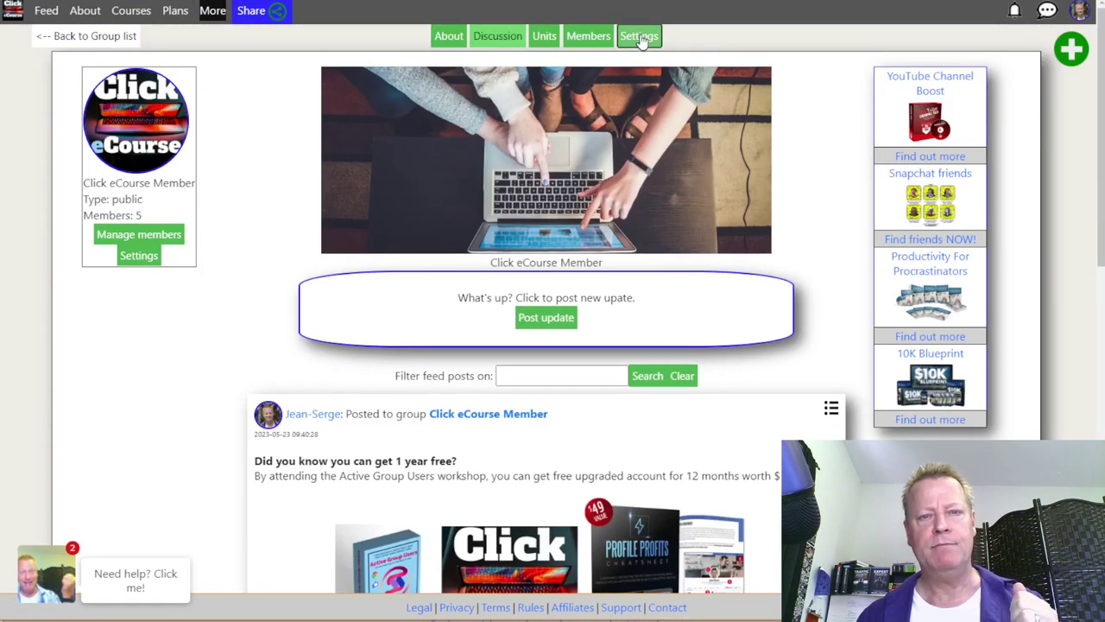
left_click(640, 37)
left_click_drag(246, 69, 546, 78)
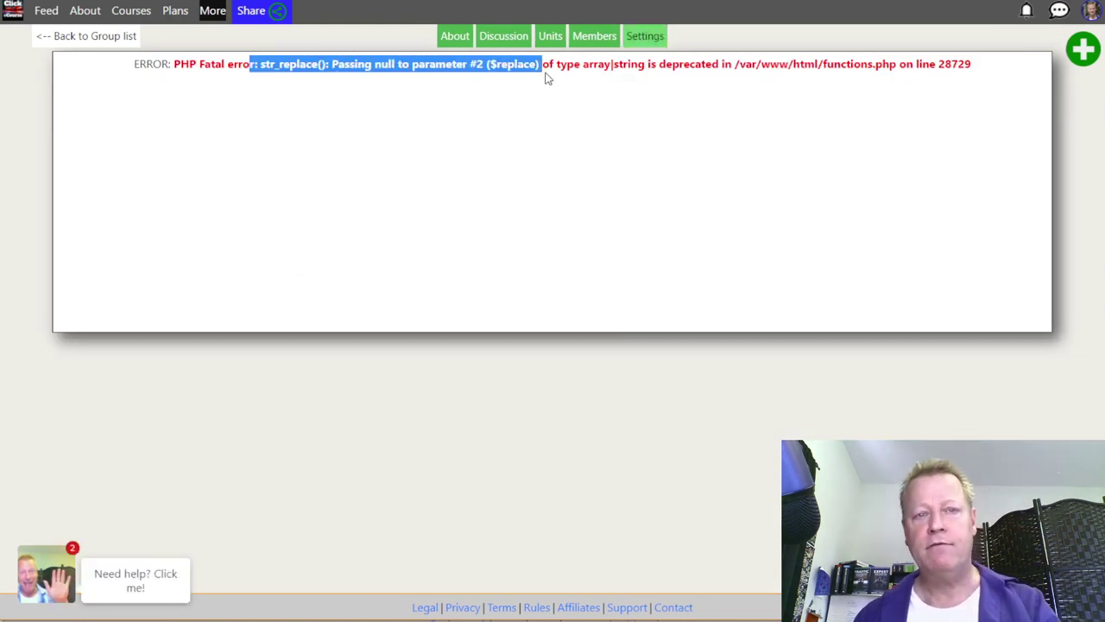
left_click(518, 39)
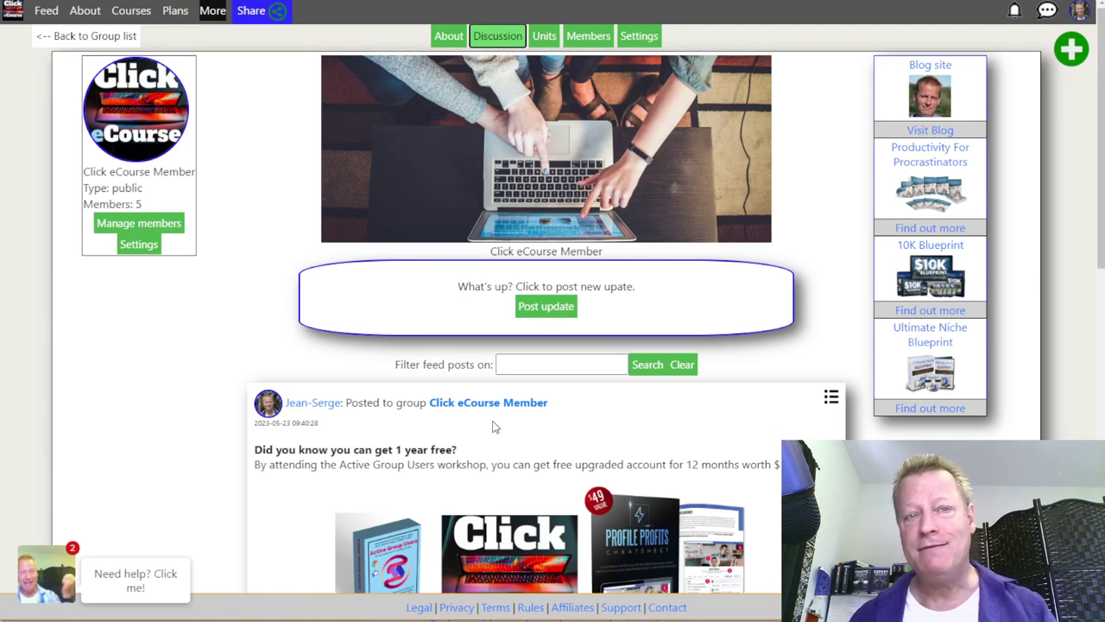
Step: Go from the group feed to the Courses catalogue sorted by Title (A-Z)
scroll(494, 426, "down", 8)
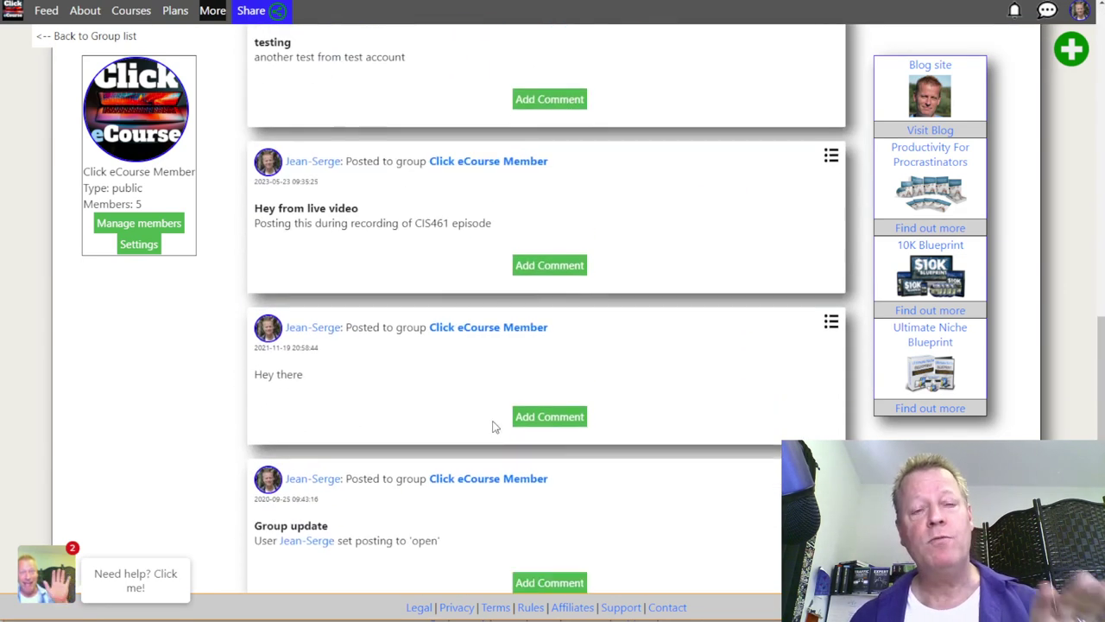
scroll(494, 426, "up", 5)
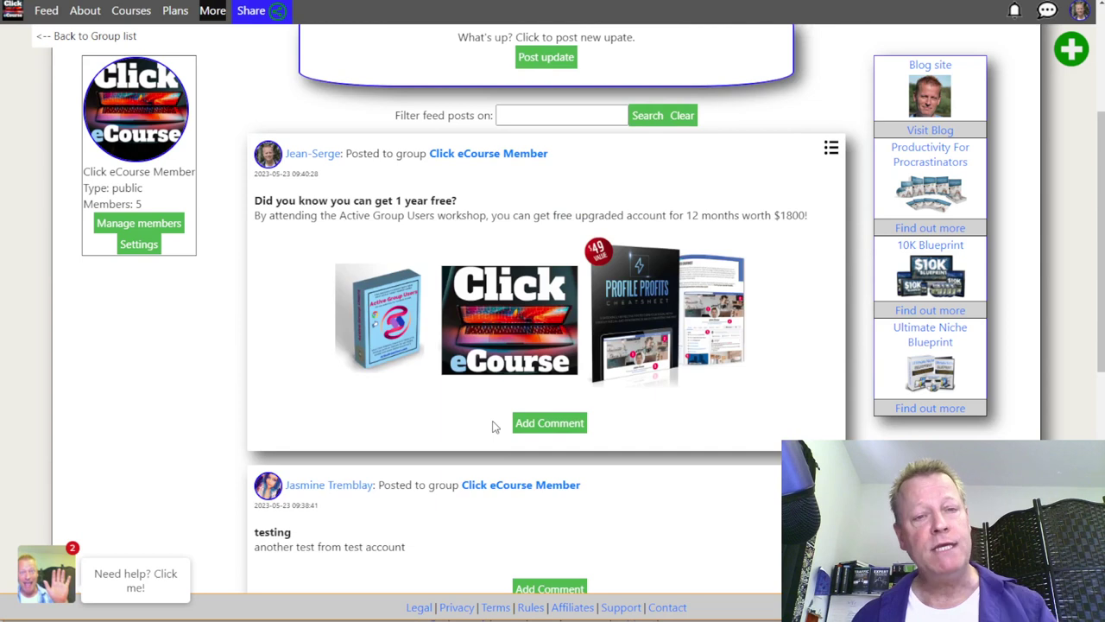
scroll(494, 427, "up", 3)
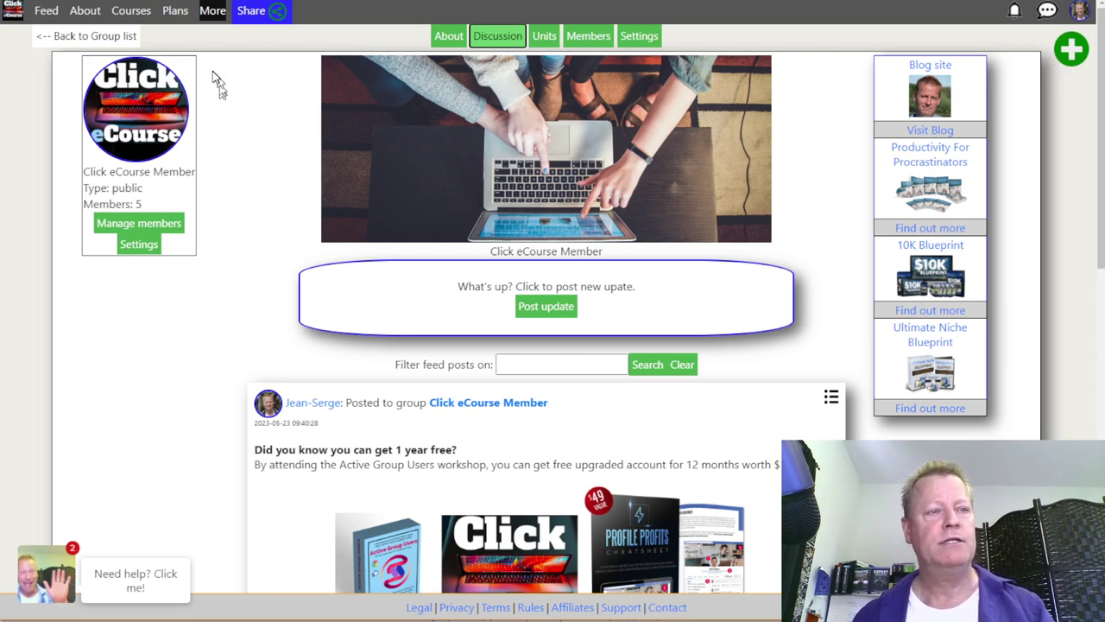
left_click(131, 12)
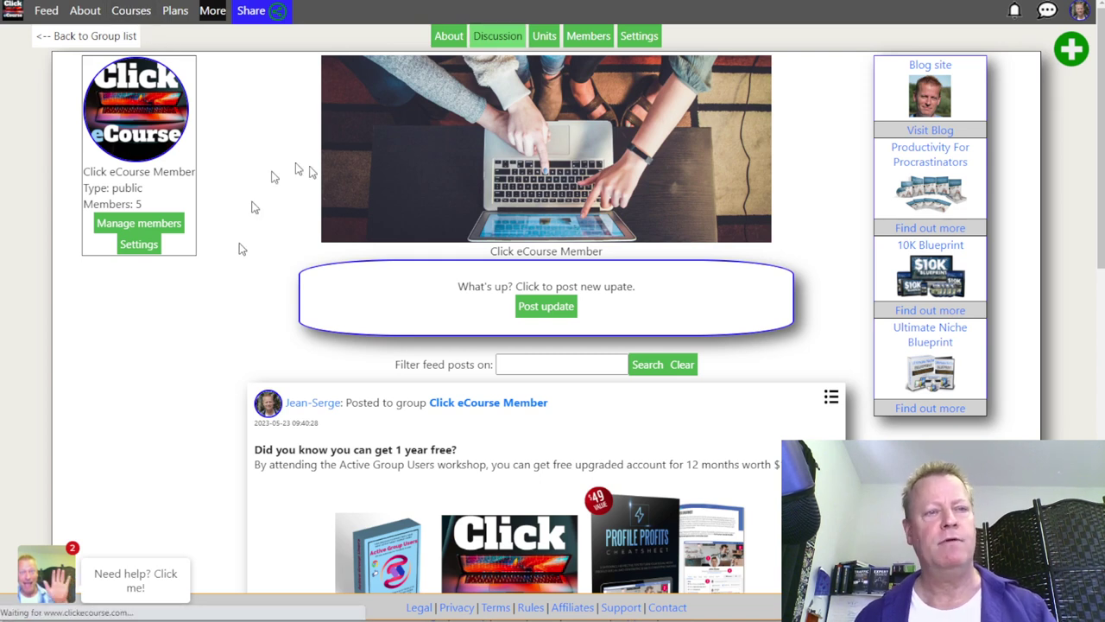
key("alt+Tab")
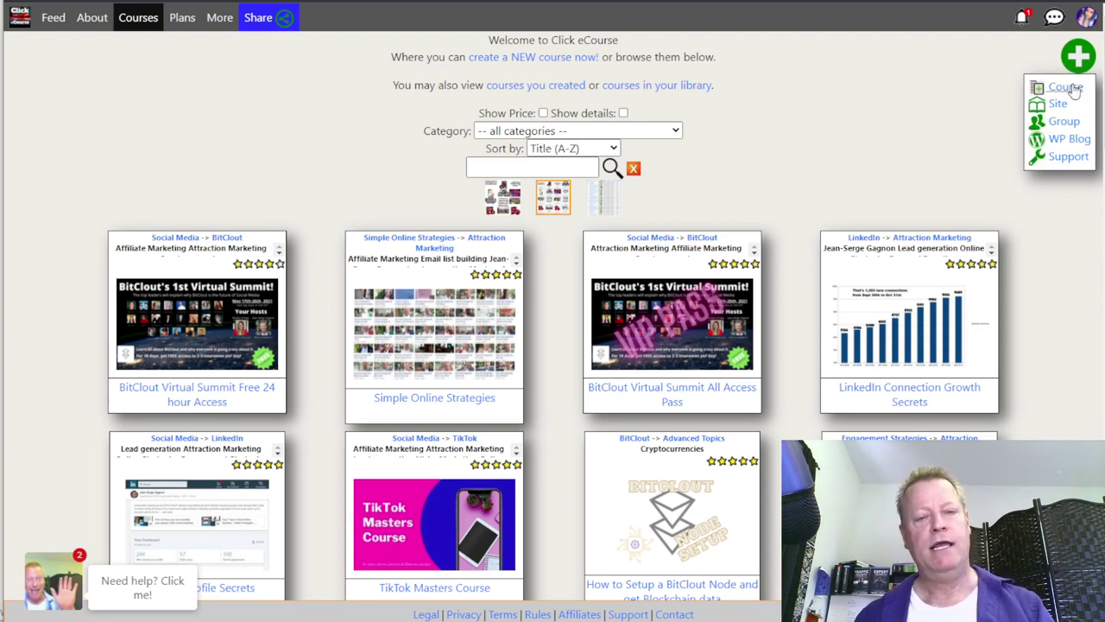
Step: Create course '$1000 in 7 days for $7' with an affiliate-program summary and details, and save it
left_click(1067, 87)
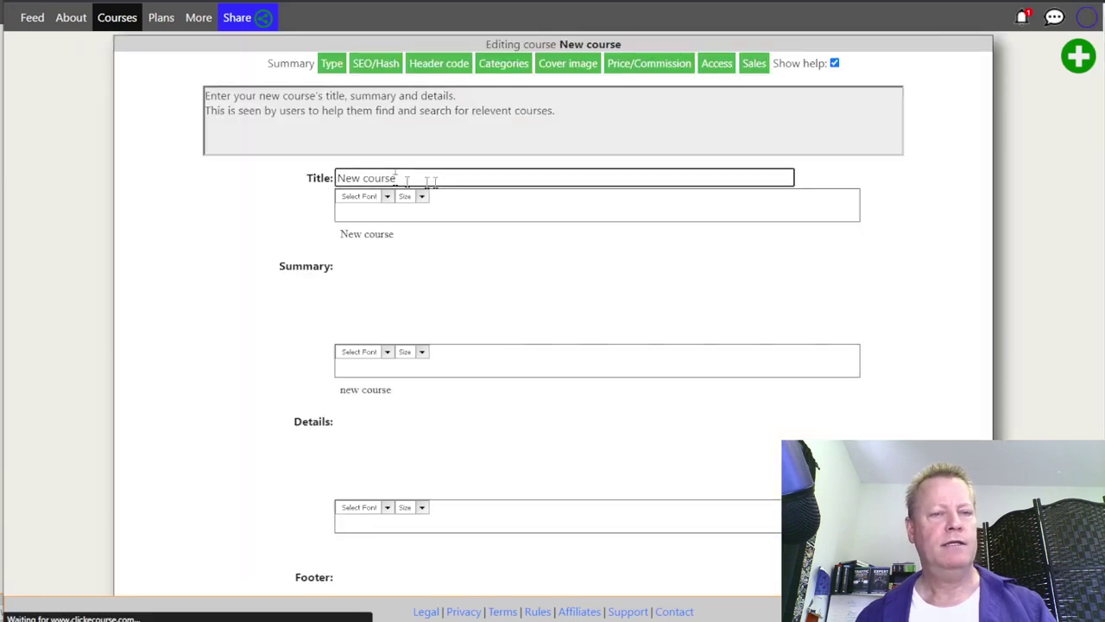
left_click_drag(423, 178, 320, 179)
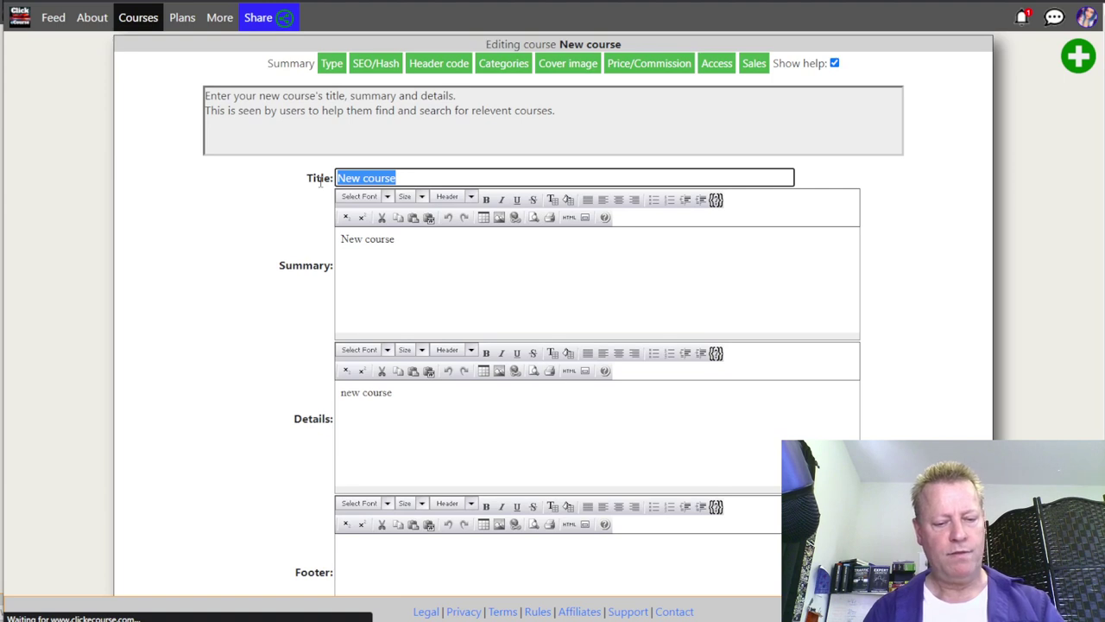
type("$1000 in")
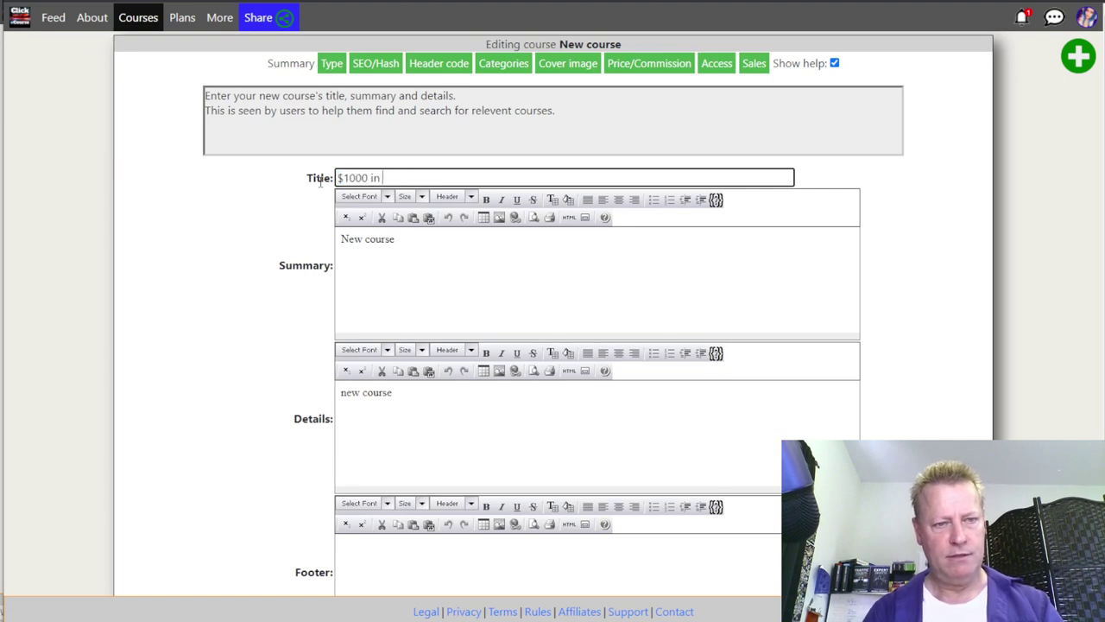
type(" 7 days for $7")
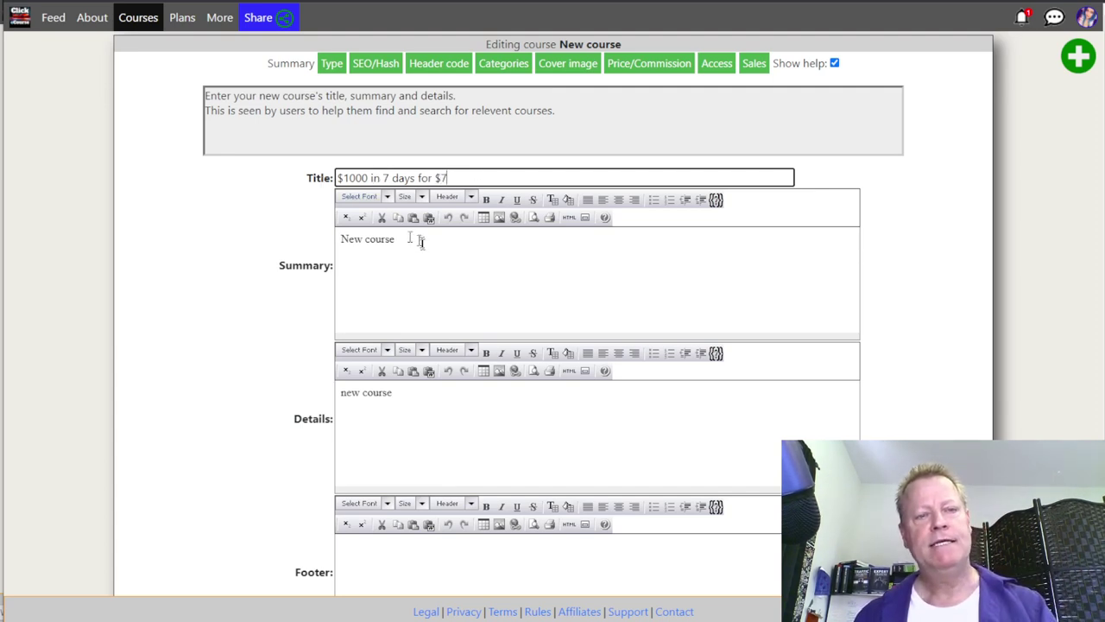
left_click_drag(420, 242, 313, 245)
type("Affiliate program")
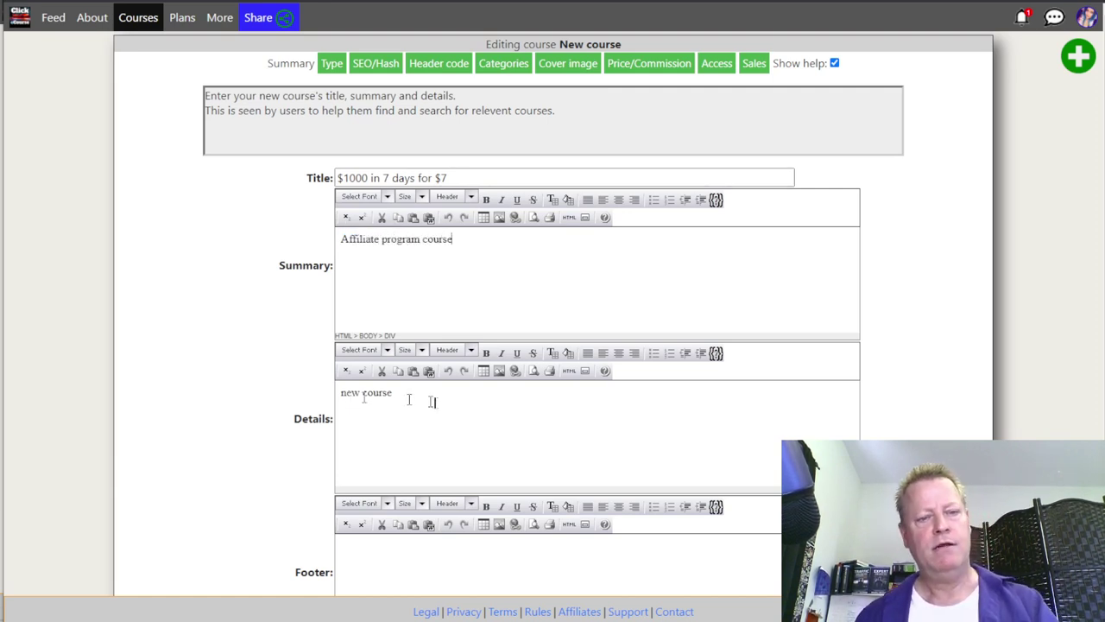
left_click_drag(434, 400, 320, 398)
type("De")
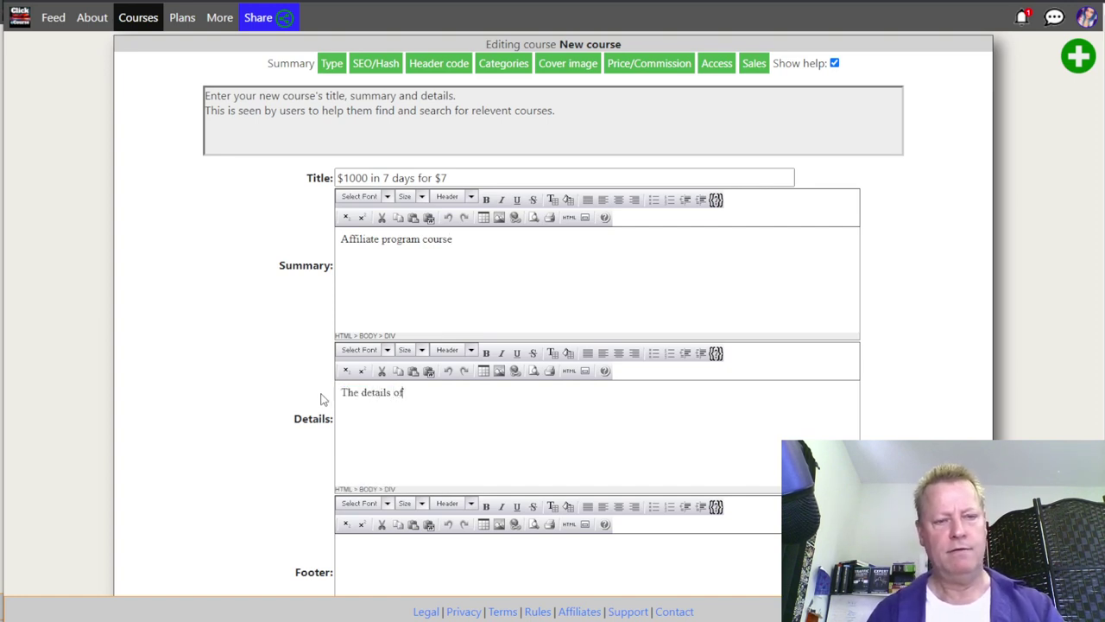
type("se")
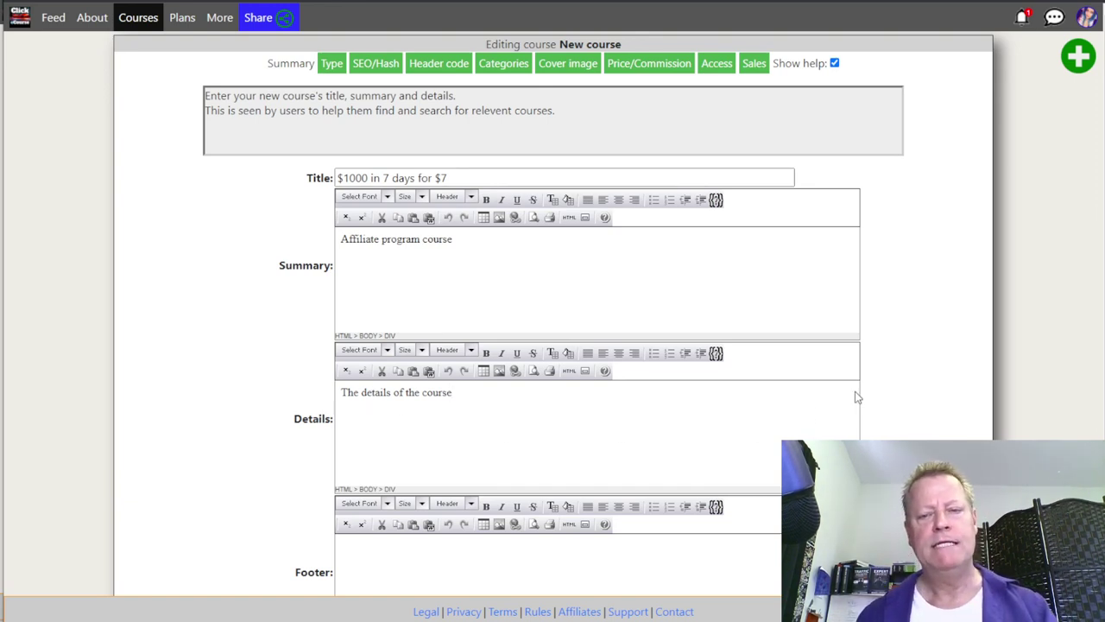
scroll(938, 383, "down", 3)
left_click(530, 523)
left_click(409, 232)
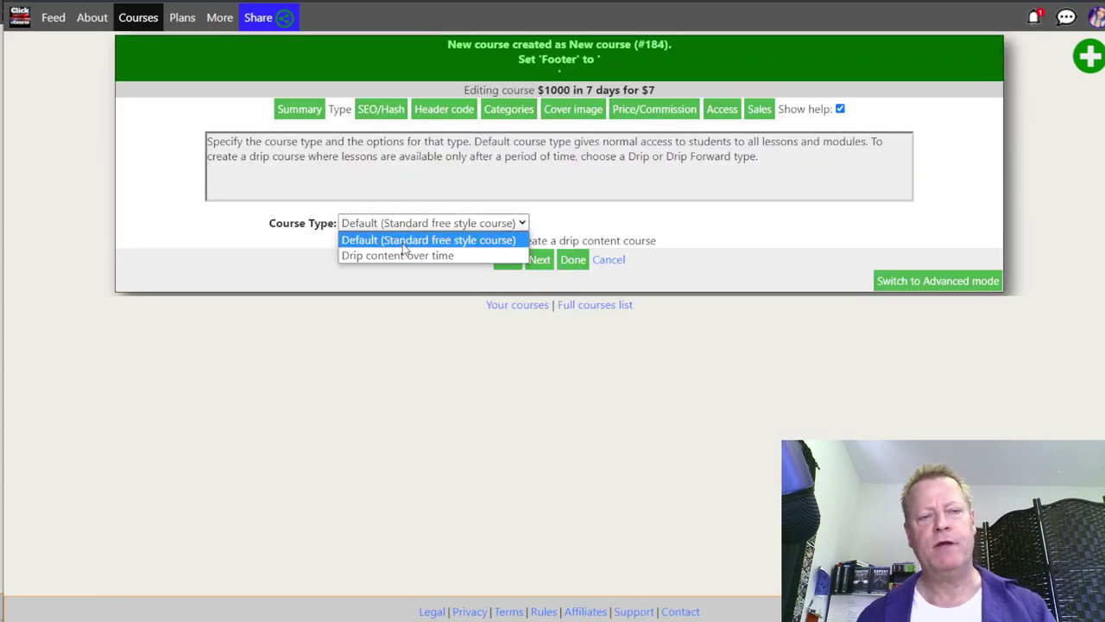
Step: Keep the free style type and save keywords 'affiliate program, affiliate income, online marketing'
left_click(403, 247)
left_click(536, 260)
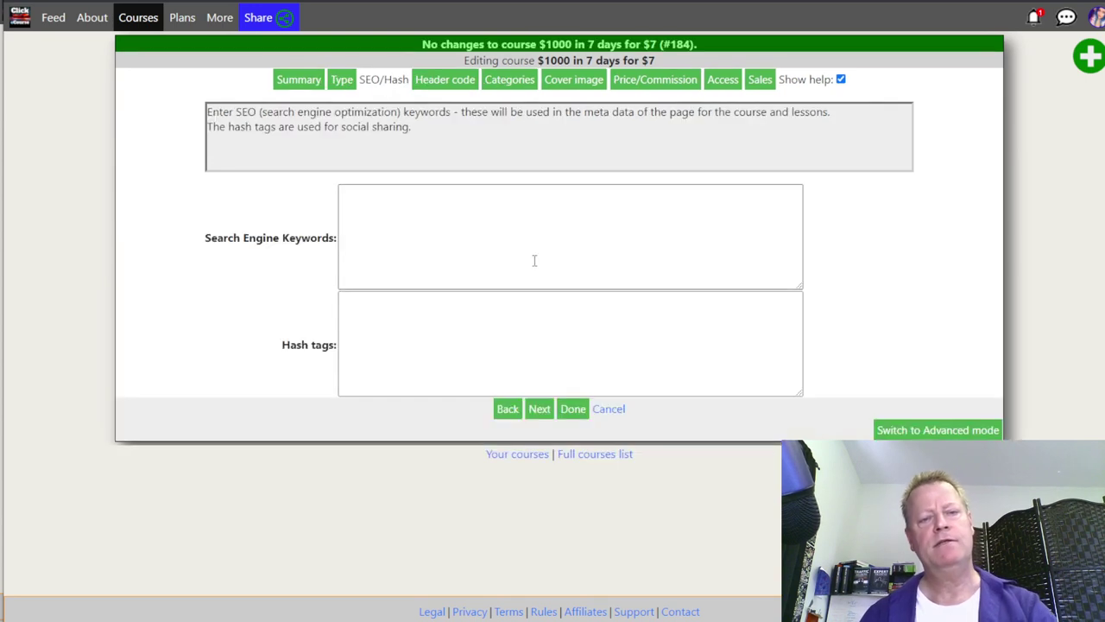
left_click(466, 259)
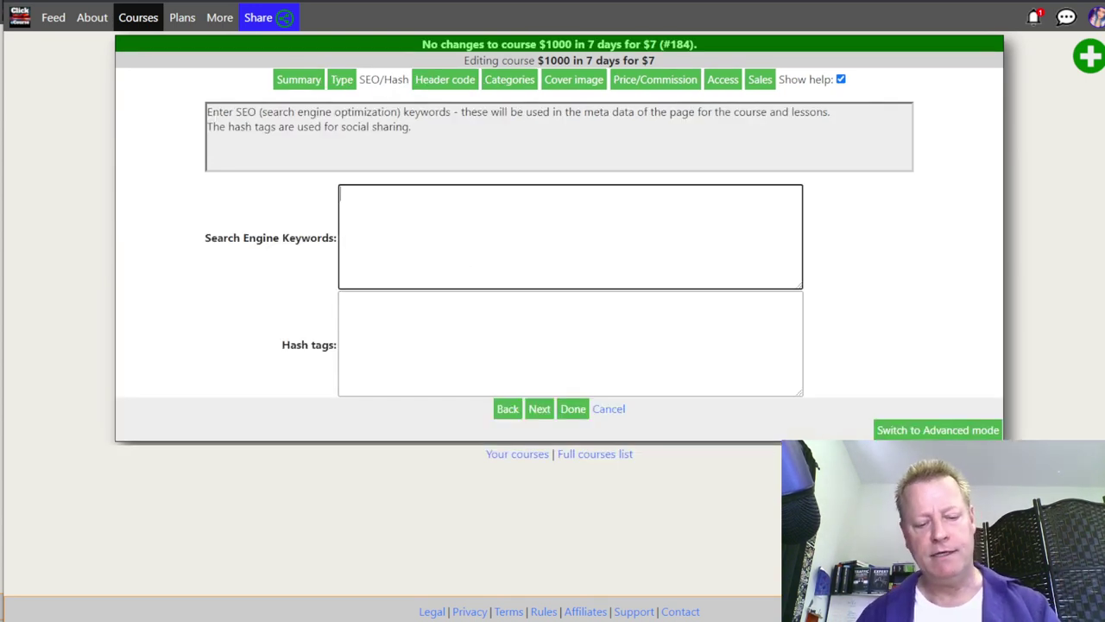
type("affiliate program,")
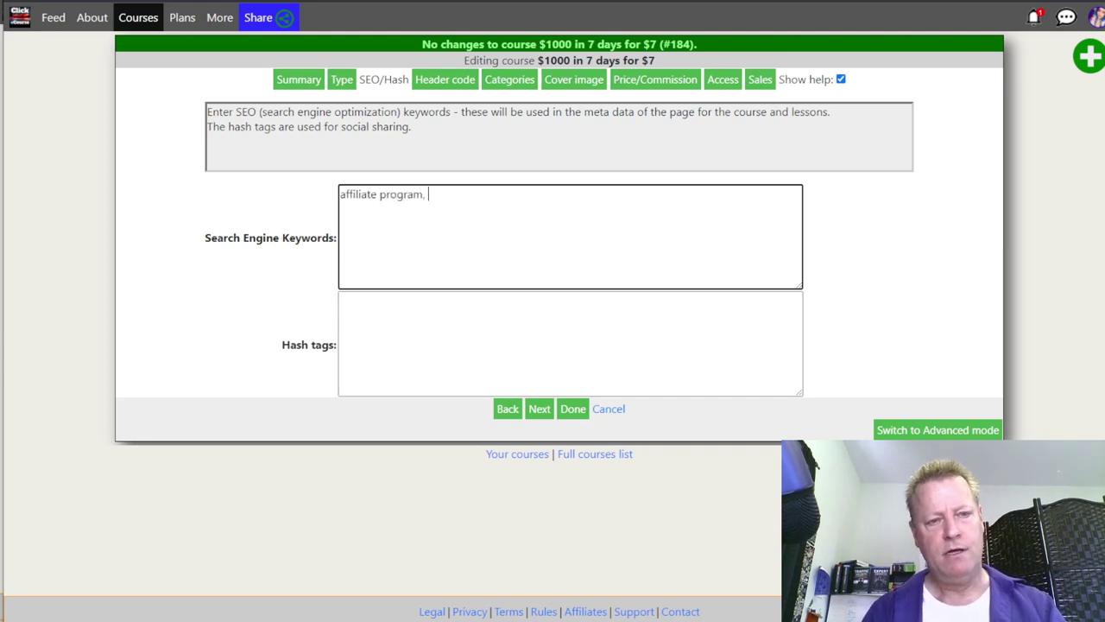
type(" affiliate income, ")
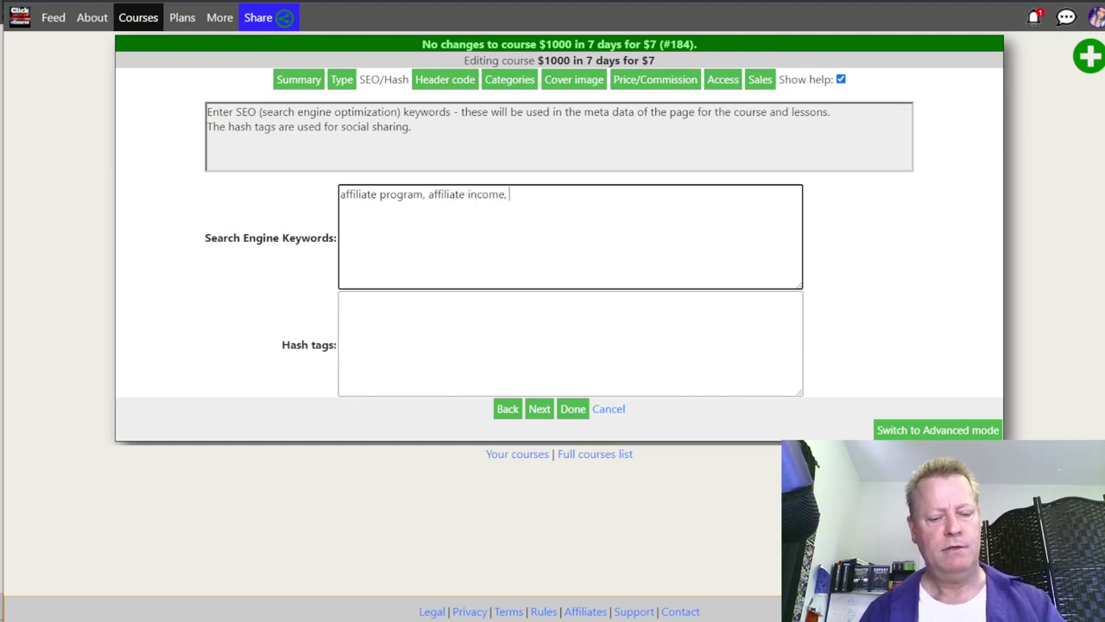
type("online marke")
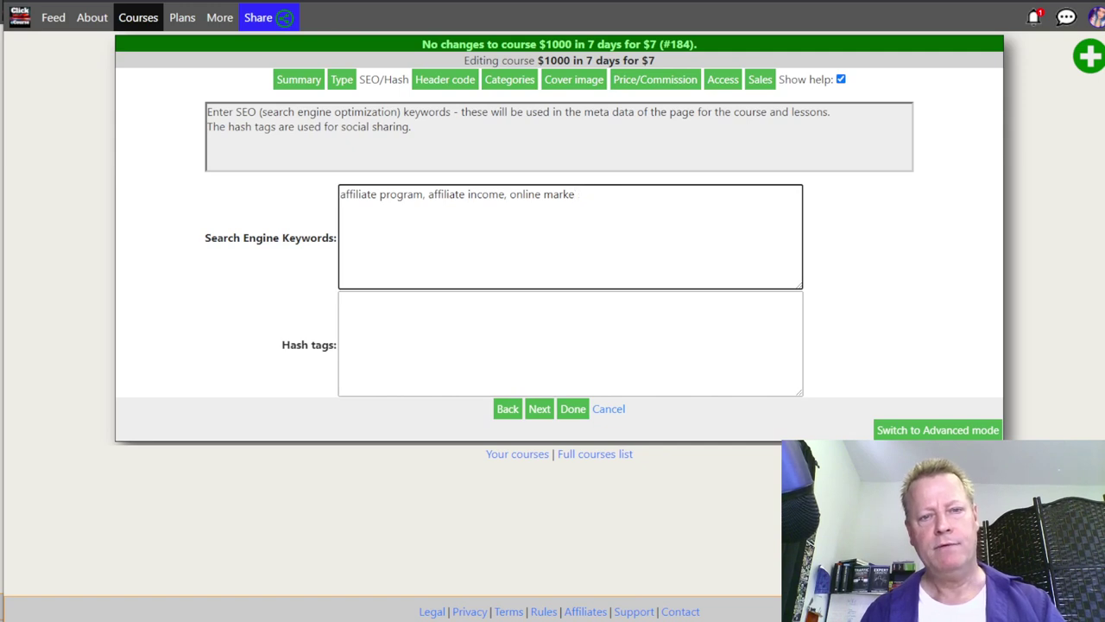
type("ingink")
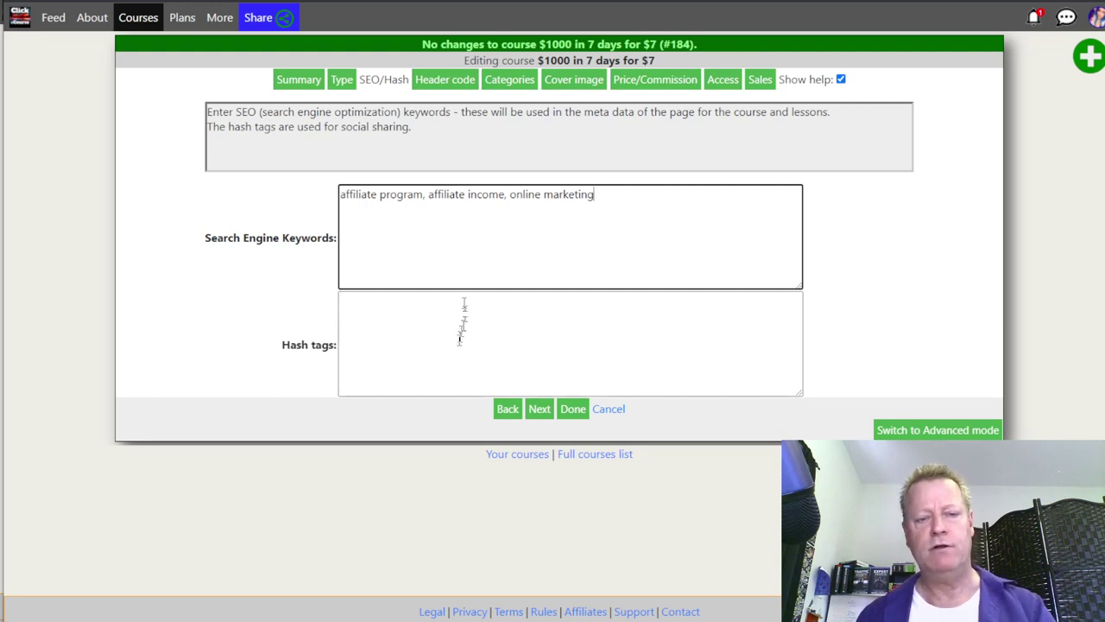
left_click(538, 408)
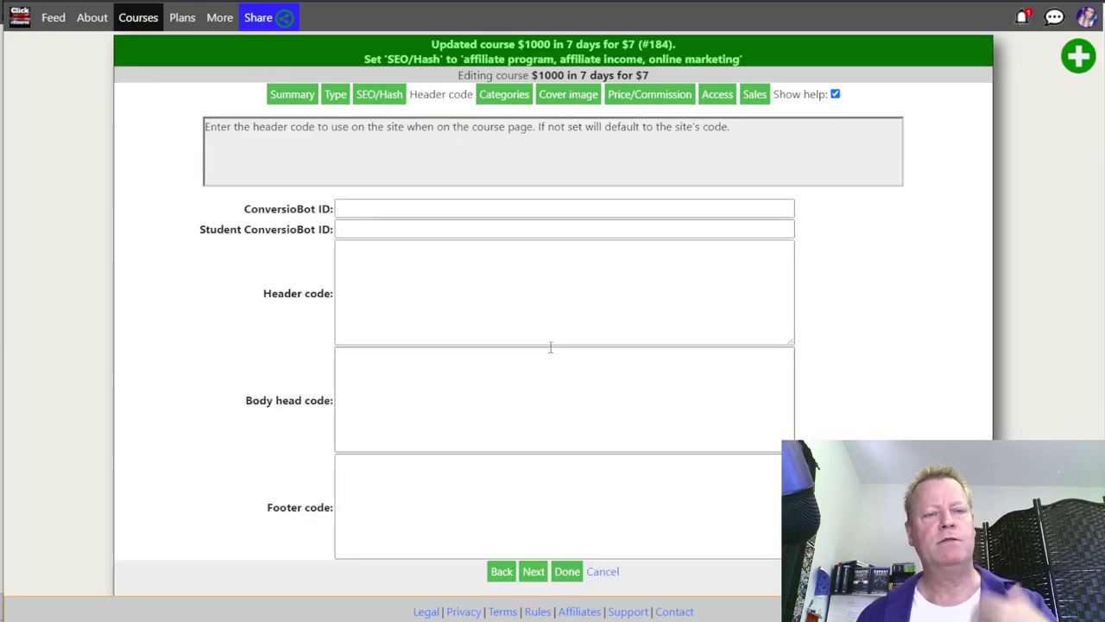
Step: File the course under Affiliate Marketing > Attraction Marketing with Audience Growth, Content Creation, Digital Marketing topics
left_click(532, 524)
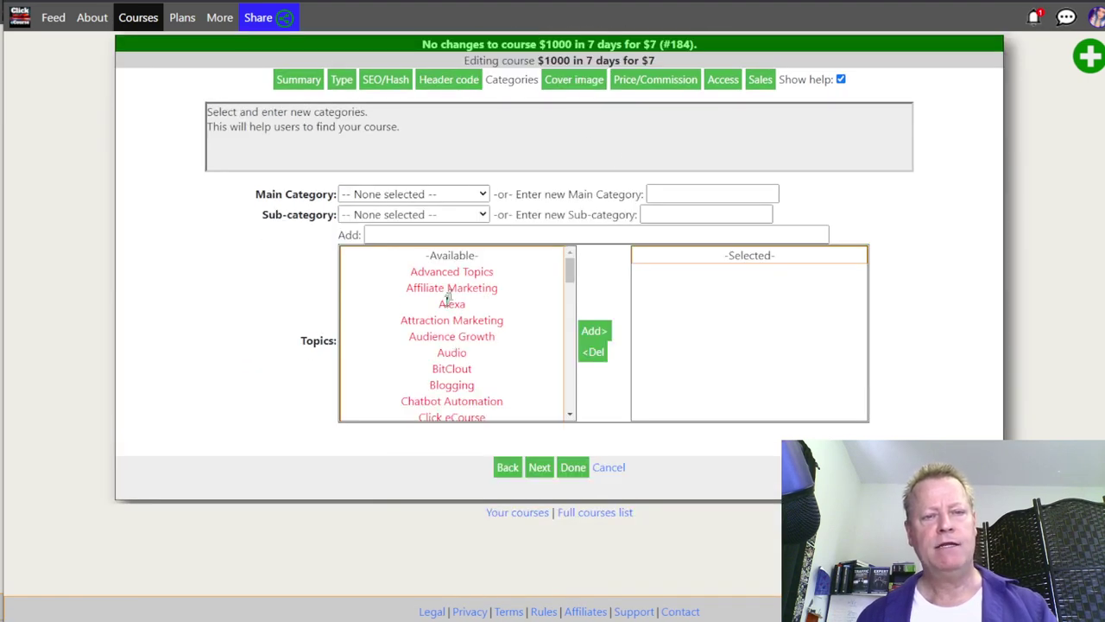
left_click(448, 293)
left_click(447, 197)
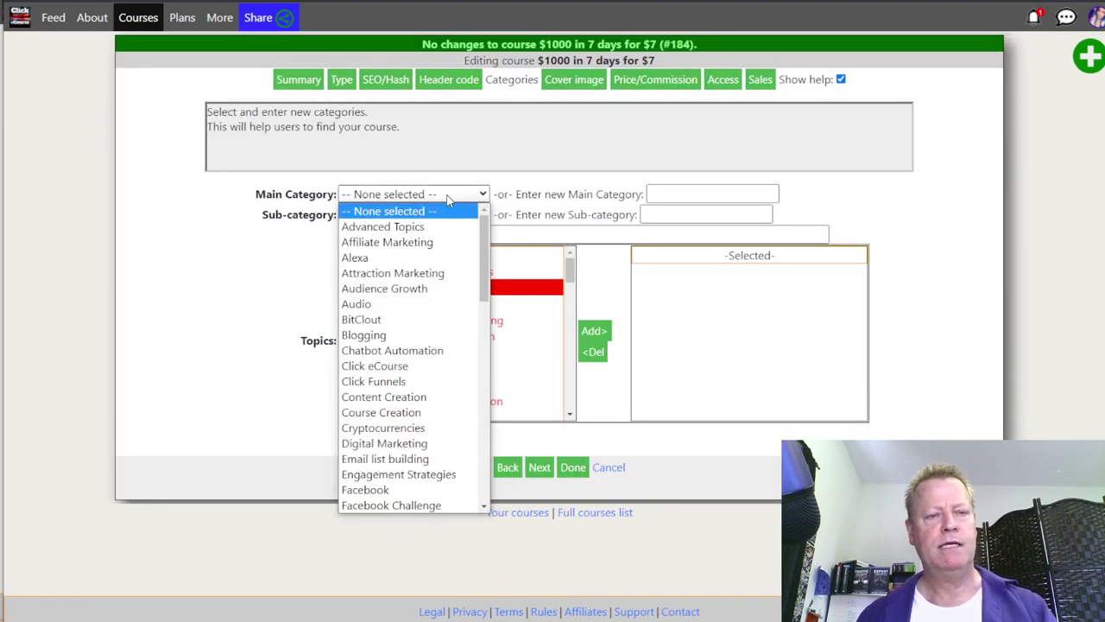
left_click(413, 242)
left_click(416, 219)
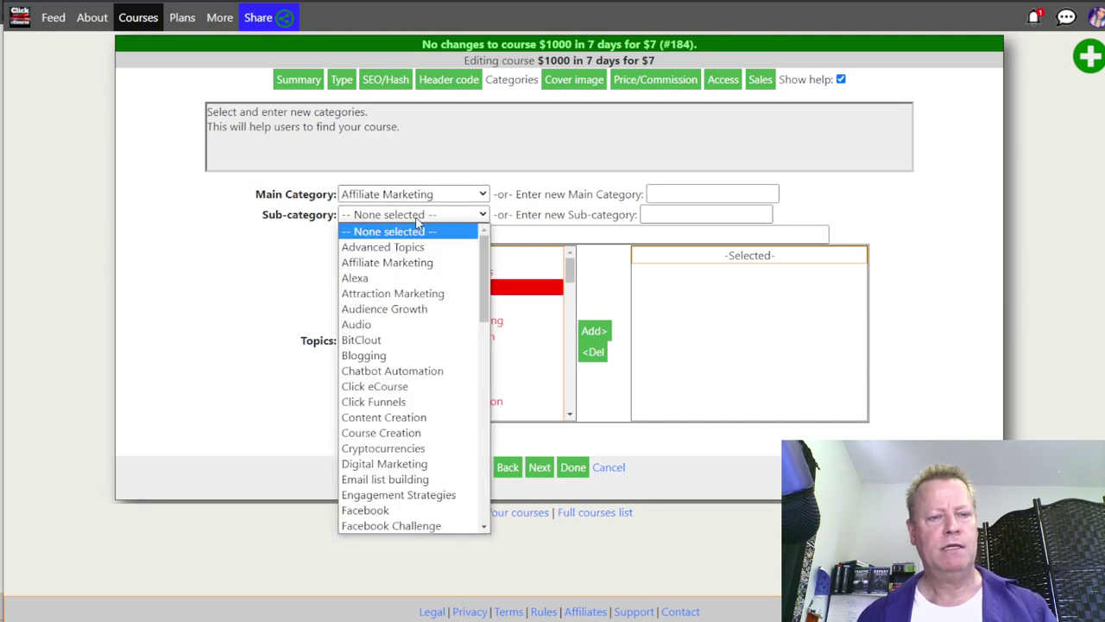
left_click(423, 292)
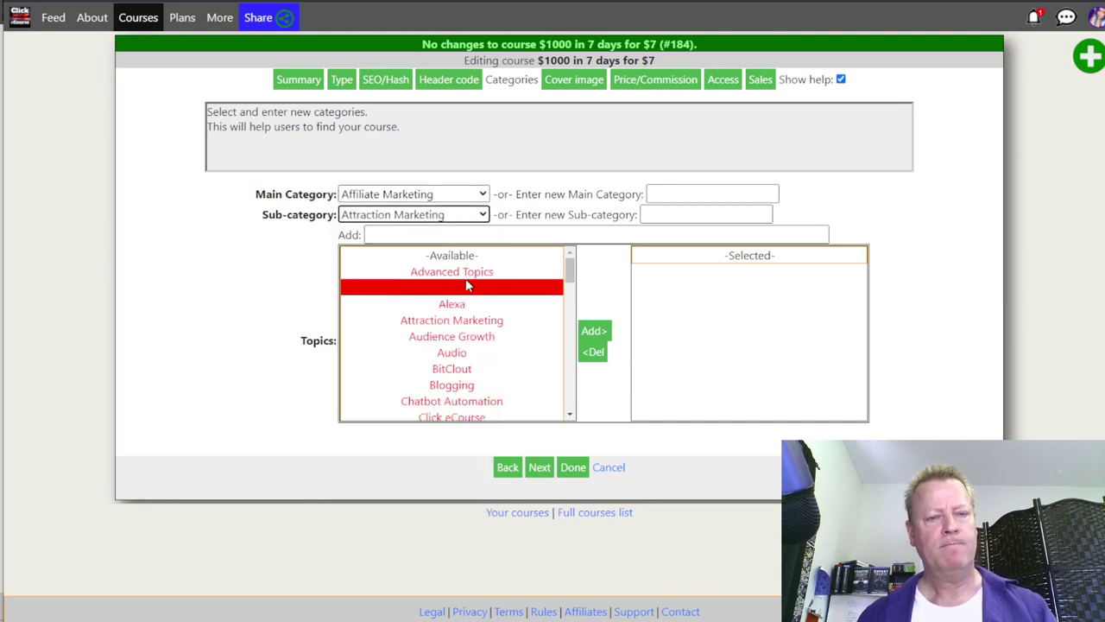
left_click(467, 337)
scroll(469, 402, "down", 3)
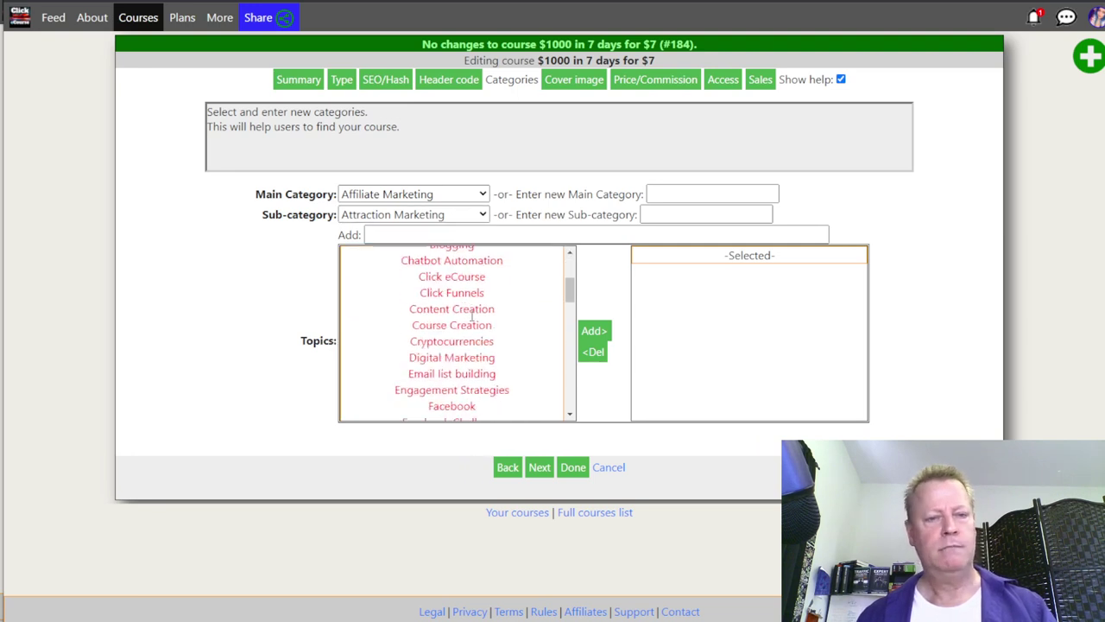
left_click(471, 310)
left_click(473, 360)
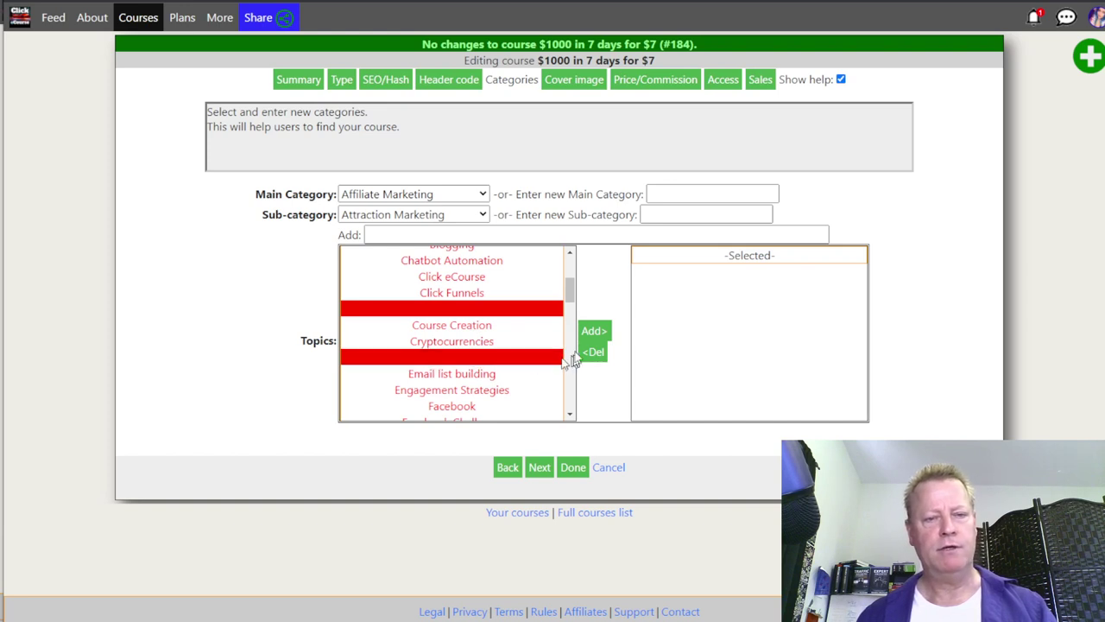
left_click(593, 330)
left_click(538, 467)
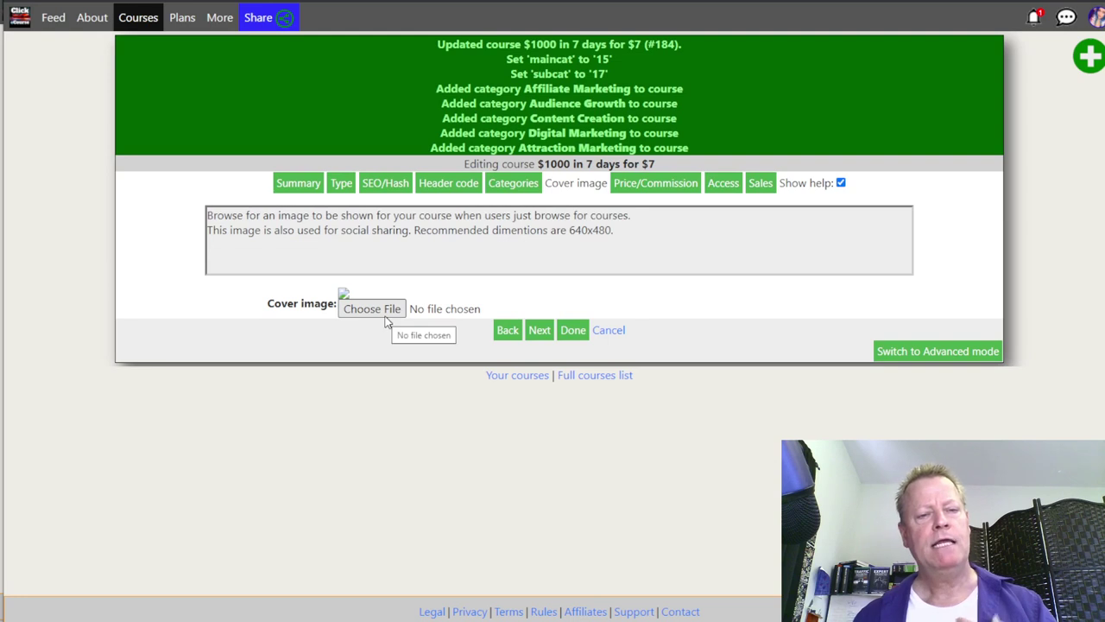
Step: Choose AGU 3 month Gold.png as the course cover image and save it
left_click(384, 315)
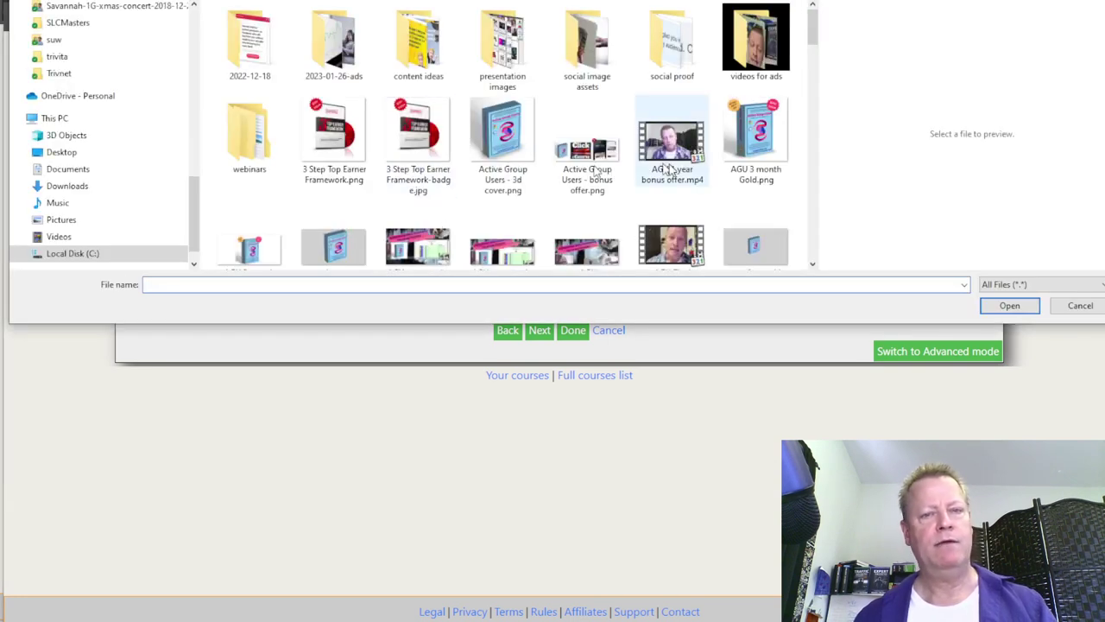
scroll(674, 168, "down", 1)
left_click(756, 104)
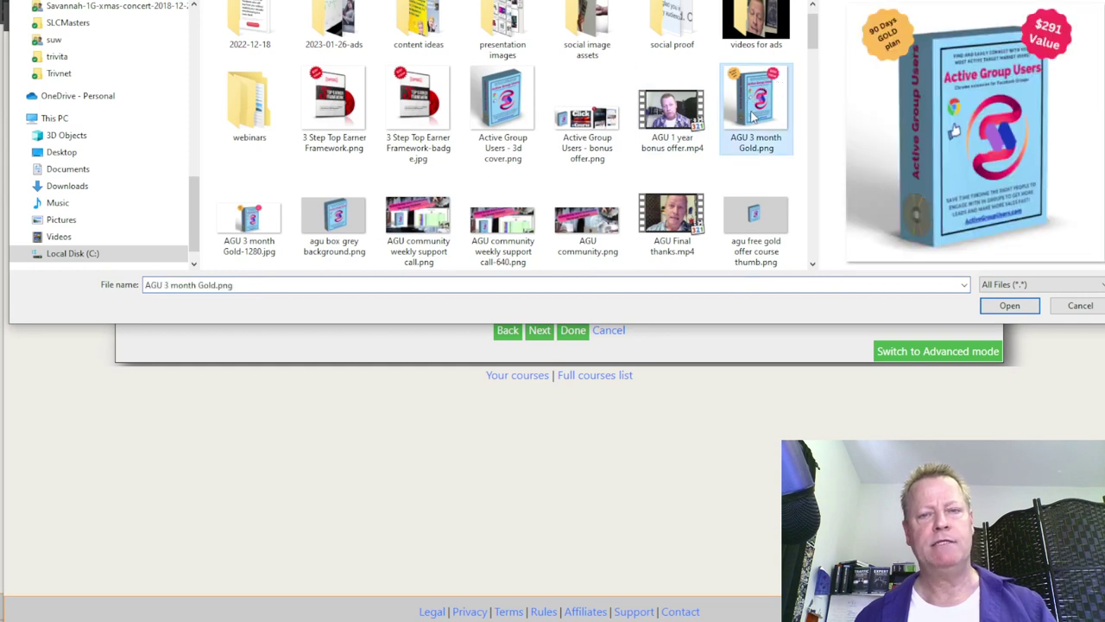
left_click(1027, 313)
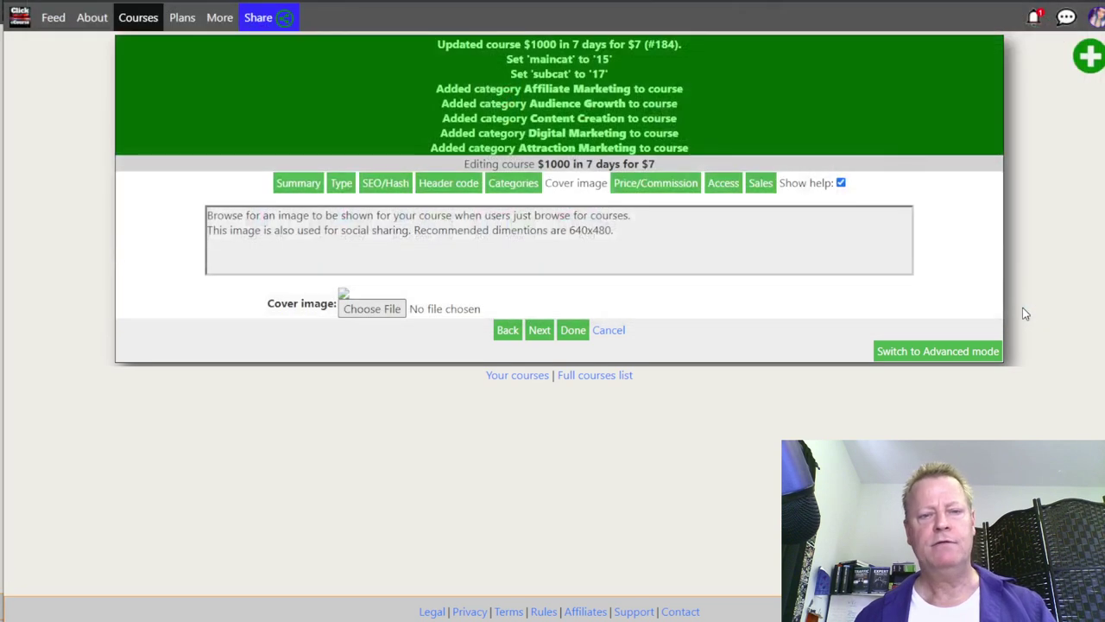
left_click(539, 331)
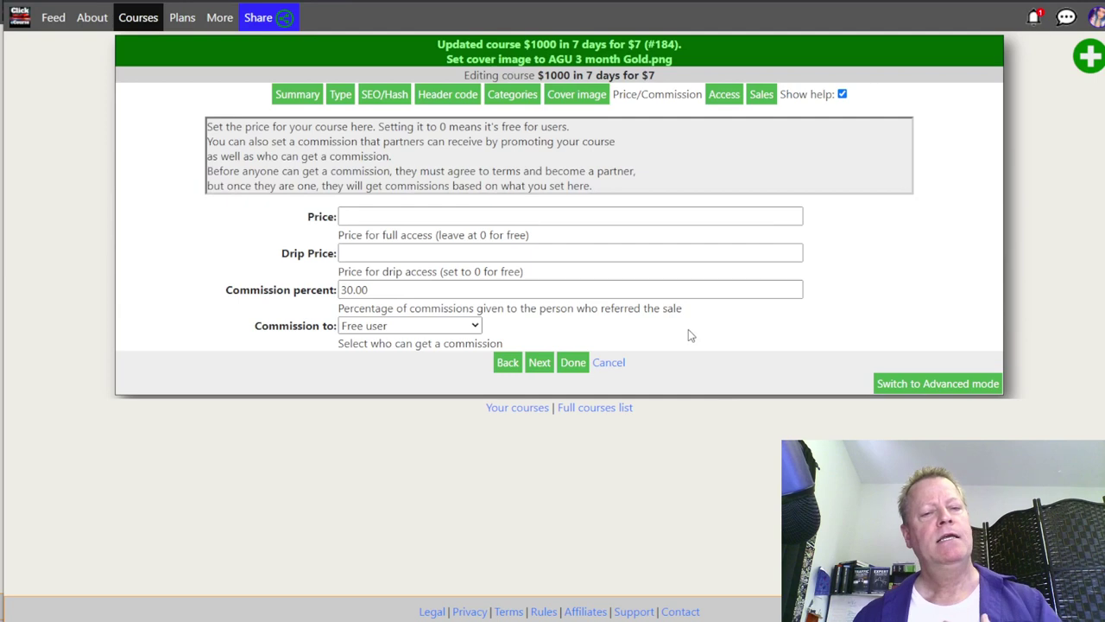
Step: Set the course price to 297 and the referrer commission to 90%
left_click(381, 218)
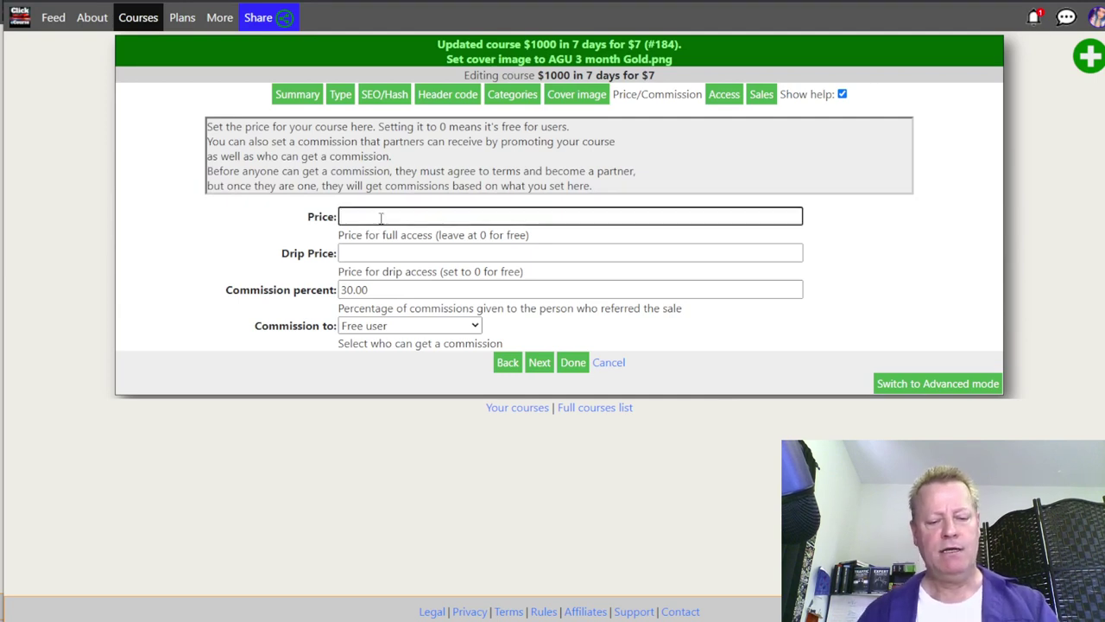
type("7")
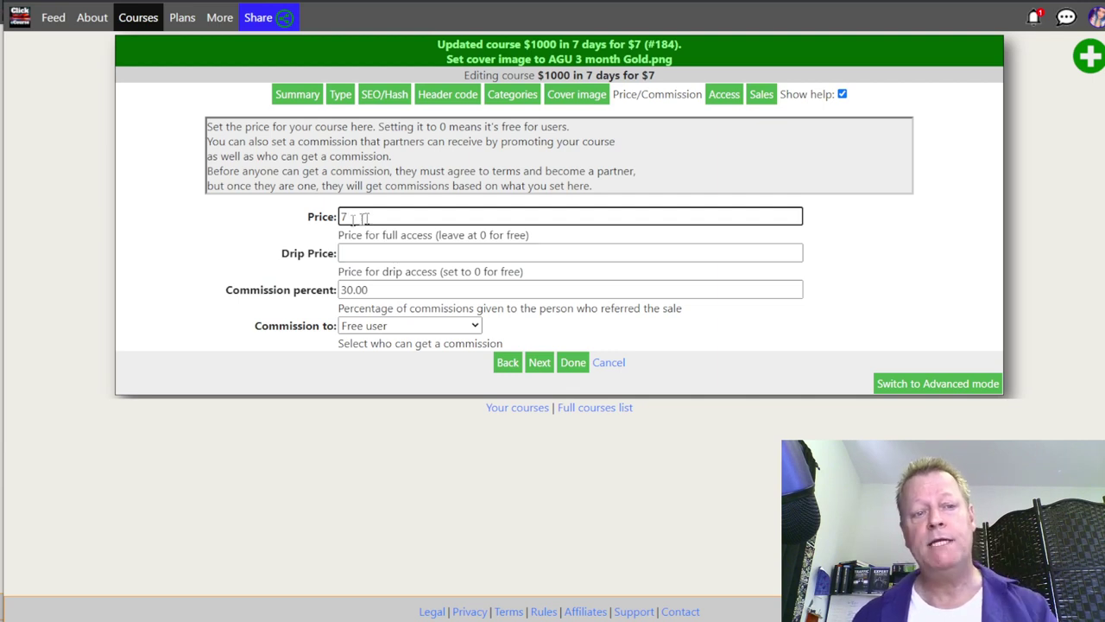
type("000")
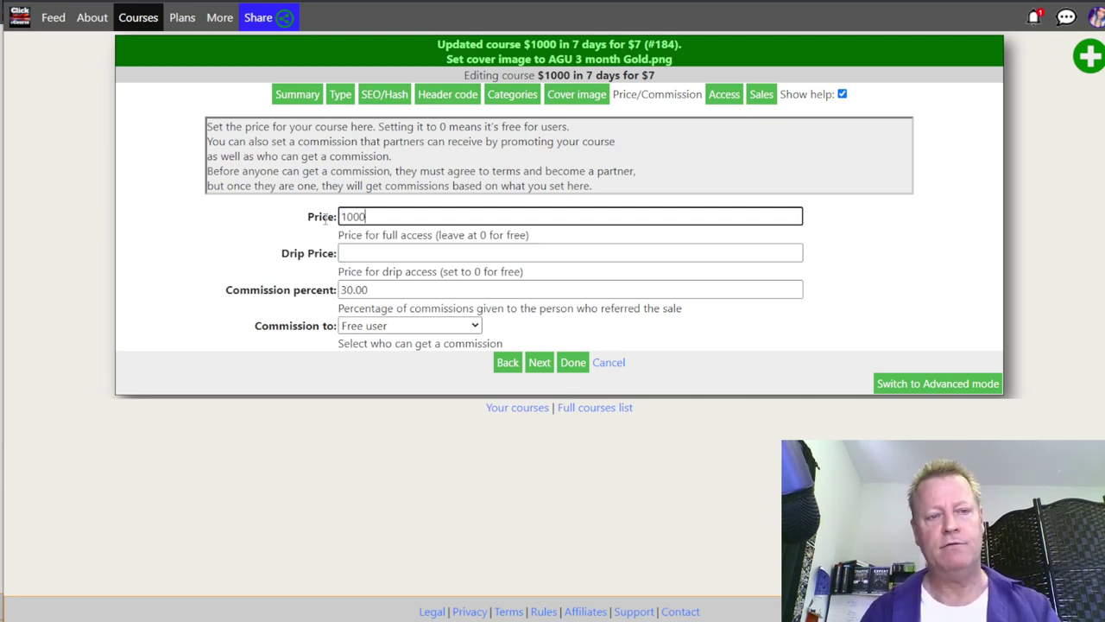
key("BackSpace")
key("BackSpace")
key("BackSpace")
key("BackSpace")
type("297")
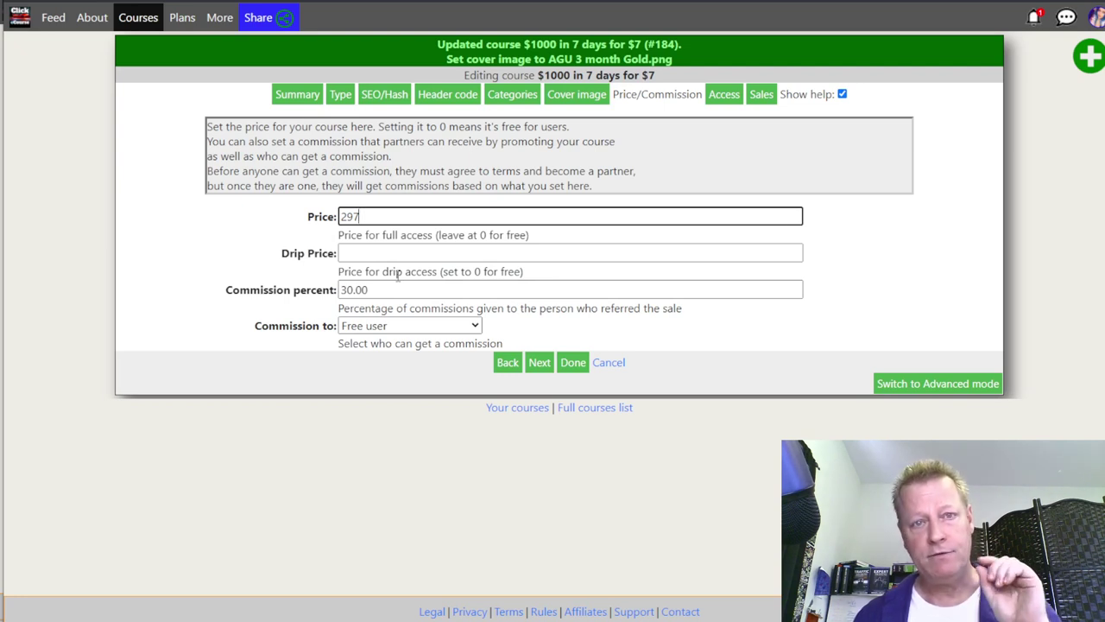
left_click_drag(389, 290, 302, 294)
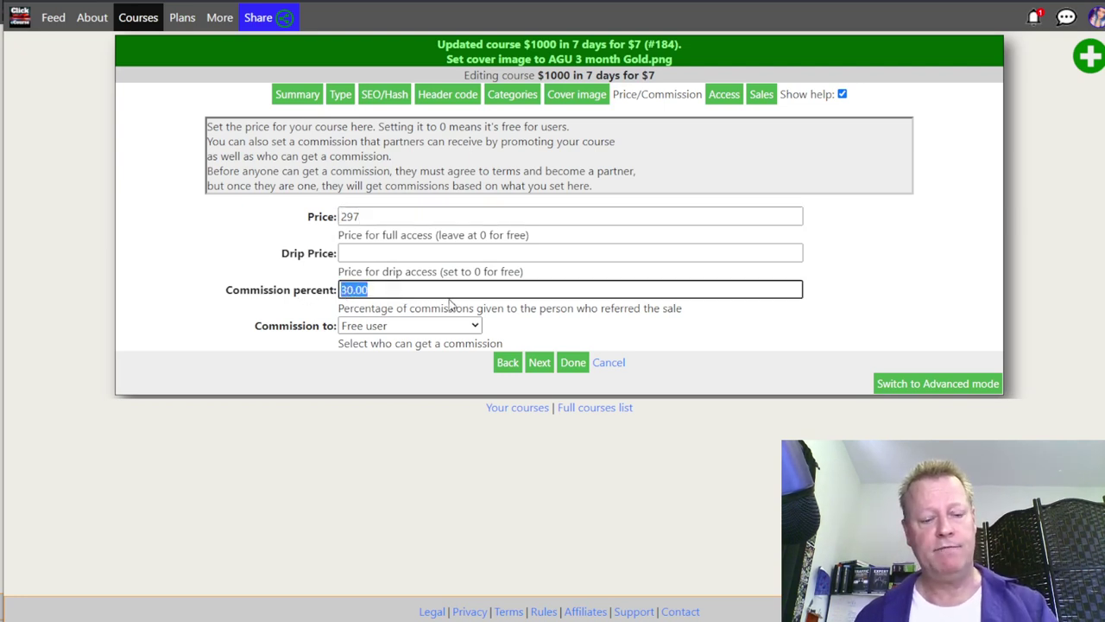
type("90")
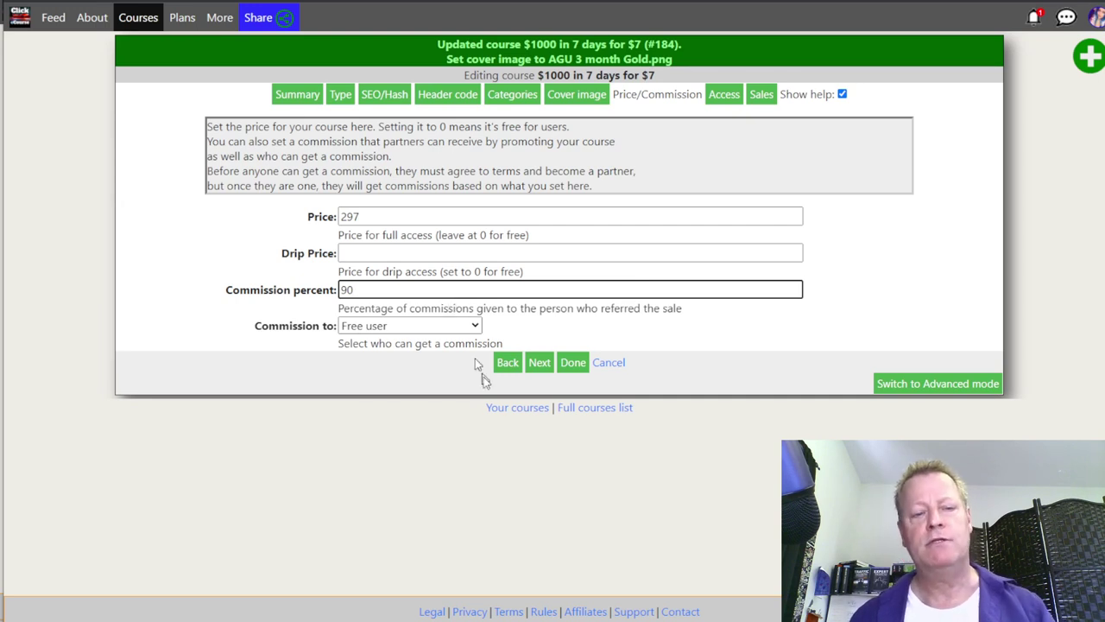
Step: Save the pricing and finish the course setup through the Access and Sales steps
left_click(530, 369)
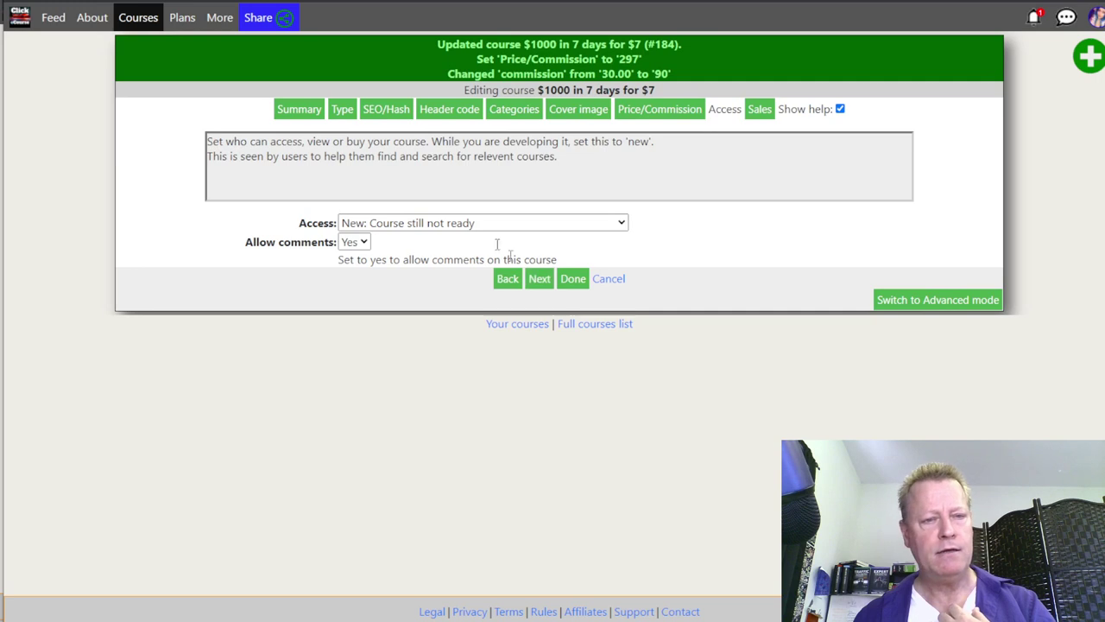
left_click(537, 280)
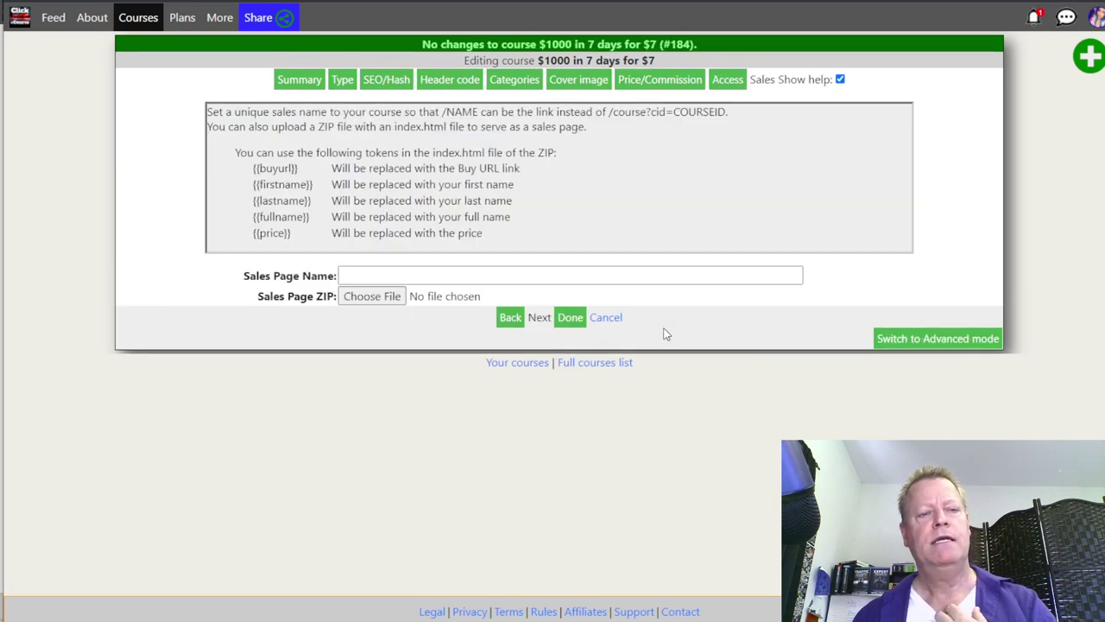
left_click(582, 318)
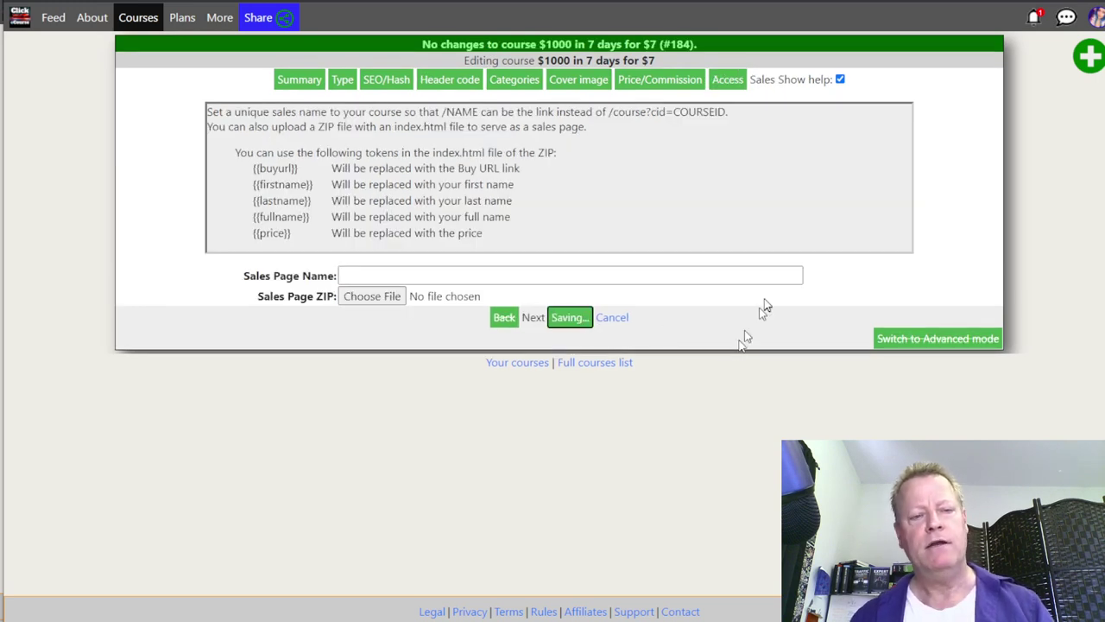